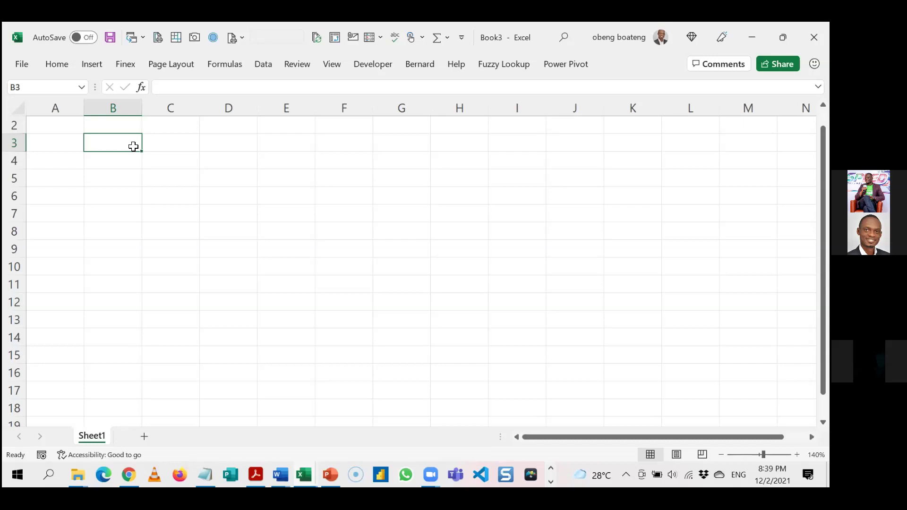
- Enter the column headers Date in cell B3 and Items in cell C3
type("Date")
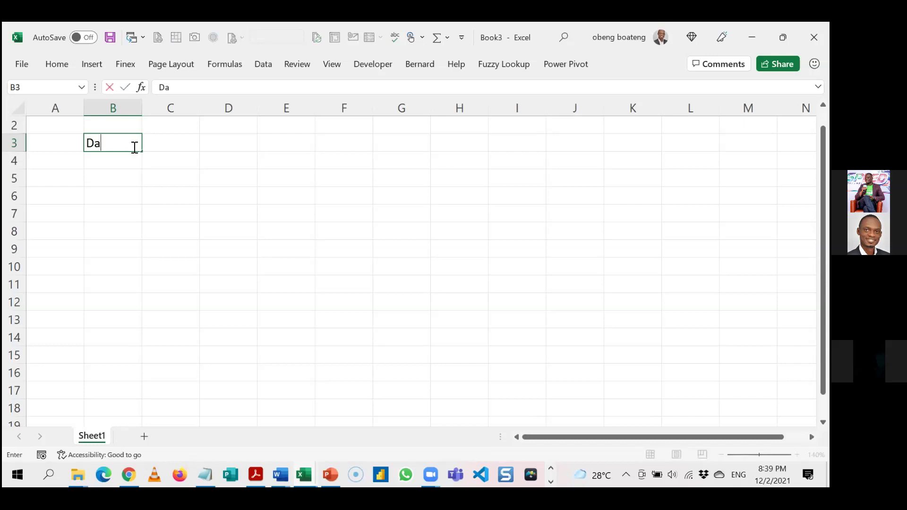
left_click(173, 146)
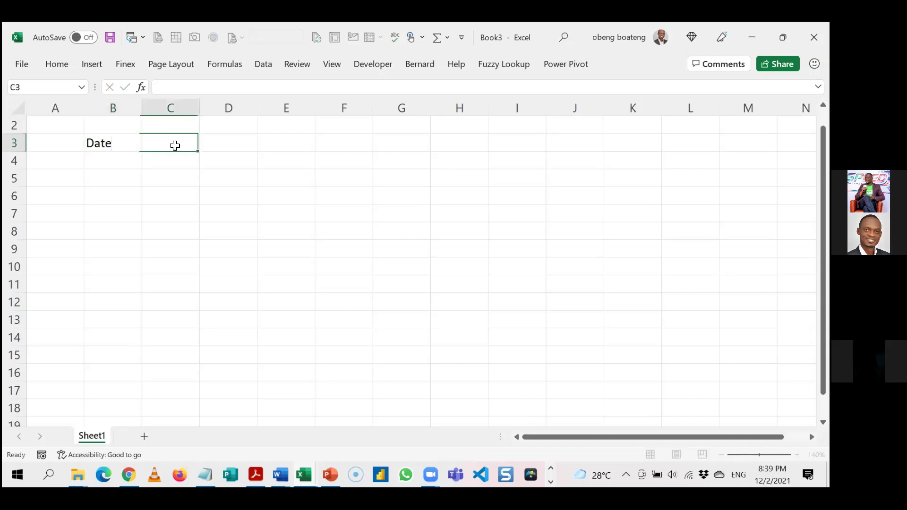
left_click(113, 105)
left_click_drag(112, 160, 116, 361)
left_click(186, 142)
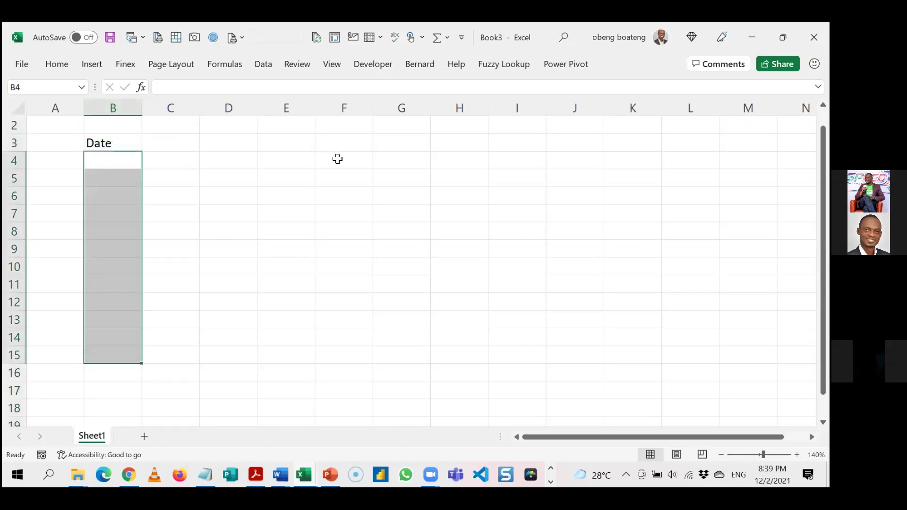
type("Ite")
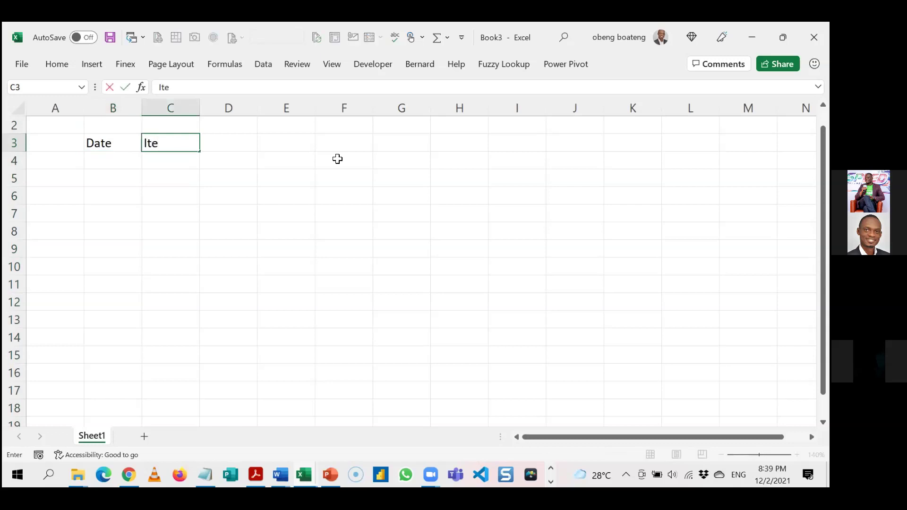
type("ms")
key("Return")
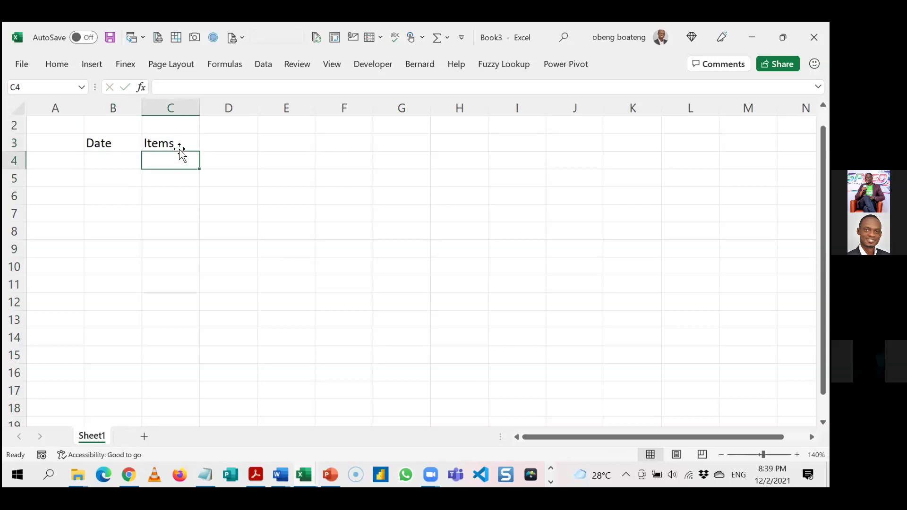
- Add the headers Price in cell D3 and Unit Cost in cell E3
key("Up")
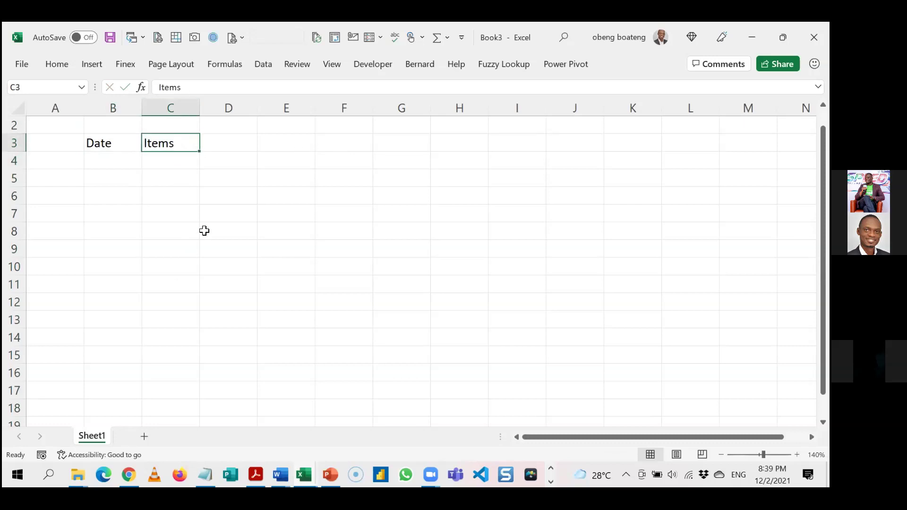
key("Right")
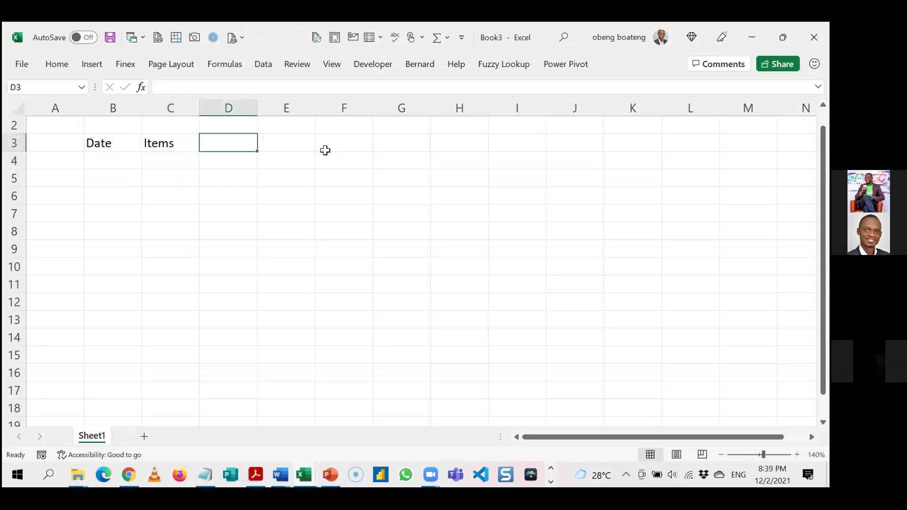
type("Price")
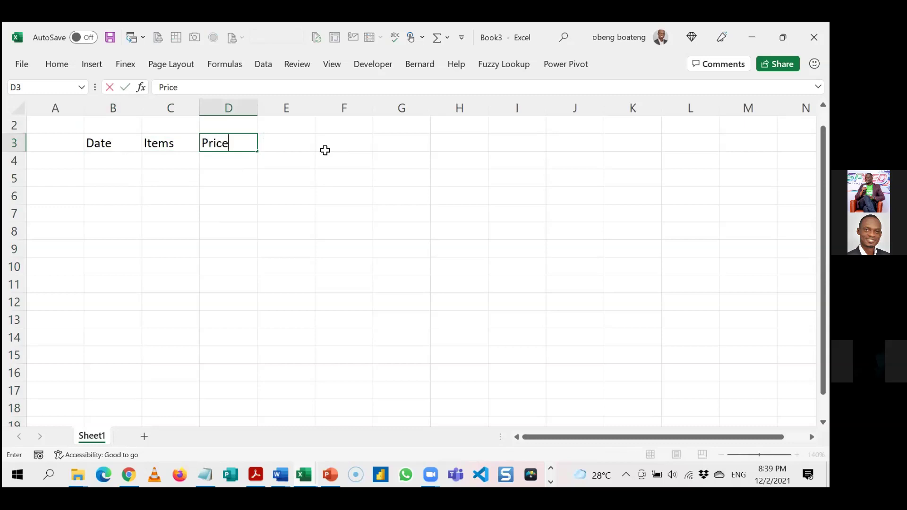
key("Tab")
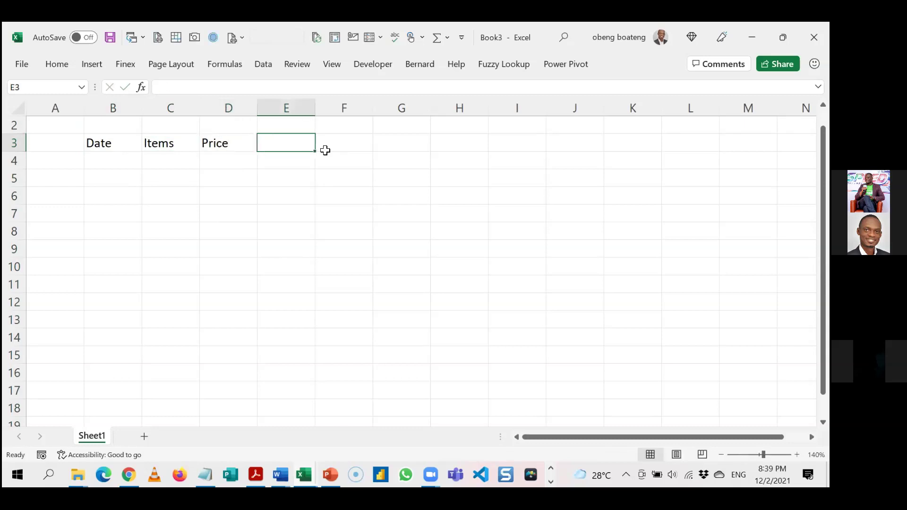
type("Unit ")
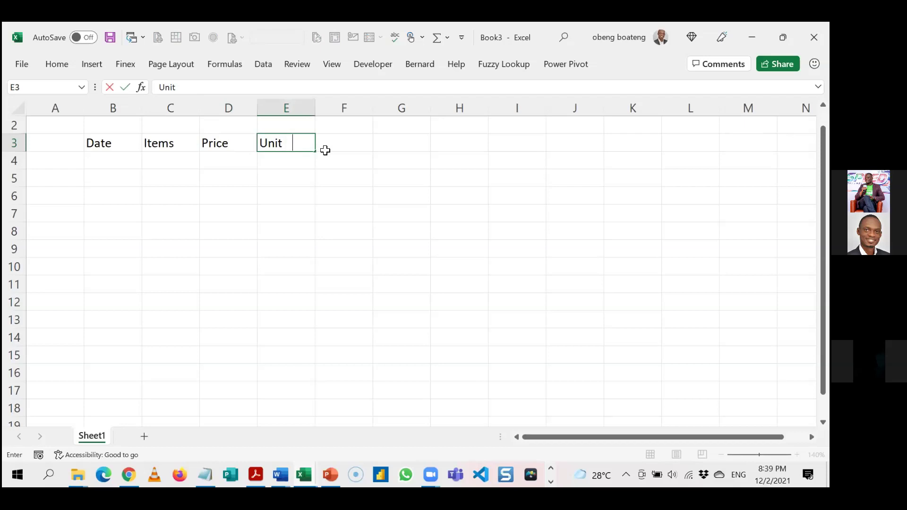
type("Cost")
key("Return")
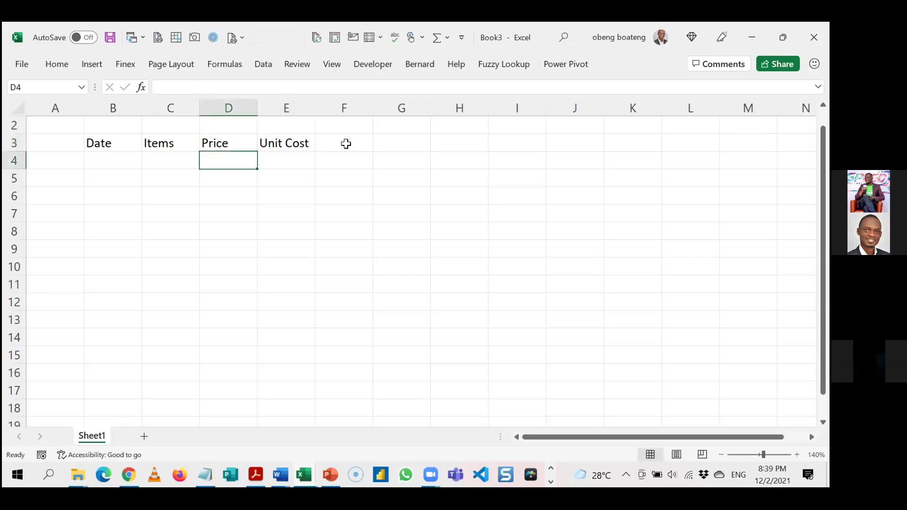
- Add the headers Customers in F3 and Location in G3, widening column F slightly so its header fits
left_click(347, 144)
type("Customer")
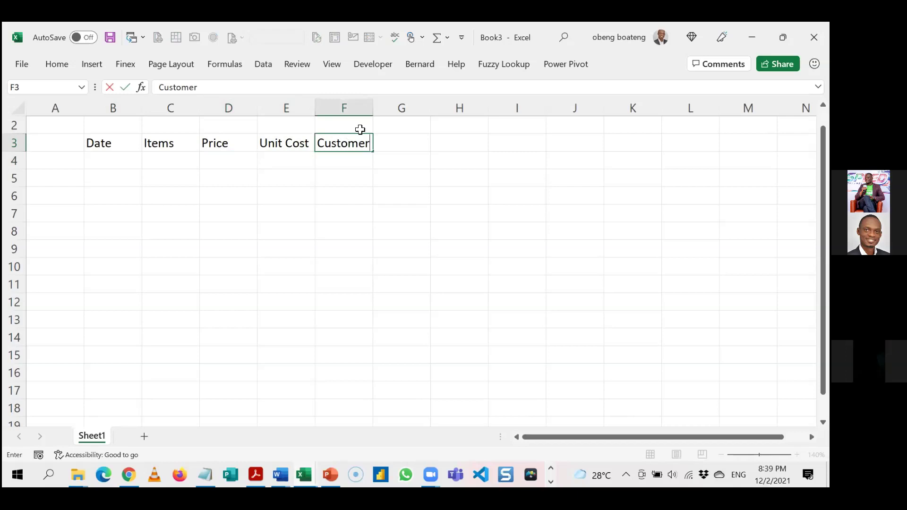
type("s")
key("Return")
left_click_drag(373, 112, 380, 112)
left_click(406, 142)
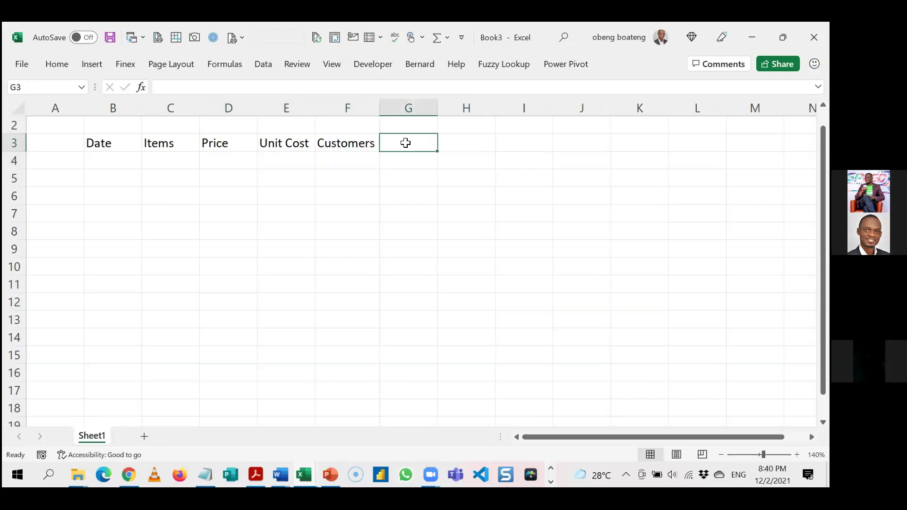
type("Location")
key("Return")
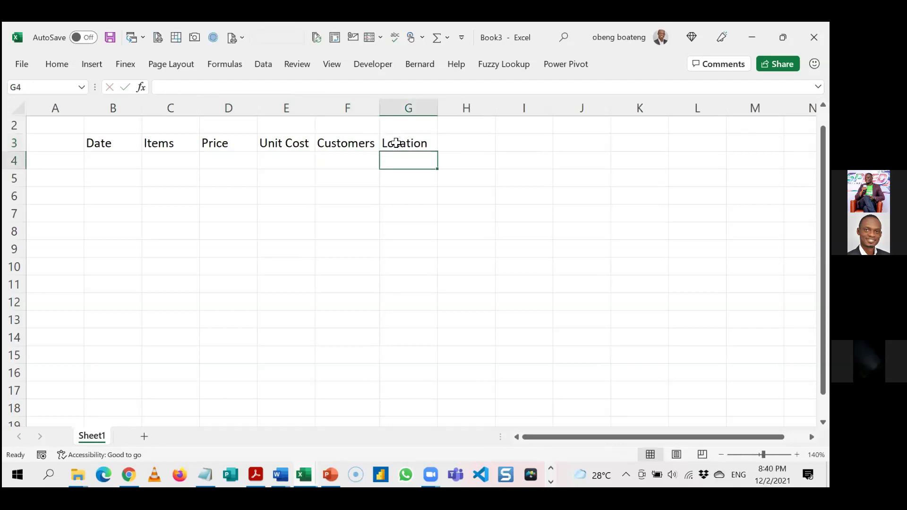
left_click_drag(384, 141, 112, 149)
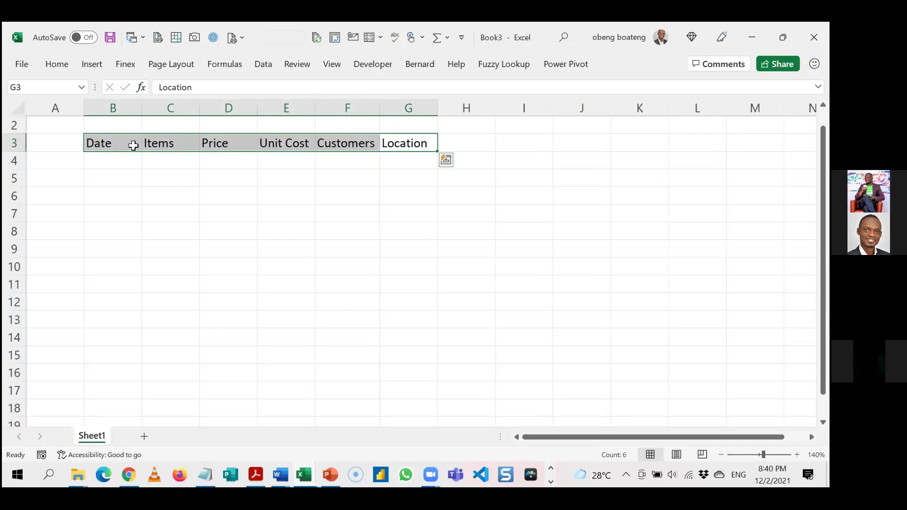
left_click(129, 144)
left_click(170, 143)
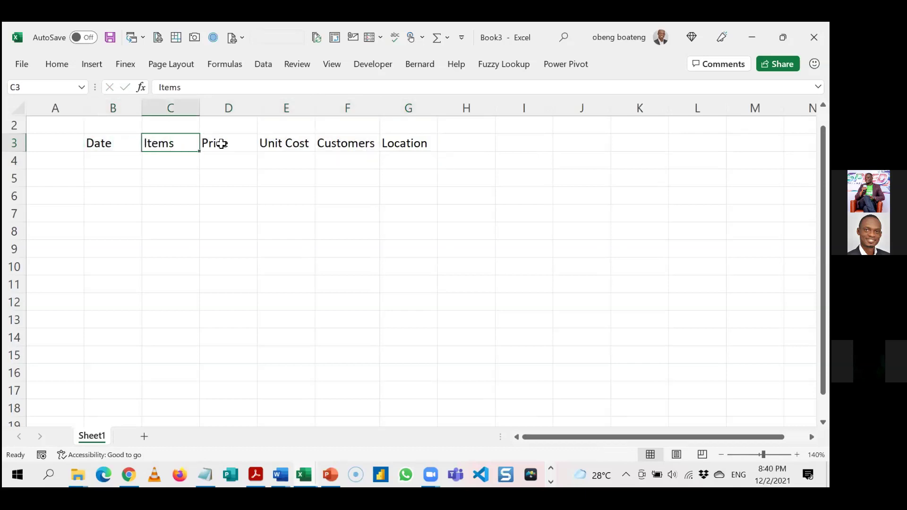
left_click(246, 144)
left_click(287, 144)
left_click(366, 147)
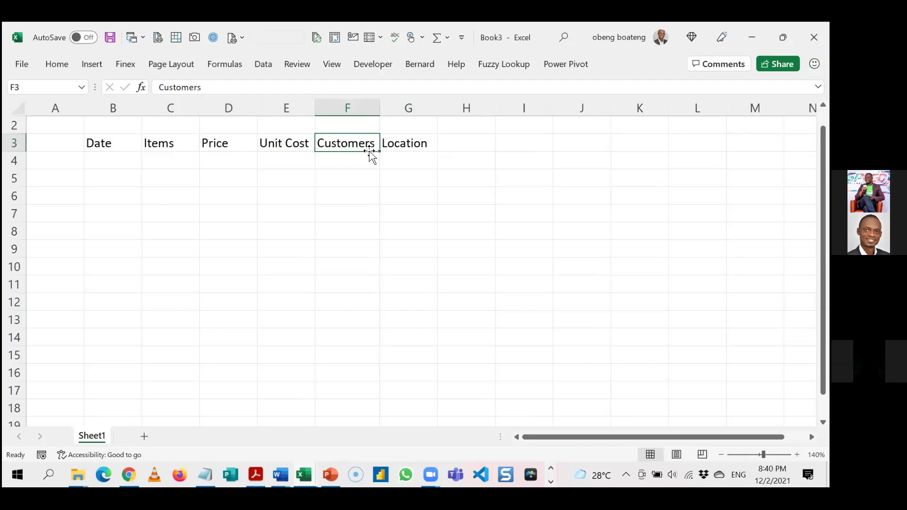
- Start a numbering column with 1 in cell A4 and the header # in cell A3
left_click(124, 159)
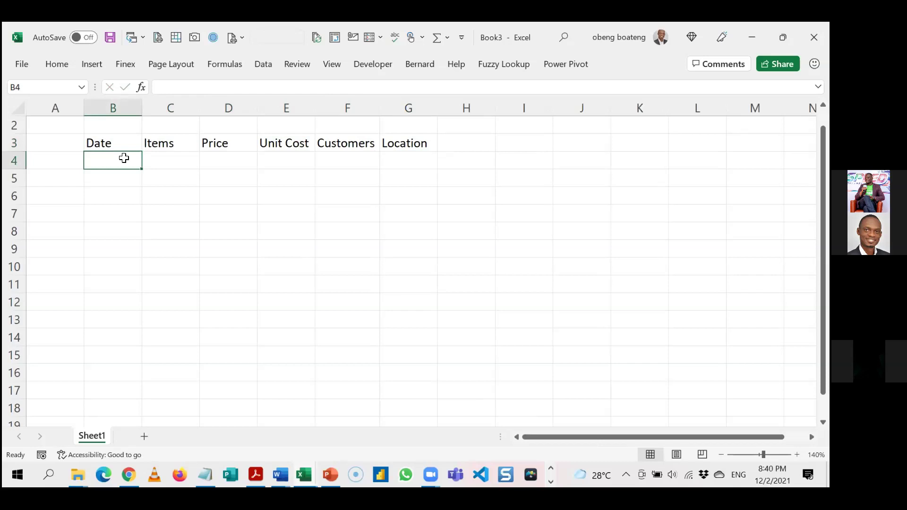
key("Left")
type("1")
key("Up")
type("#")
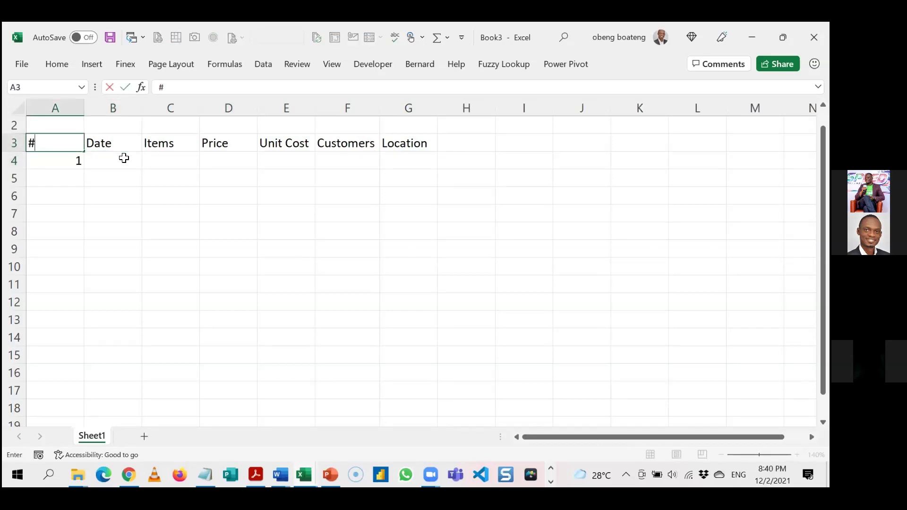
- Highlight the first record's row under the headers, first B4:G4 and then the full width A4:G4
left_click(124, 158)
key("shift+Right")
key("shift+Right")
key("shift+Right")
key("shift+Right")
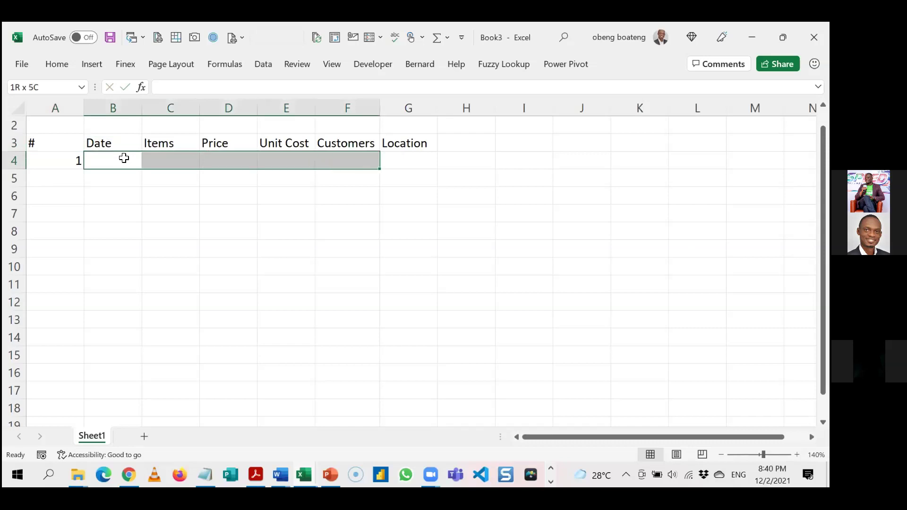
key("shift+Right")
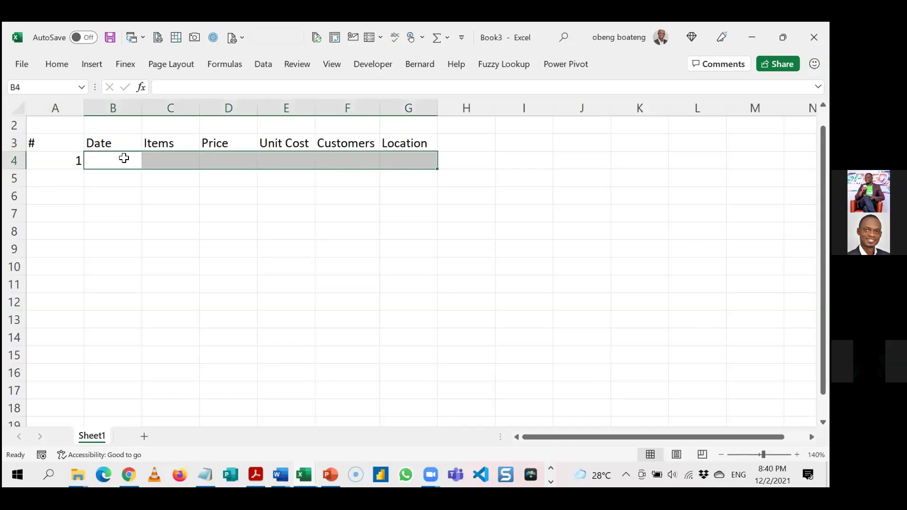
left_click(62, 160)
key("shift+Right")
key("shift+Right")
key("shift+Right")
key("shift+Right")
key("shift+Right")
key("shift+Right")
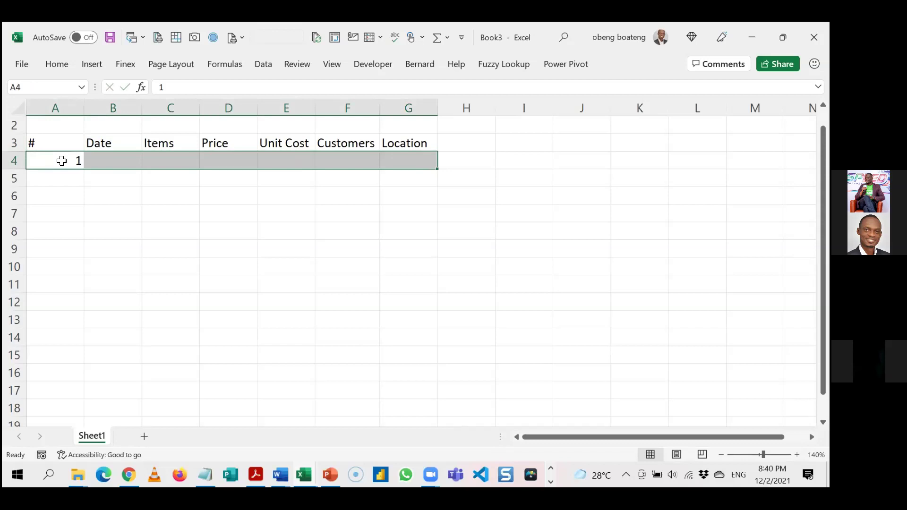
- Extend the highlighted record row down to row 17 to cover the data area A4:G17
key("shift+Down")
key("shift+Down")
key("shift+Down")
key("shift+Down")
key("shift+Down")
key("shift+Down")
key("shift+Down")
key("shift+Down")
key("shift+Down")
key("shift+Down")
key("shift+Down")
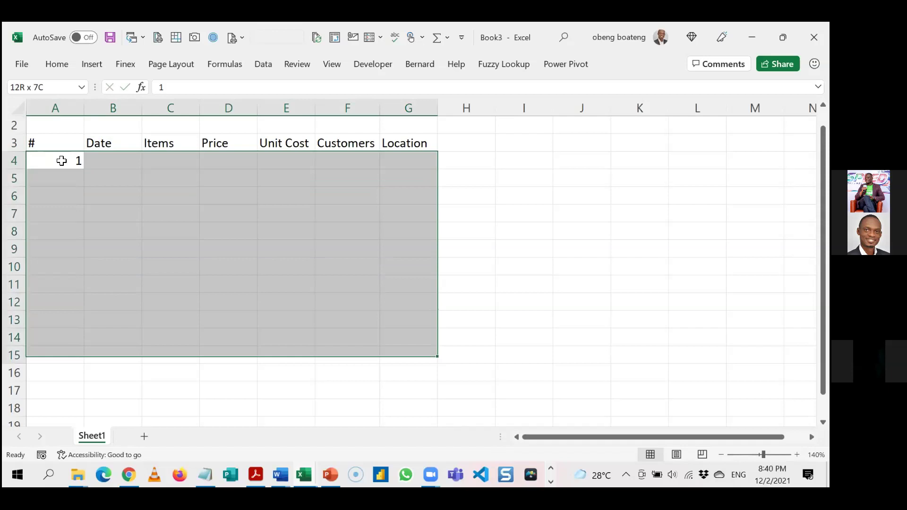
key("shift+Down")
key("shift+Down")
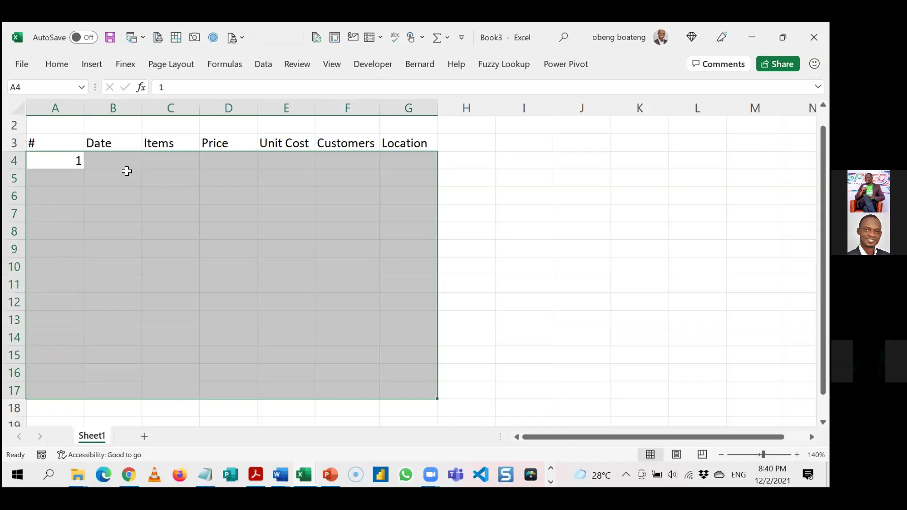
- Enter the date 12/2/21 and the item Samsung Phone for record 1, and auto-fit the Items column
left_click(113, 160)
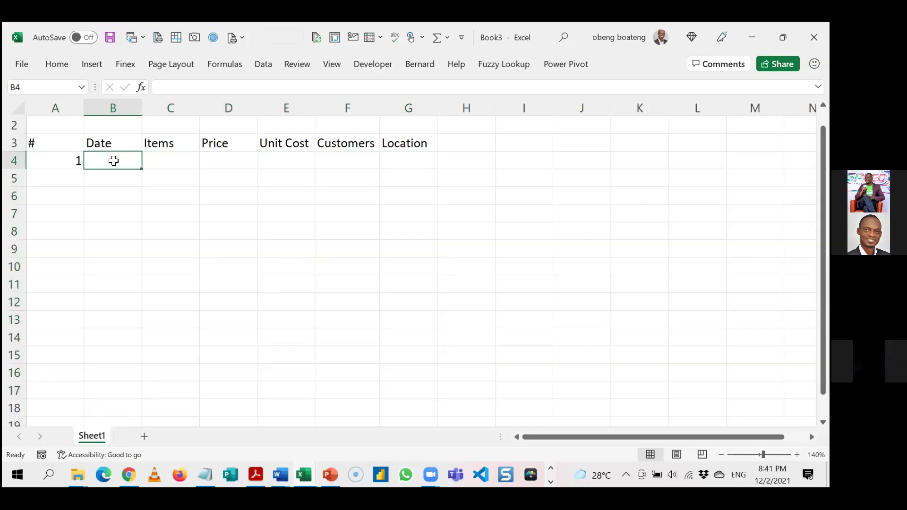
type("12/2/21")
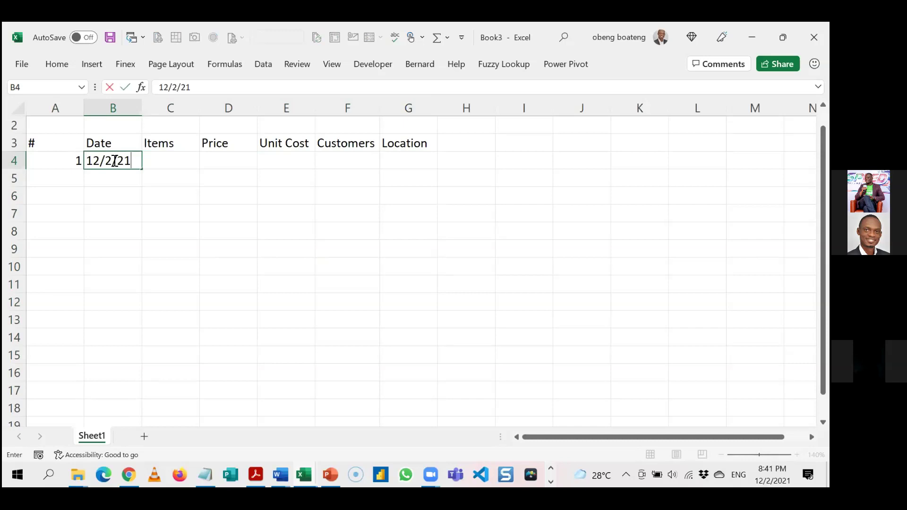
key("Tab")
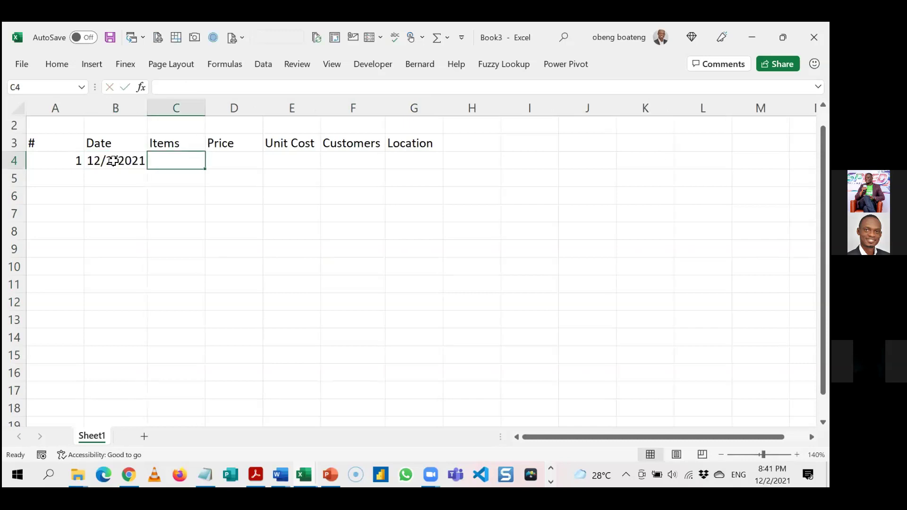
type("Sams")
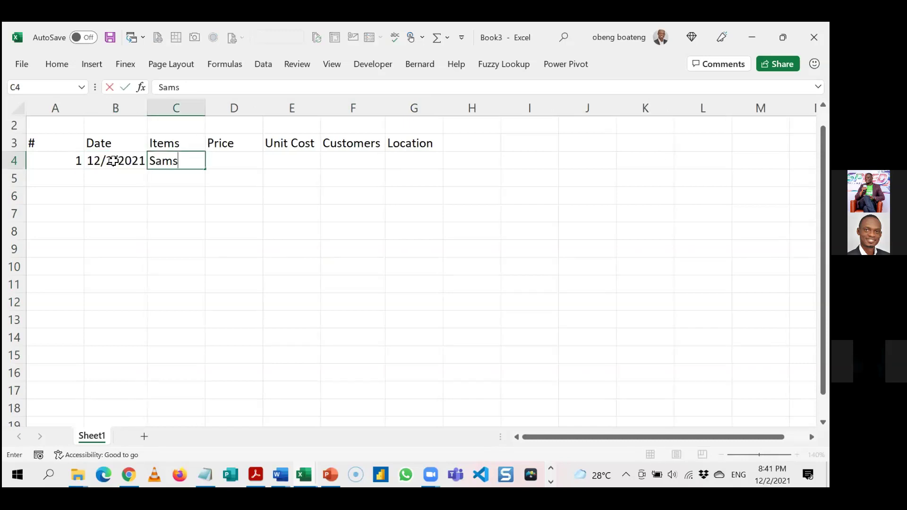
type("ung Phone")
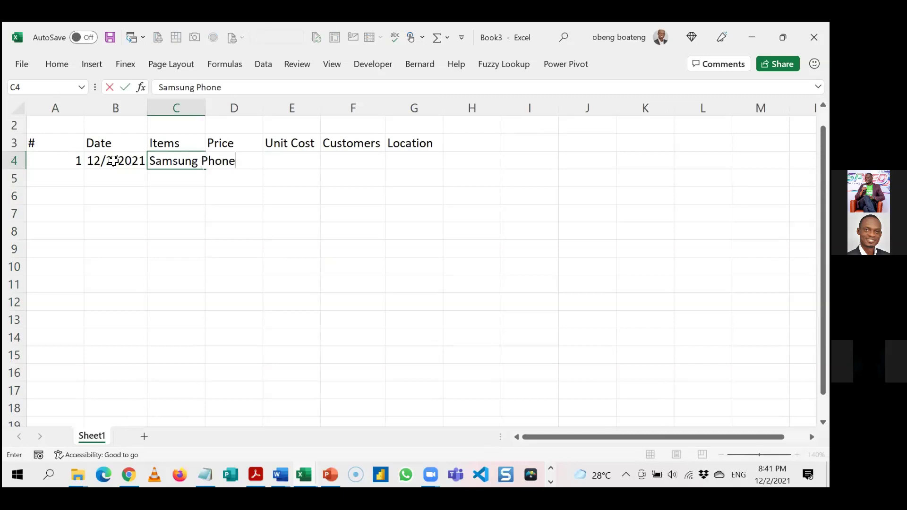
key("Tab")
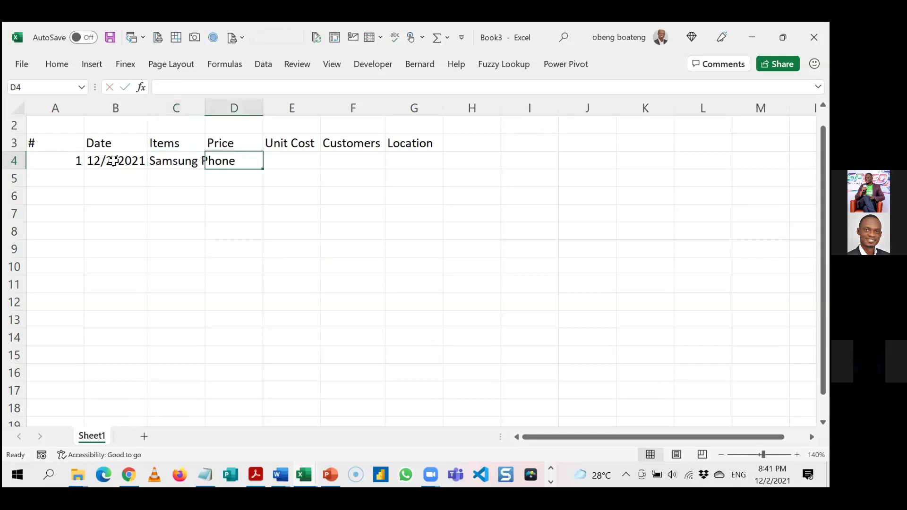
double_click(207, 99)
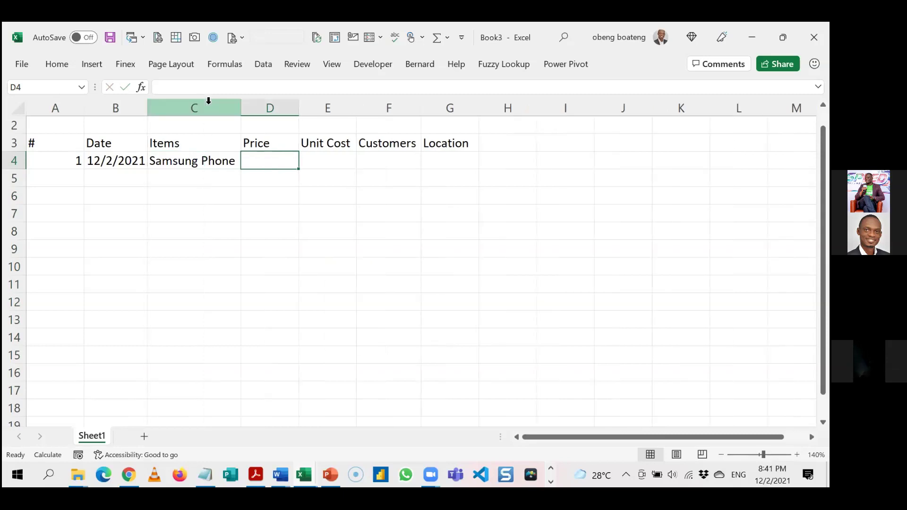
- Enter a price of 500 and a unit cost of 420 for the Samsung Phone record
type("500")
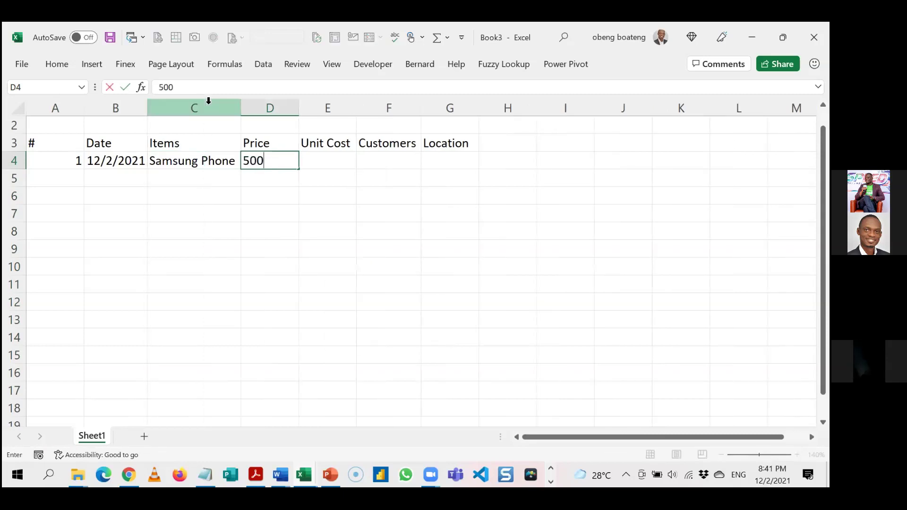
key("Tab")
type("420")
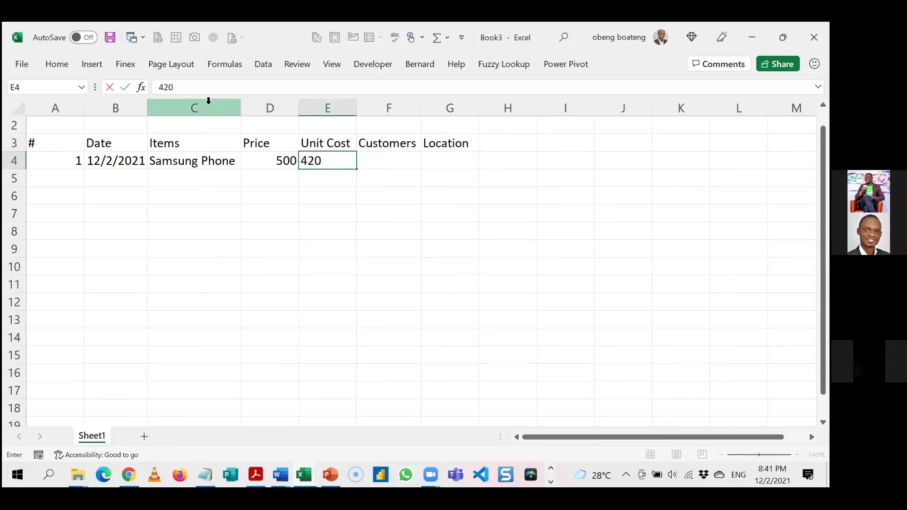
key("Tab")
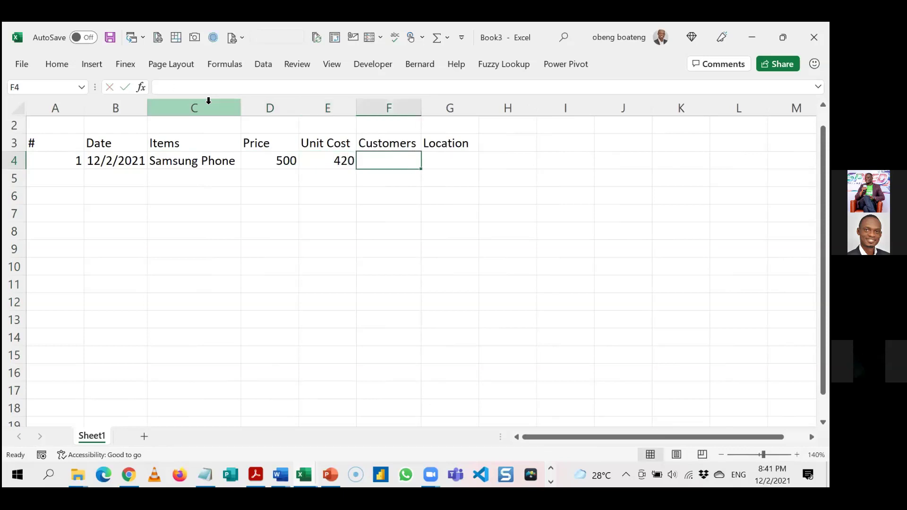
- Enter the customer's name and the location Pokuase for the first record
type("Fan")
key("BackSpace")
key("BackSpace")
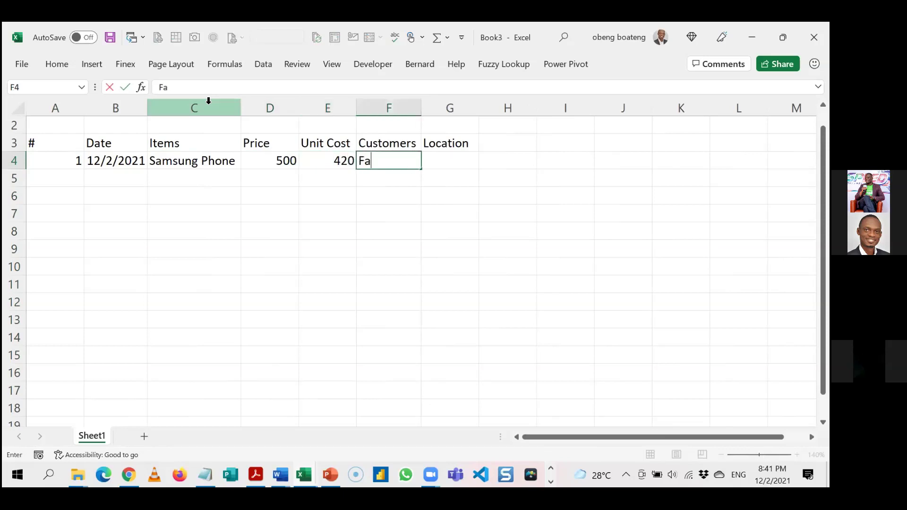
type("rancis")
key("Tab")
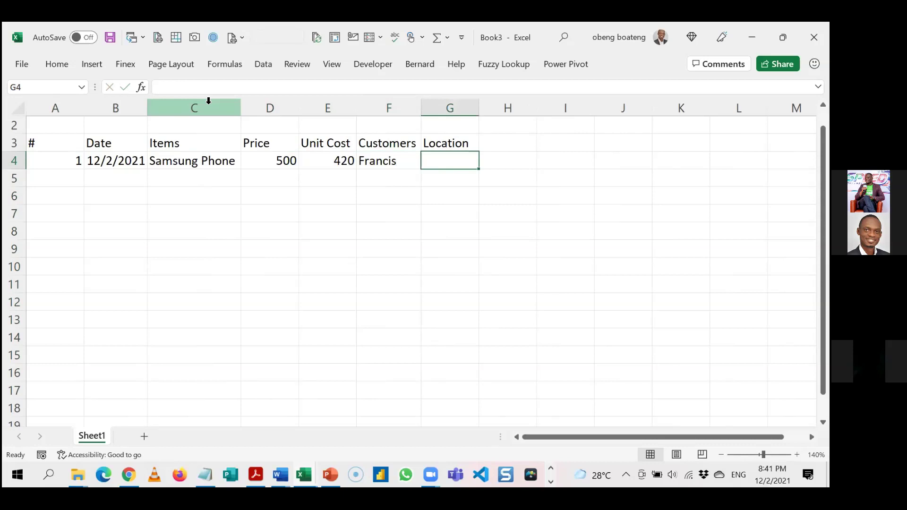
type("Pok")
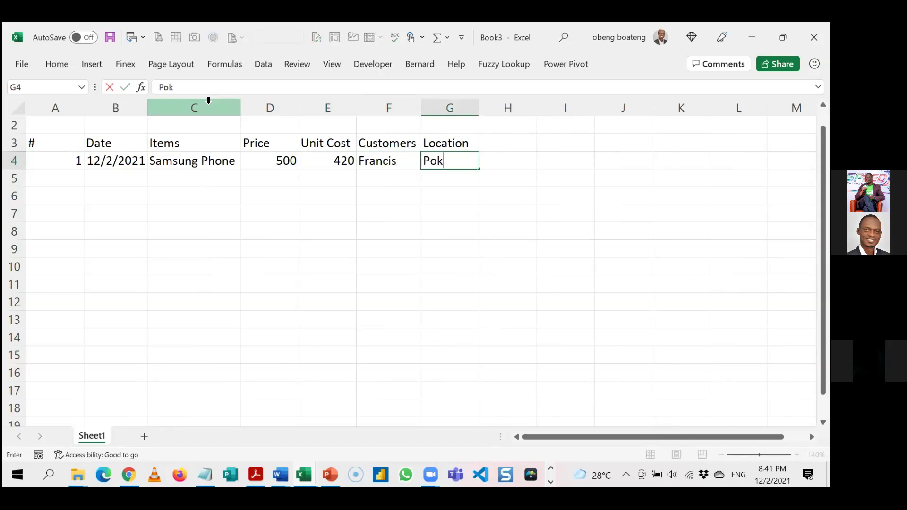
type("uase")
key("Return")
- Fill the first record A4:G4 down through row 15 to create repeated sample records
key("Up")
key("Left")
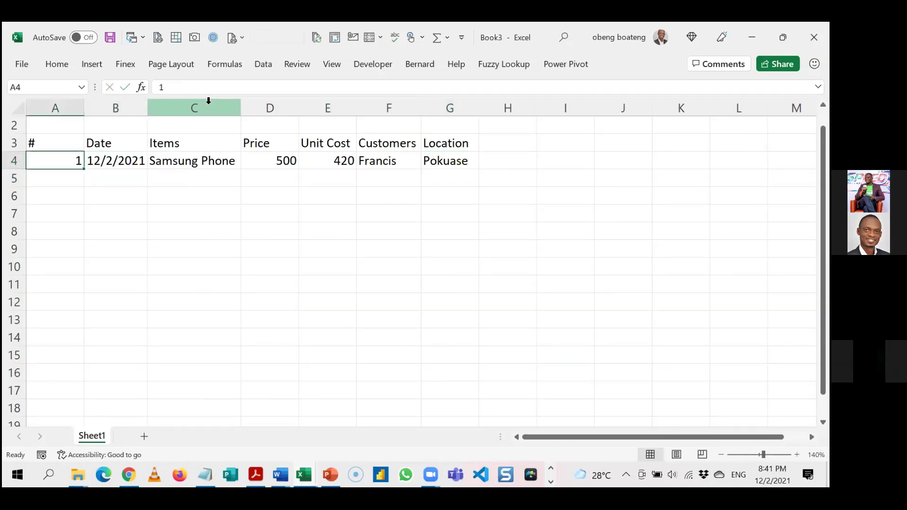
key("shift+Right")
key("shift+Right")
key("shift+Right")
key("shift+Right")
key("shift+Right")
key("shift+Right")
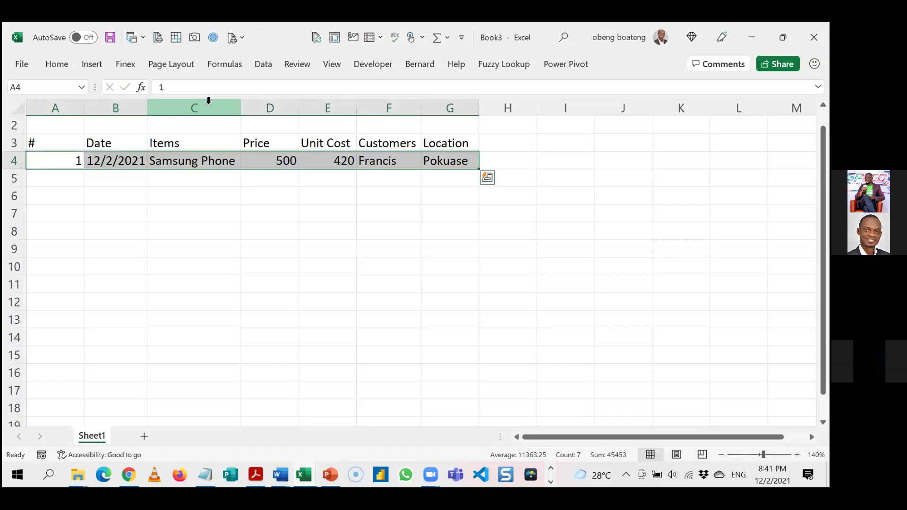
key("shift+Down")
key("shift+Down")
key("shift+Down")
key("shift+Down")
key("shift+Down")
key("shift+Down")
key("shift+Down")
key("shift+Down")
key("shift+Down")
key("shift+Down")
key("shift+Down")
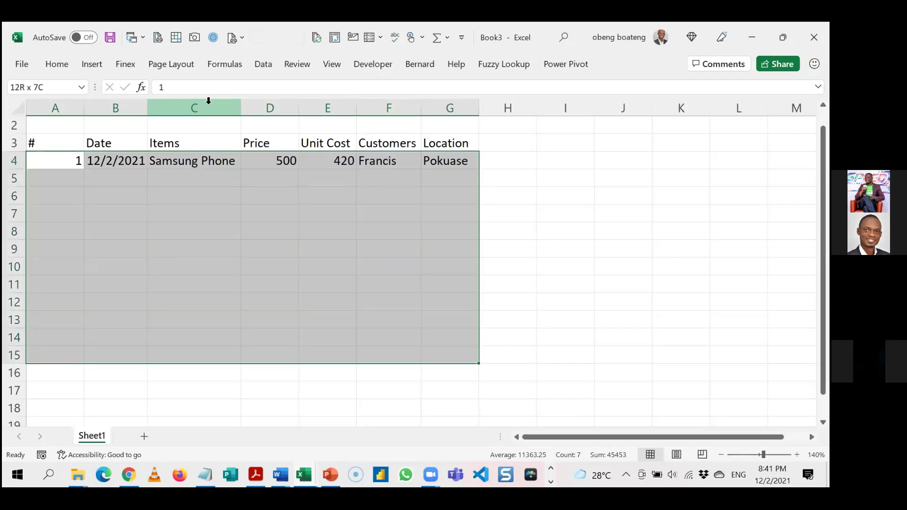
key("ctrl+d")
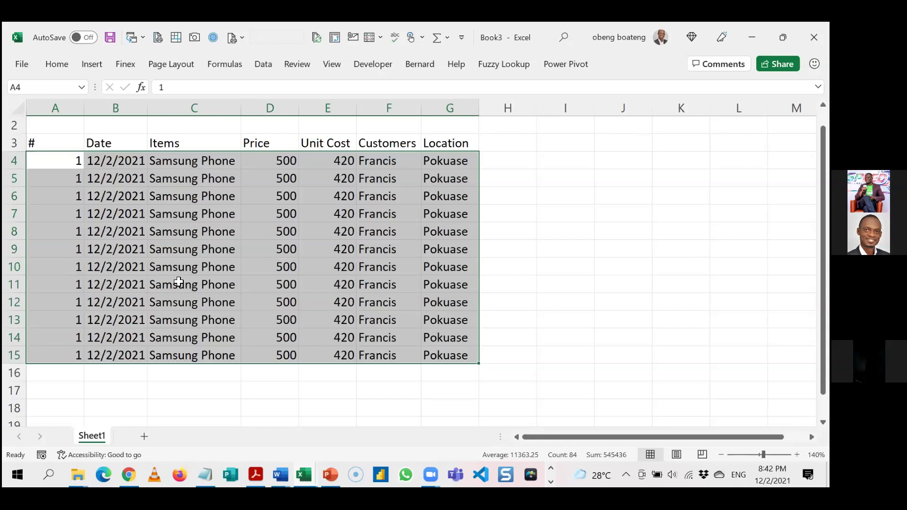
- Highlight the full data range A3:G15, including the header row
left_click_drag(66, 144, 444, 356)
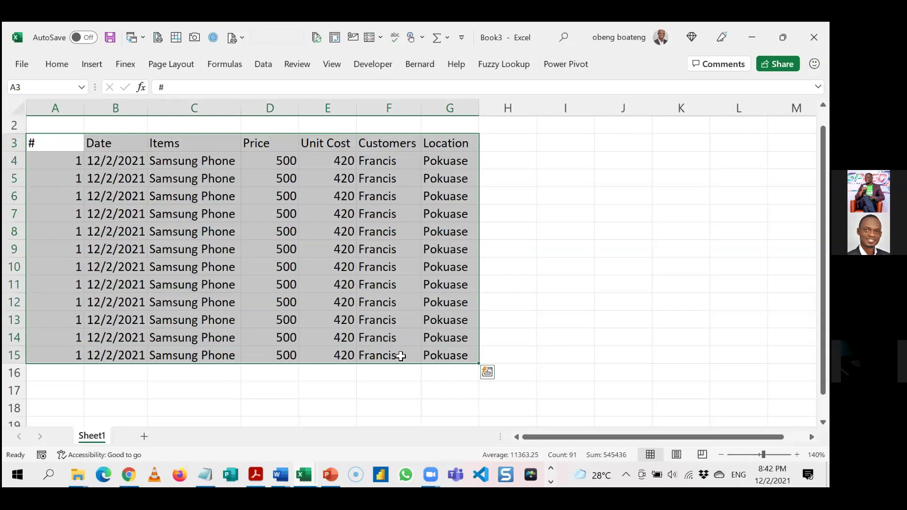
left_click(538, 300)
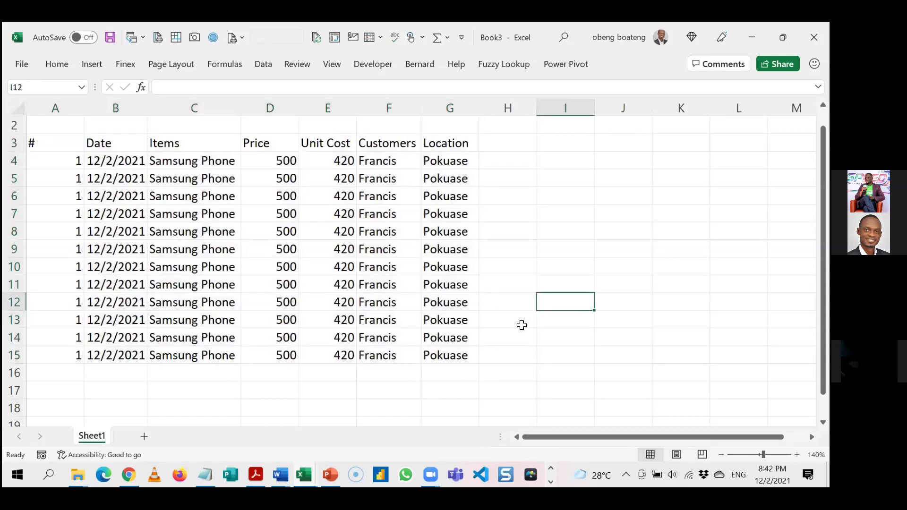
left_click(563, 109)
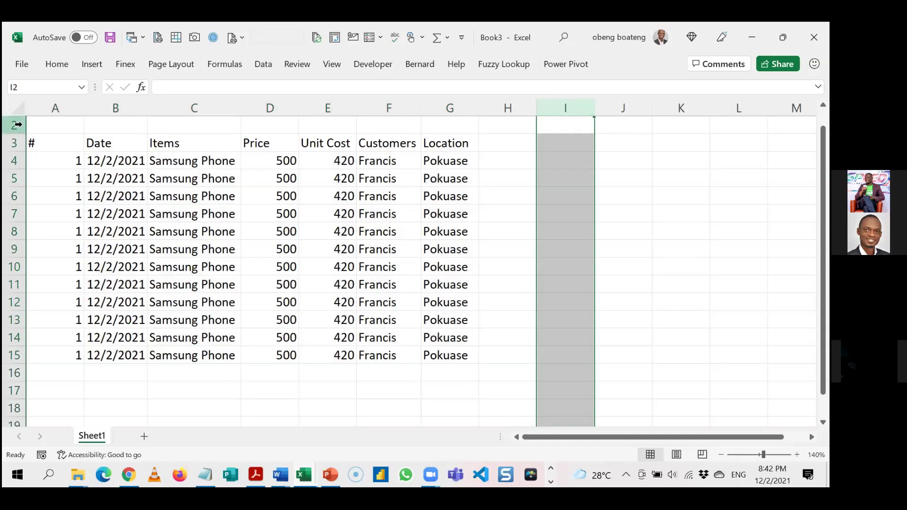
left_click(502, 195)
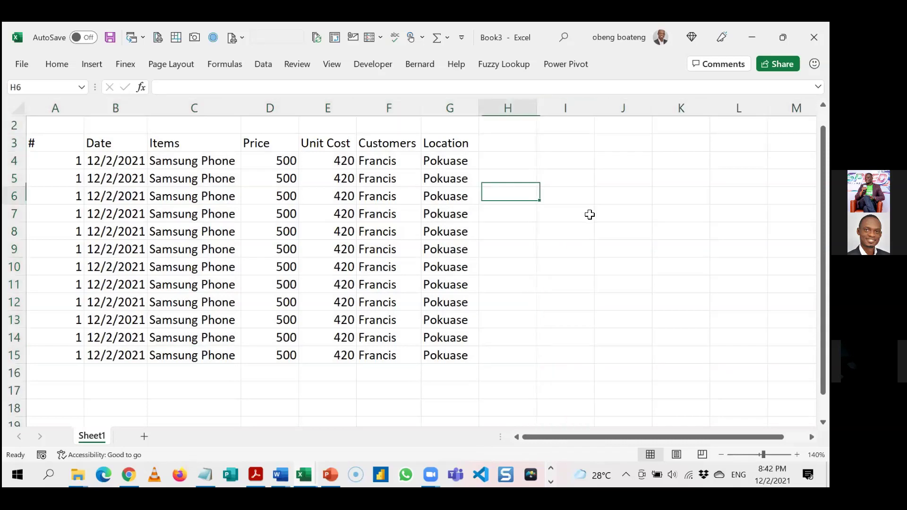
left_click(589, 215)
left_click(586, 285)
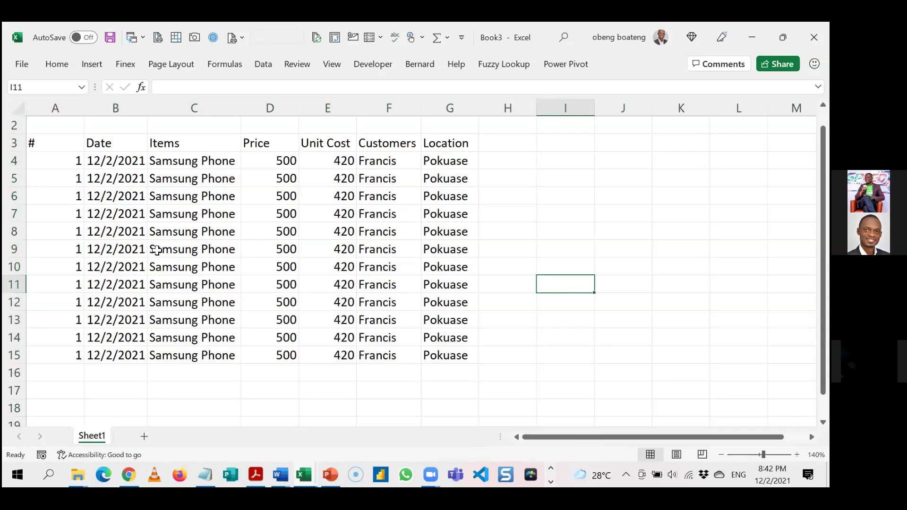
left_click(193, 231)
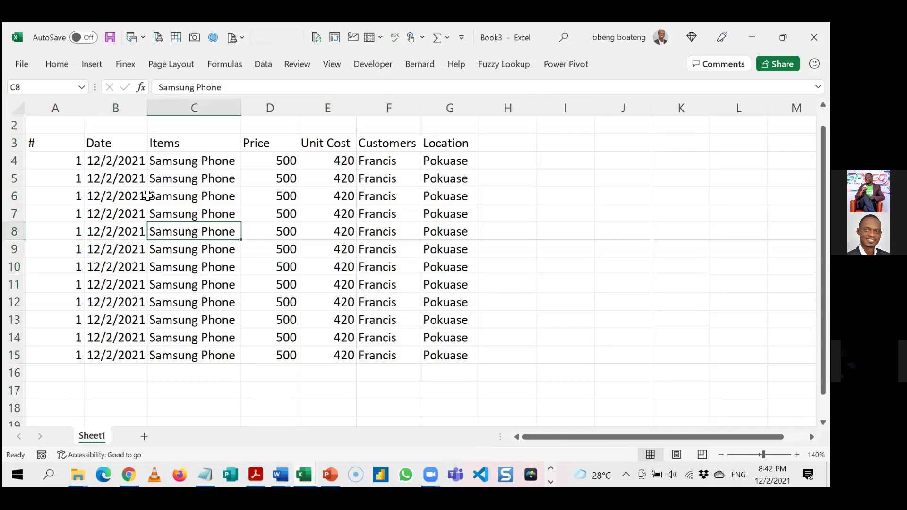
left_click_drag(70, 143, 441, 350)
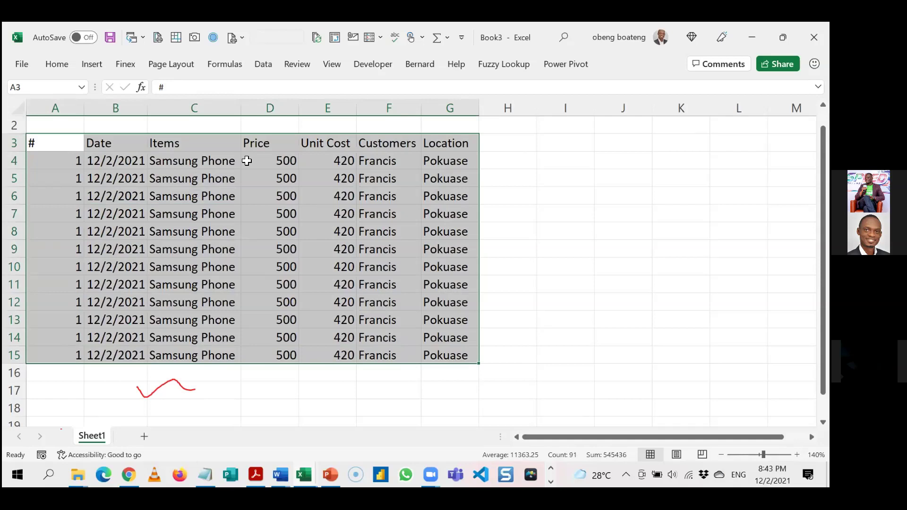
- Make the header row A3:G3 bold and highlight the records in A4:G15
left_click_drag(64, 141, 435, 141)
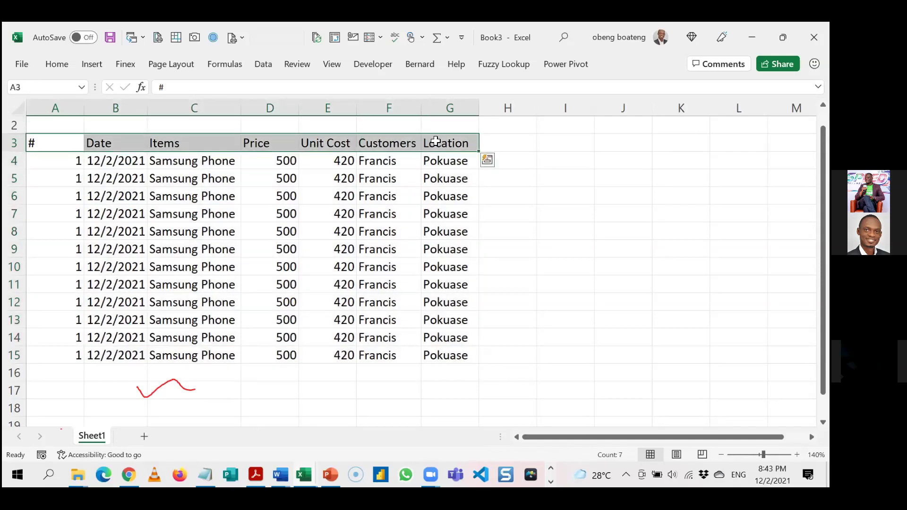
left_click_drag(60, 158, 446, 356)
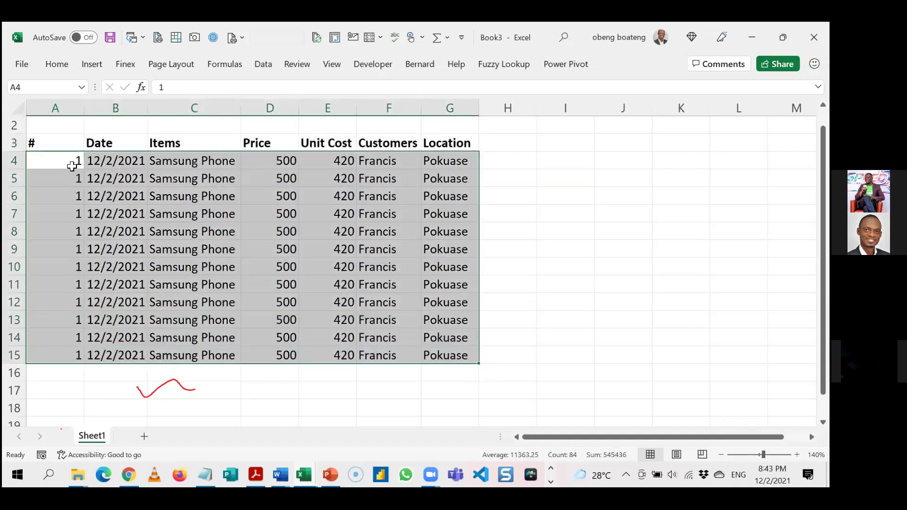
- Convert the data range A3:G15 into a table with headers
left_click(208, 193)
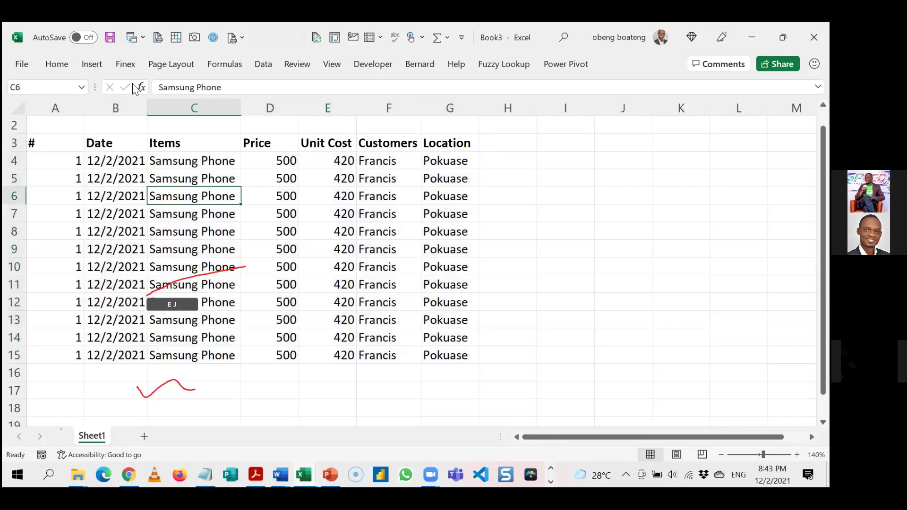
left_click(105, 69)
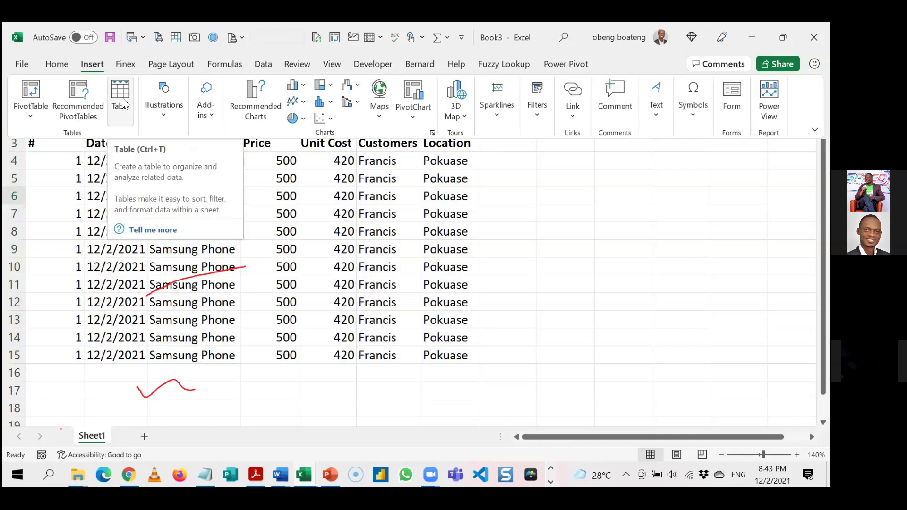
left_click(121, 97)
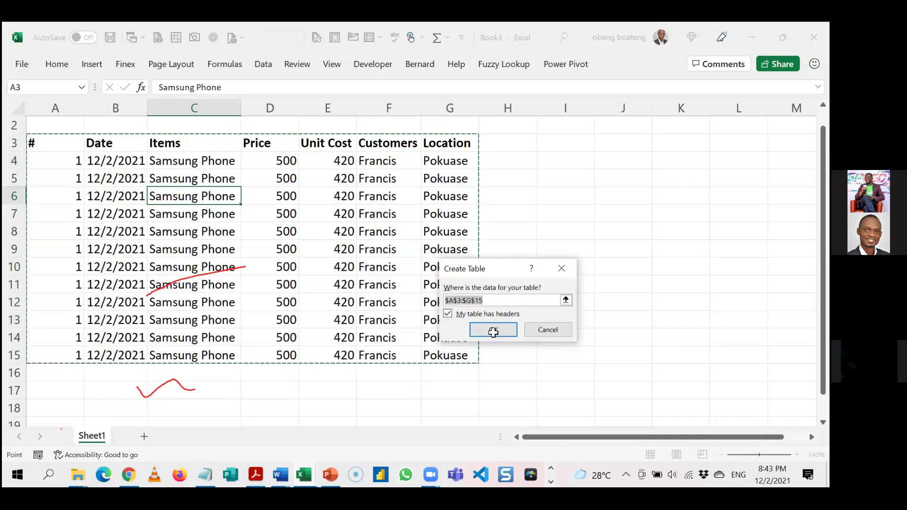
key("Return")
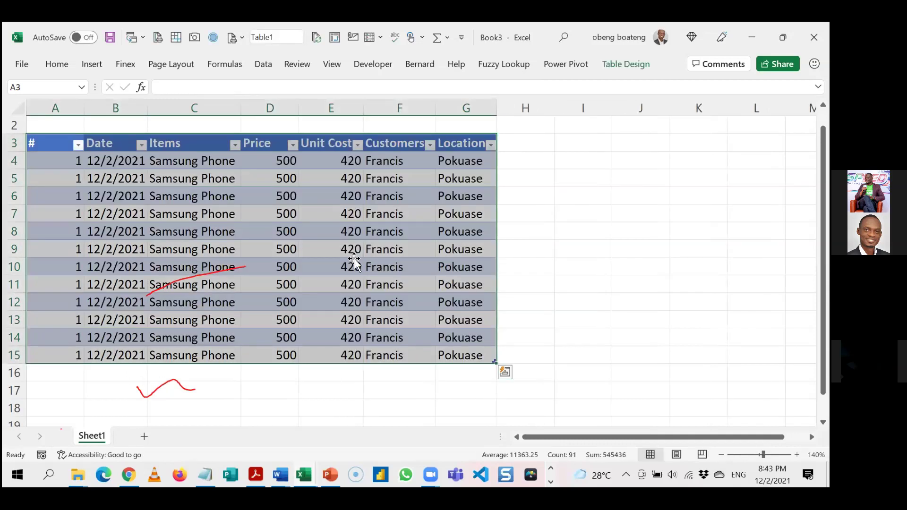
left_click(350, 266)
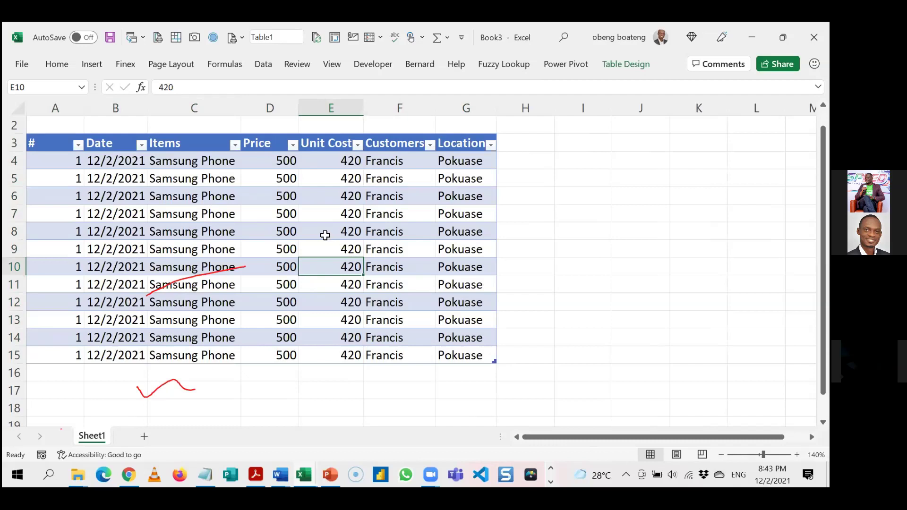
- Start a new record in row 16 directly below the table with the date 12/3/21 and the item Laptop
left_click(81, 374)
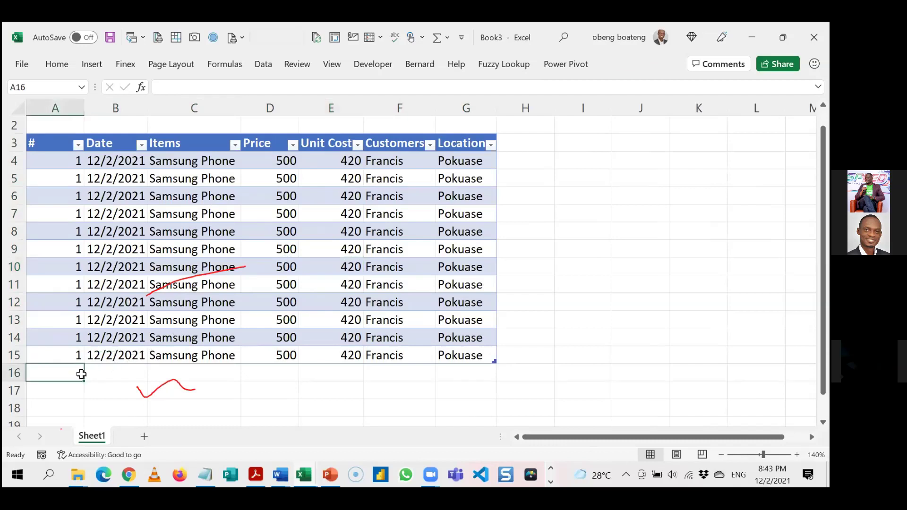
left_click(106, 373)
type("12/3/21")
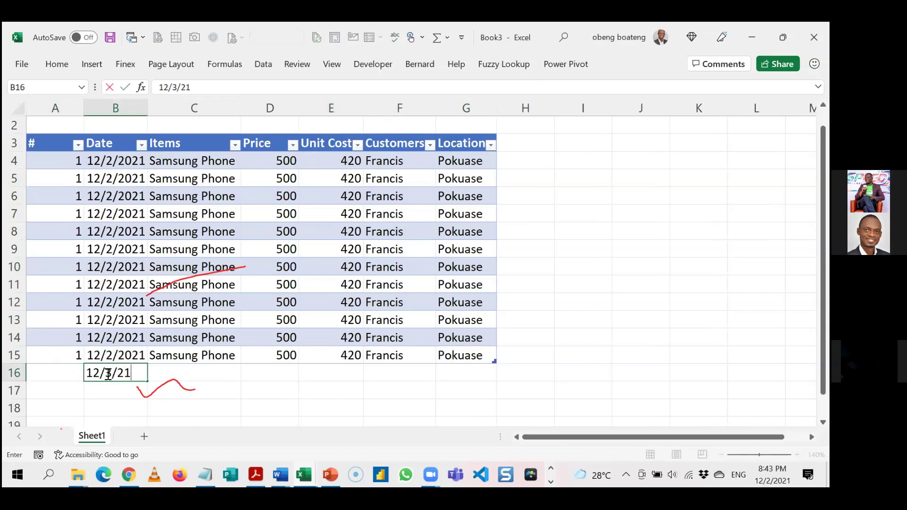
key("Tab")
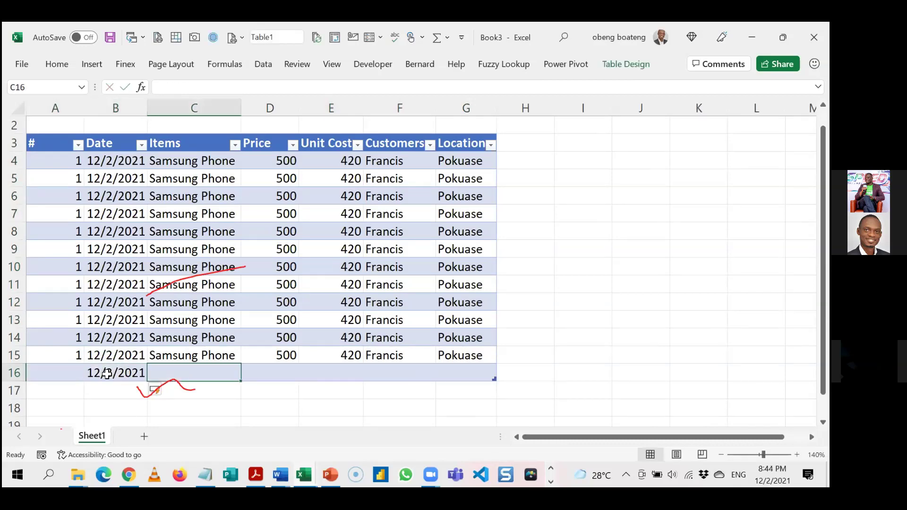
type("Laptop")
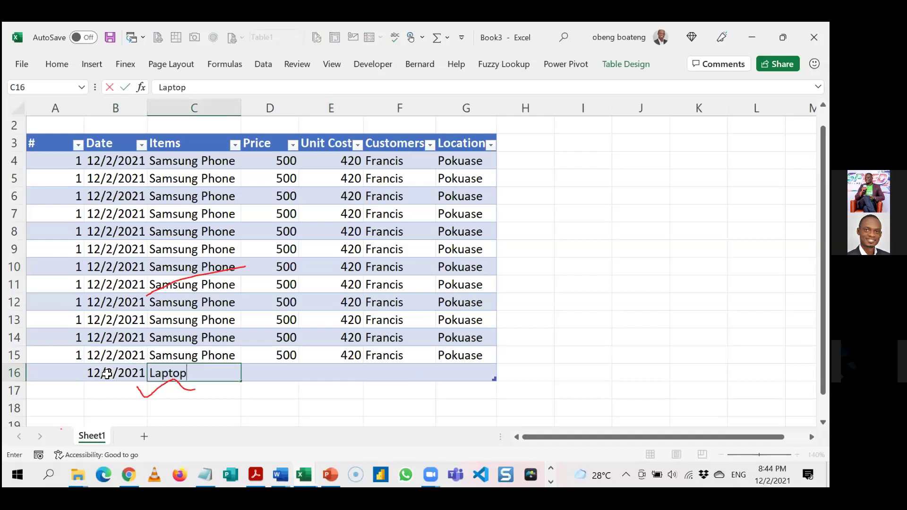
key("Tab")
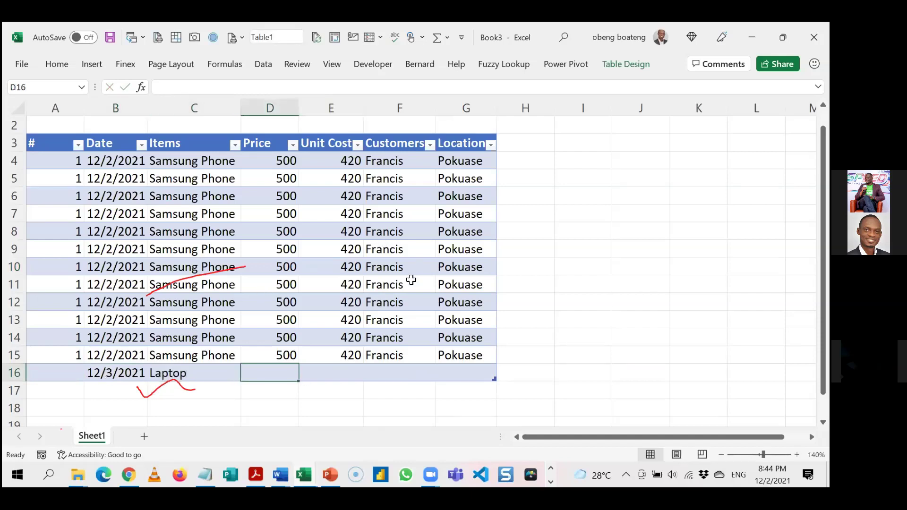
- Complete the Laptop record with a price of 3000, a unit cost of 2500, the customer's name and the location Labone
type("3000")
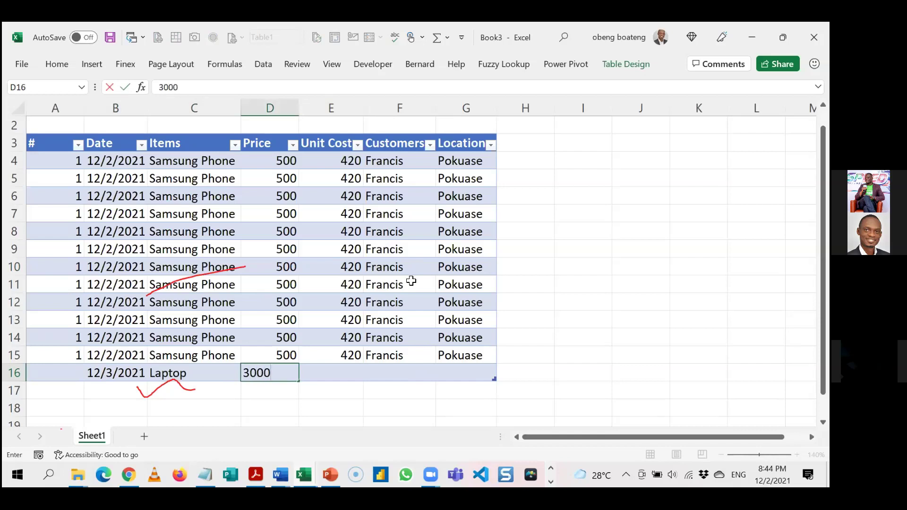
key("Tab")
type("2500")
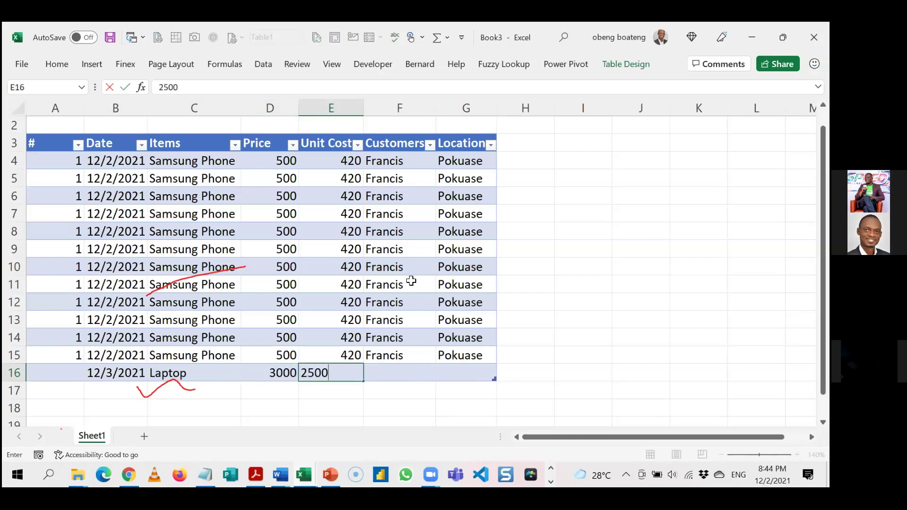
key("Tab")
type("Yvonne")
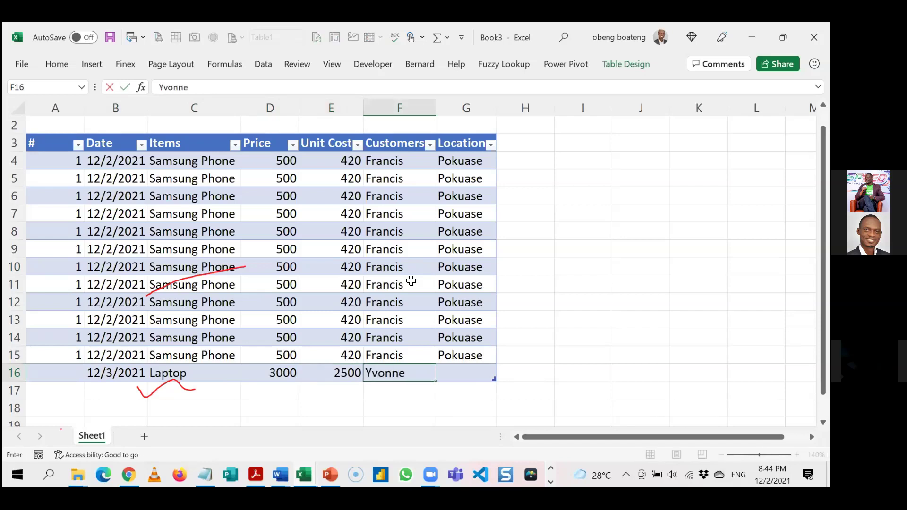
key("Tab")
type("Labone")
key("ctrl+Return")
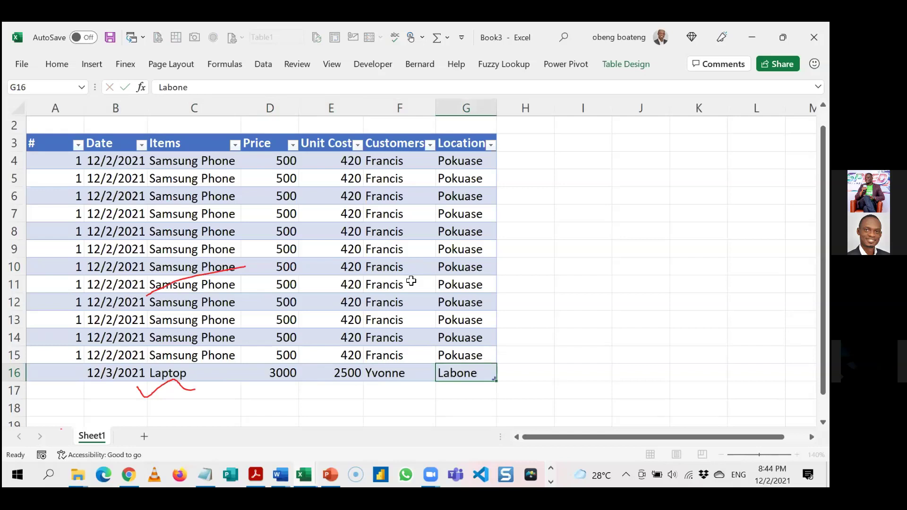
key("Return")
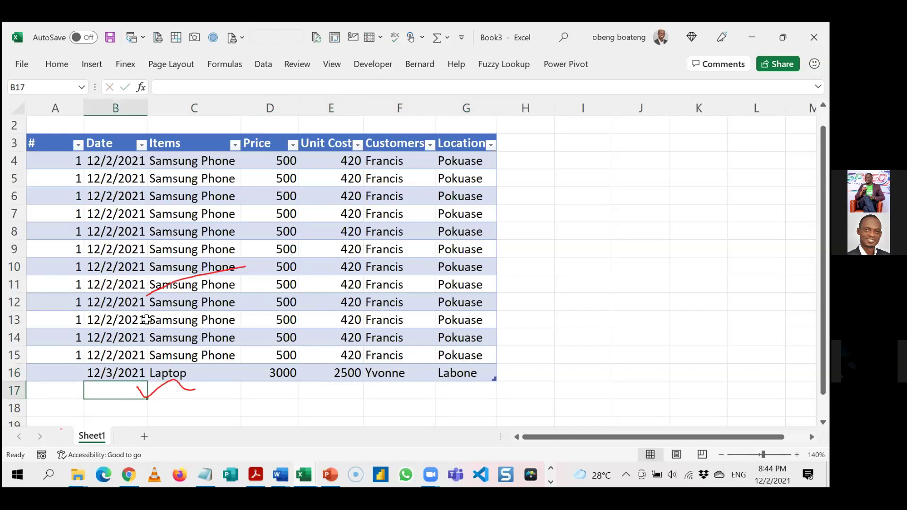
- Number the second record 2 in A5 and extend the 1, 2 series down the # column through row 15
left_click(74, 374)
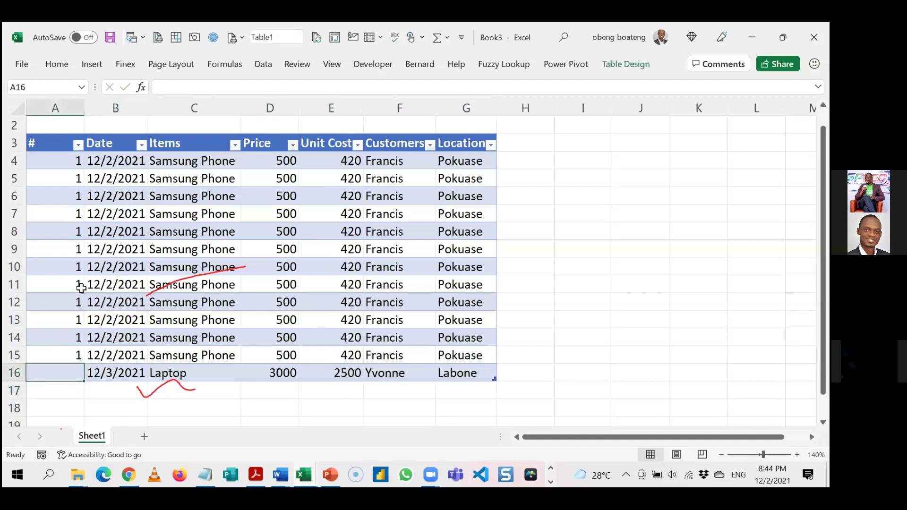
left_click(75, 166)
left_click(77, 177)
type("2")
key("Return")
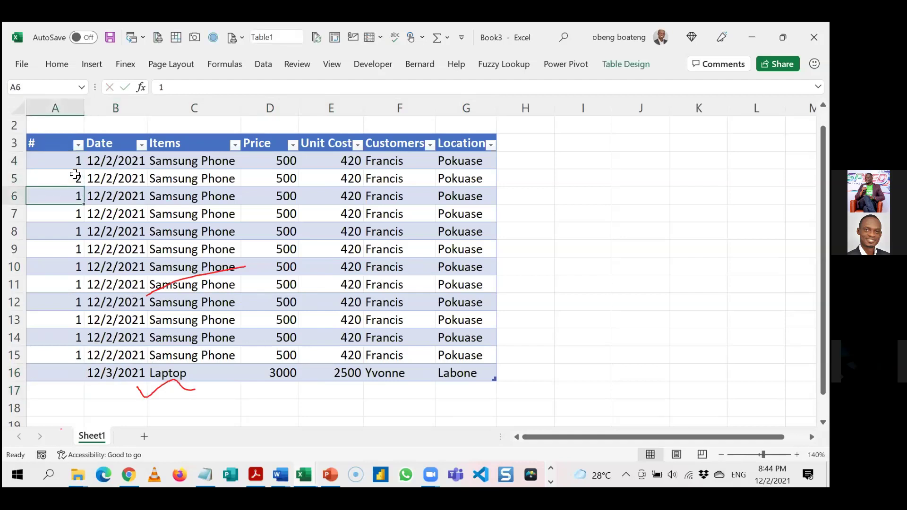
left_click_drag(74, 161, 77, 180)
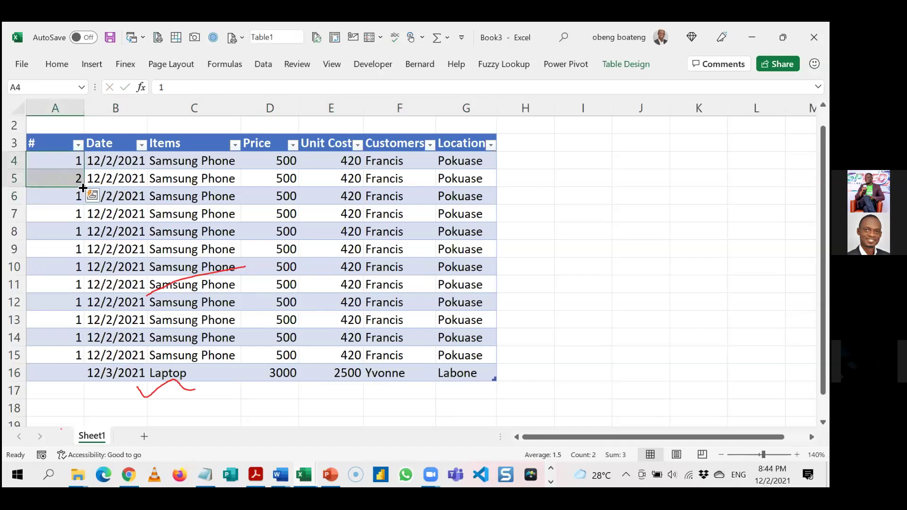
double_click(83, 188)
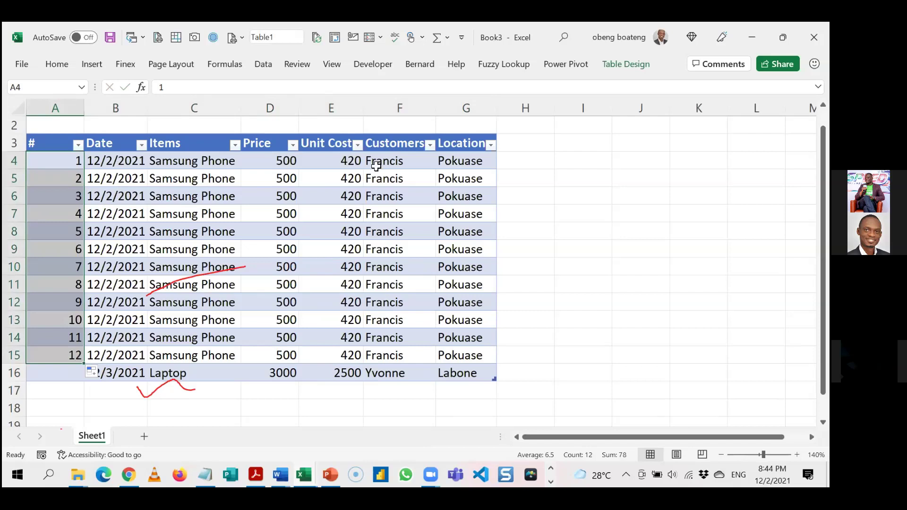
- Fill the unit costs of the twelve Samsung Phone records, E4:E15, with the formula =RANDBETWEEN(100,450)
left_click(353, 162)
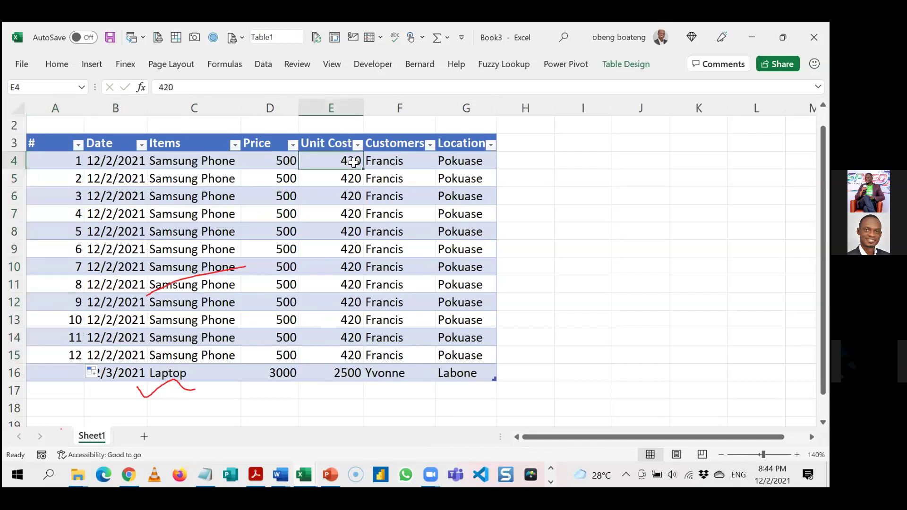
left_click_drag(354, 162, 358, 358)
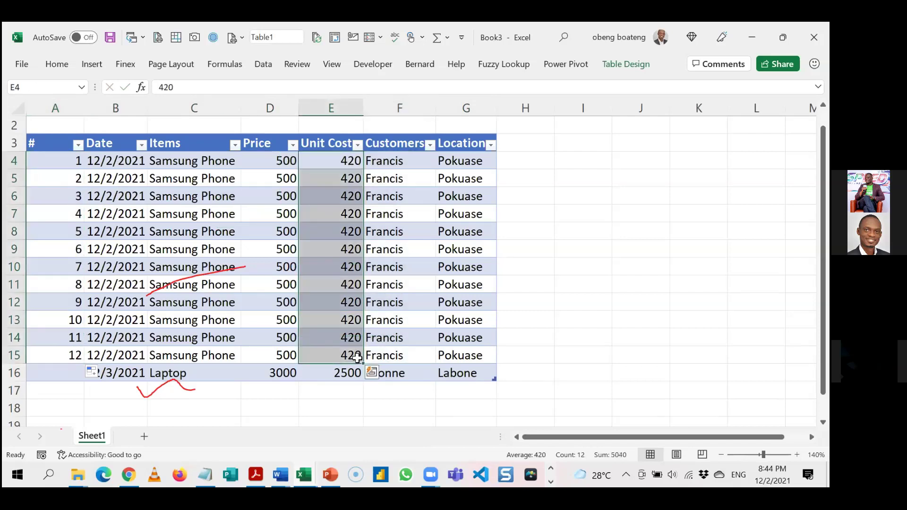
type("=ran")
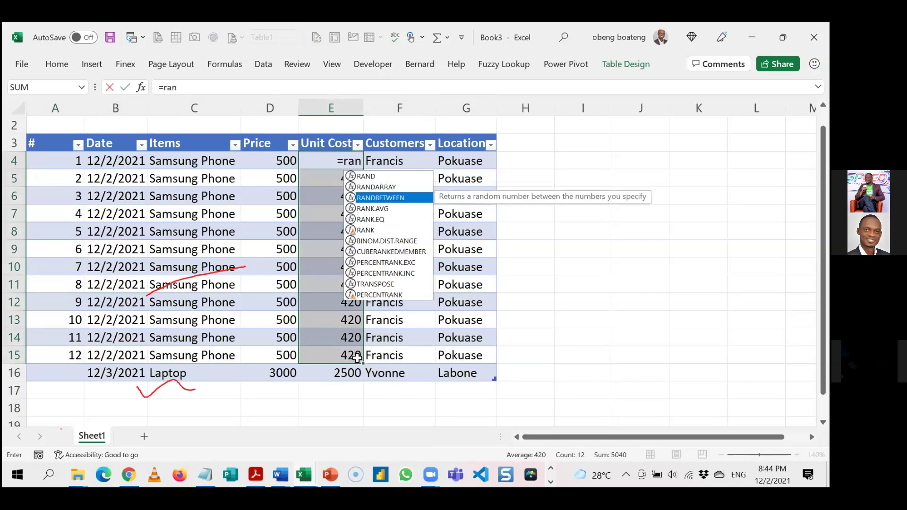
key("Tab")
type("100,")
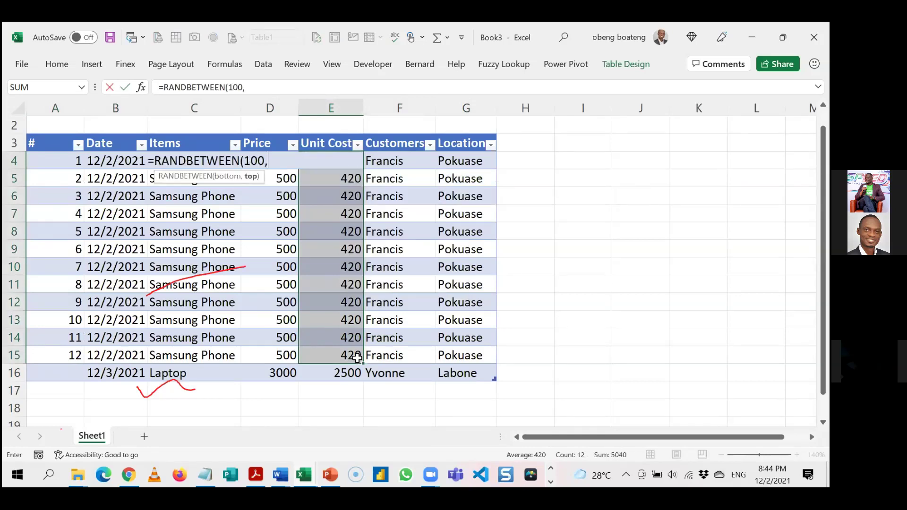
type("450)")
key("ctrl+Return")
- Replace the random-number formulas in E4:E15 with their static values
key("ctrl+c")
key("ctrl+alt+v")
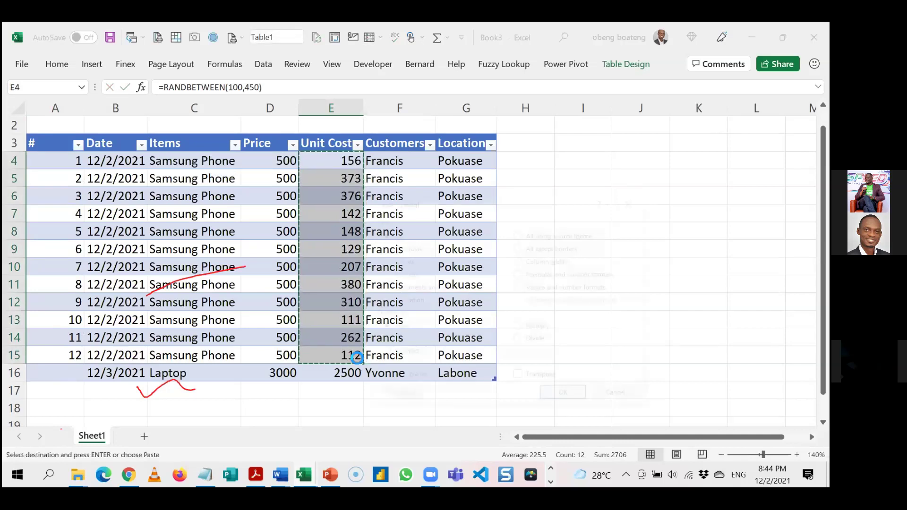
key("v")
key("Return")
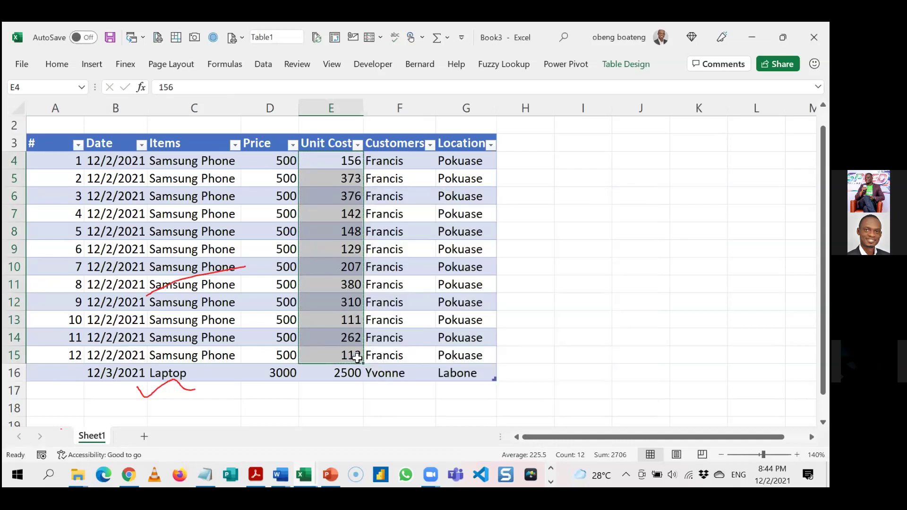
key("Right")
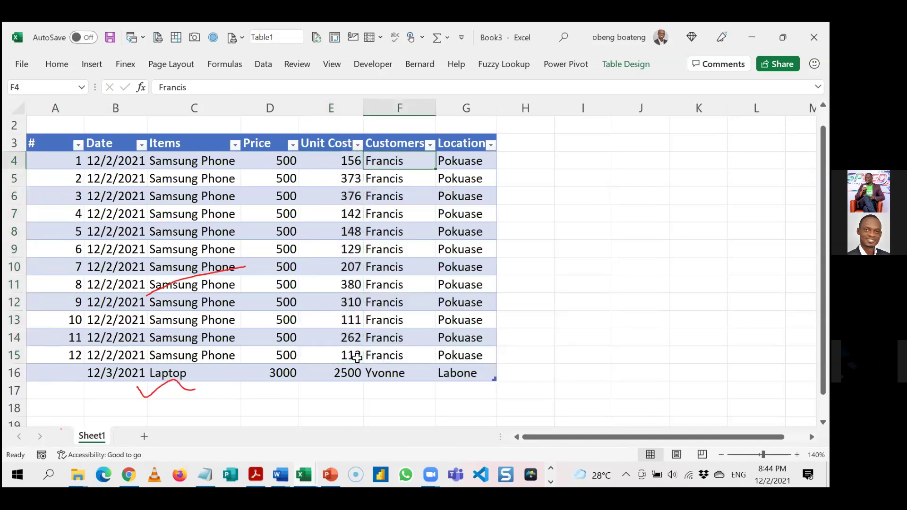
key("Down")
key("Down")
key("Down")
key("Down")
key("Down")
key("Down")
key("Down")
key("Down")
key("Down")
key("Down")
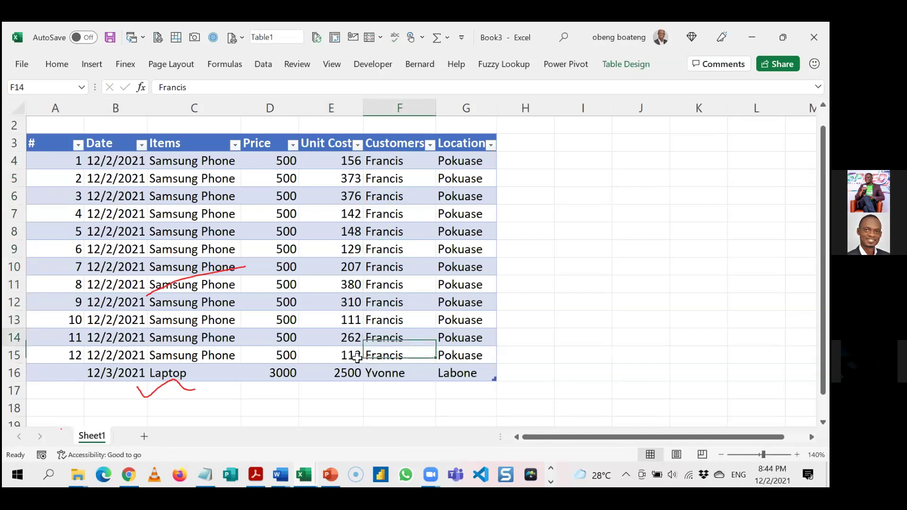
key("Up")
key("Up")
key("Up")
key("Up")
key("Up")
key("Up")
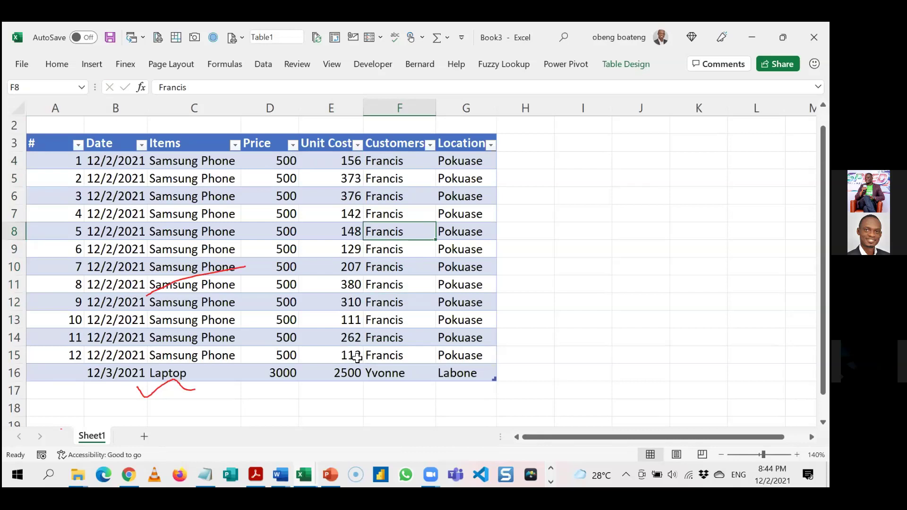
- Enter the label Total Sales in I4 and fit the width of column I to it
left_click(603, 161)
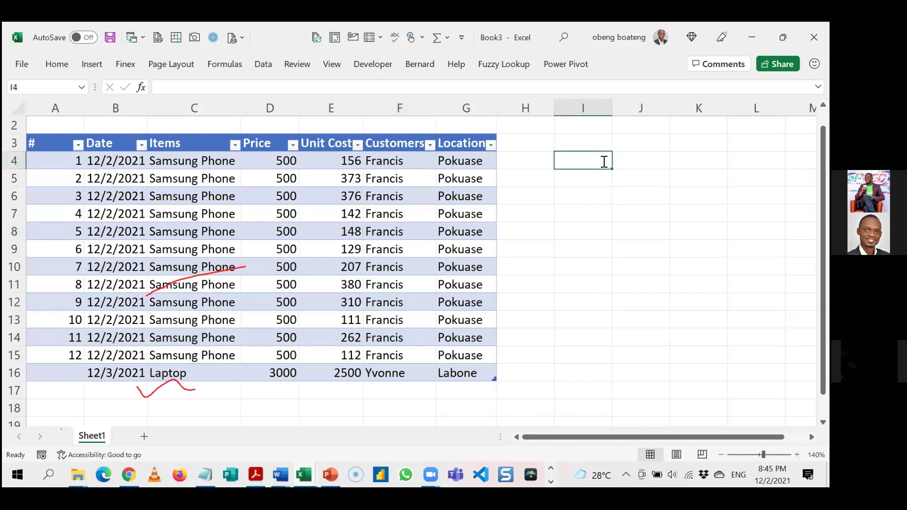
type("Total Sales")
key("Return")
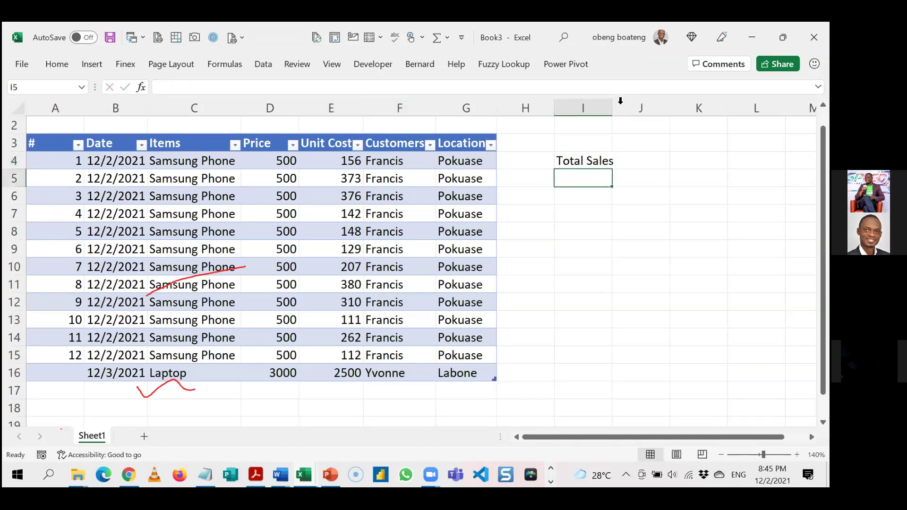
double_click(614, 106)
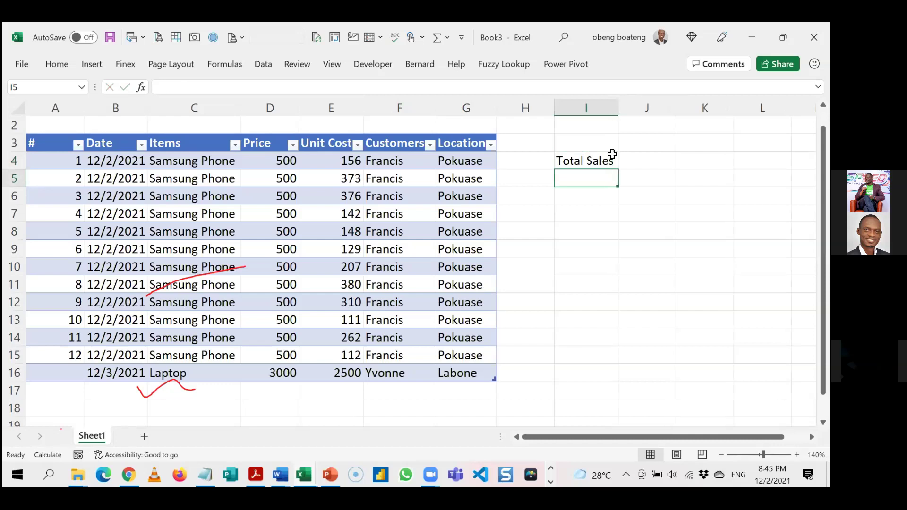
left_click(608, 227)
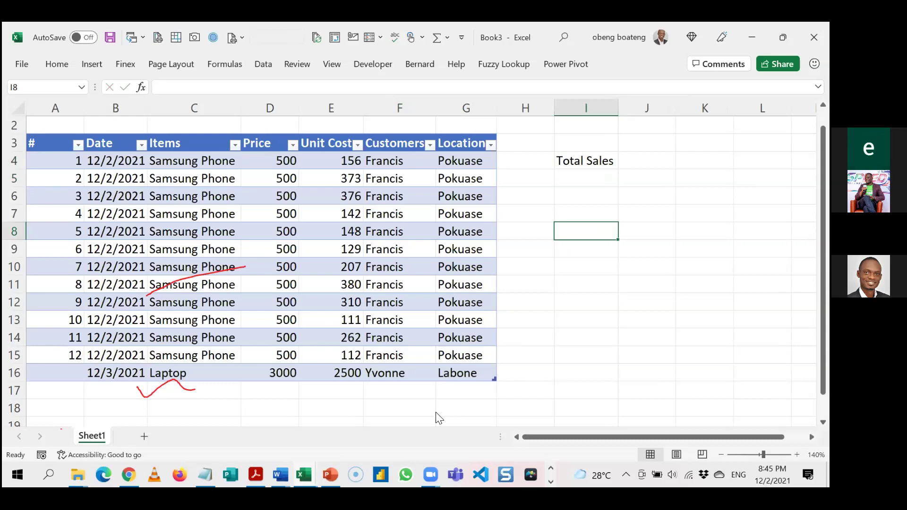
left_click(435, 436)
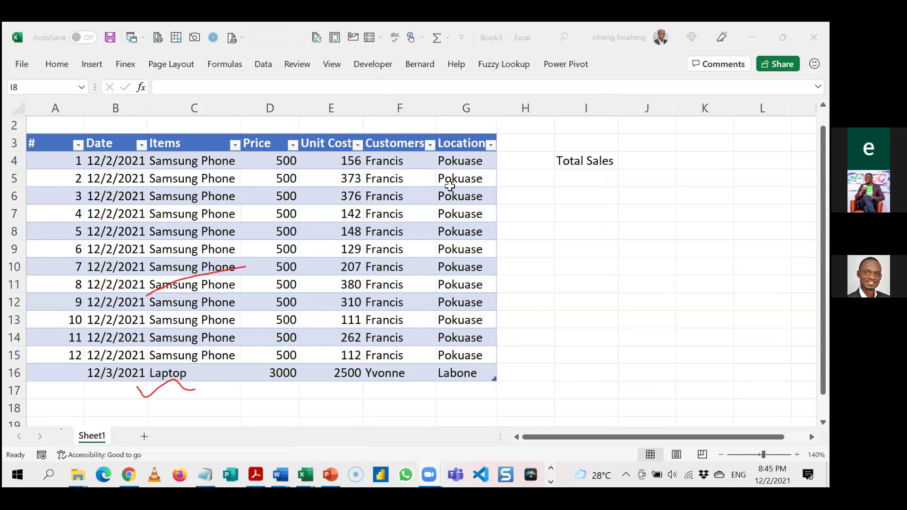
left_click(272, 205)
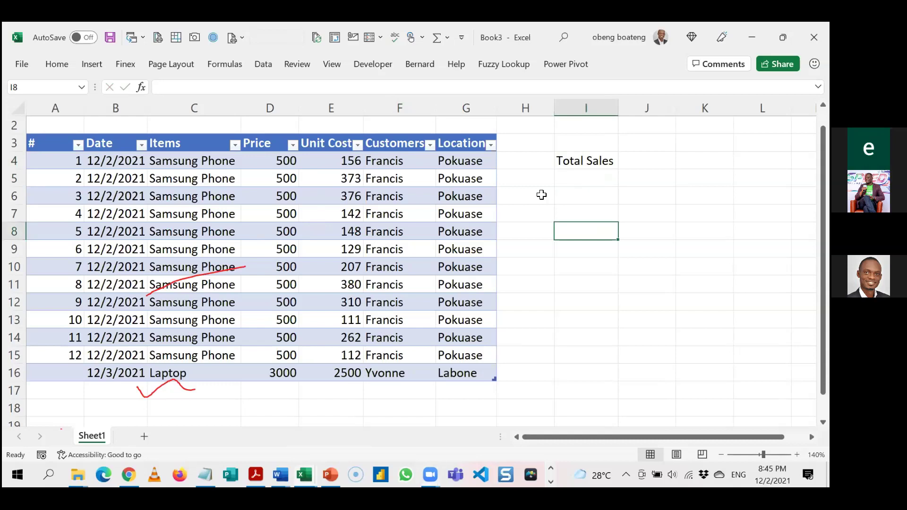
- Rename the sales records table as Sales
left_click(349, 215)
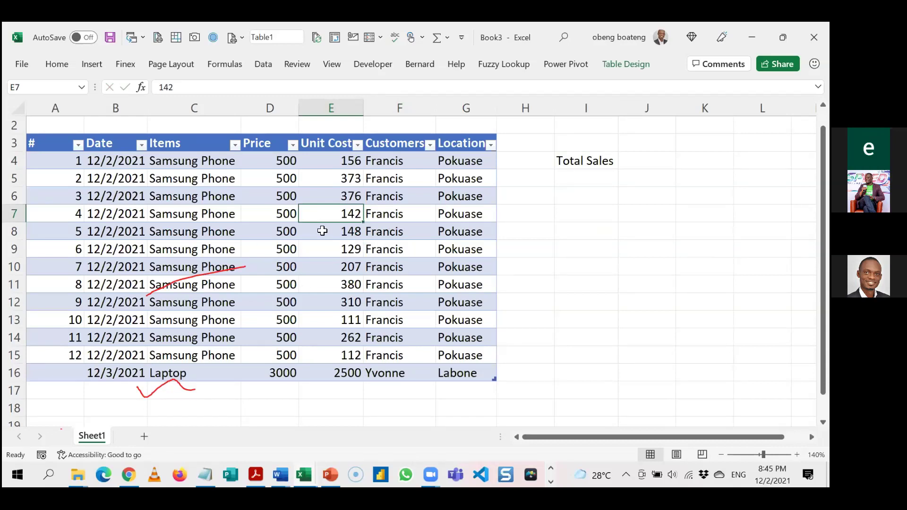
key("Right")
key("Right")
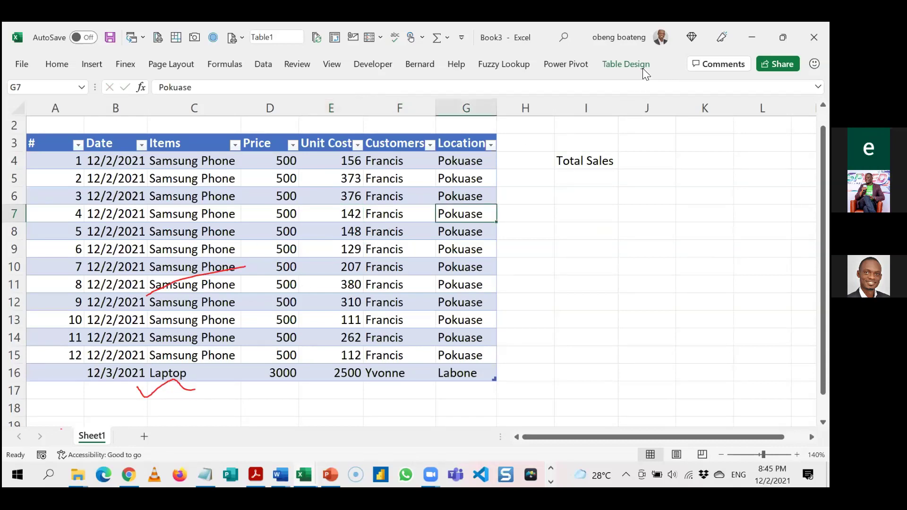
left_click(620, 64)
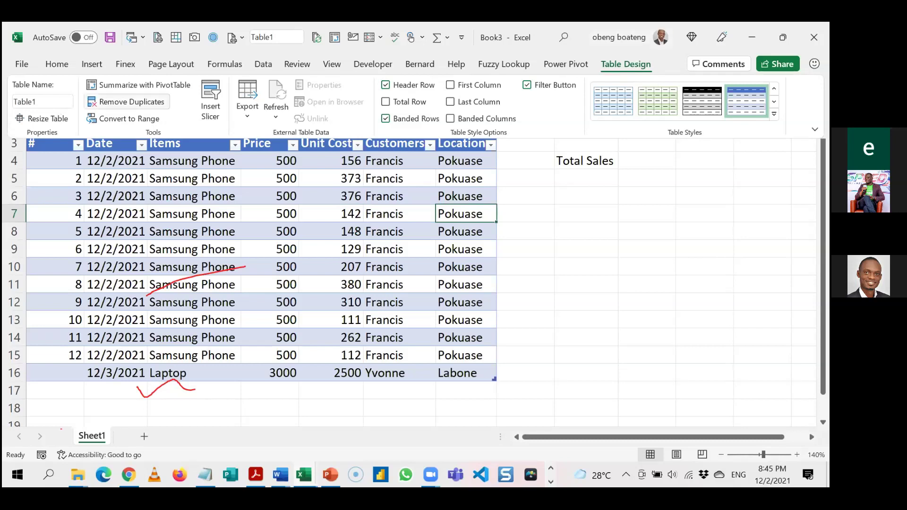
left_click(28, 97)
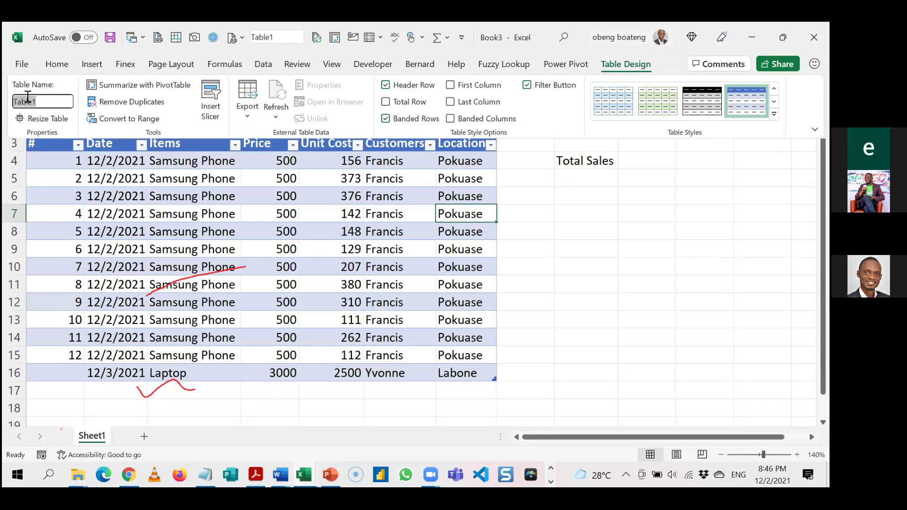
type("Sales")
key("Return")
left_click(551, 396)
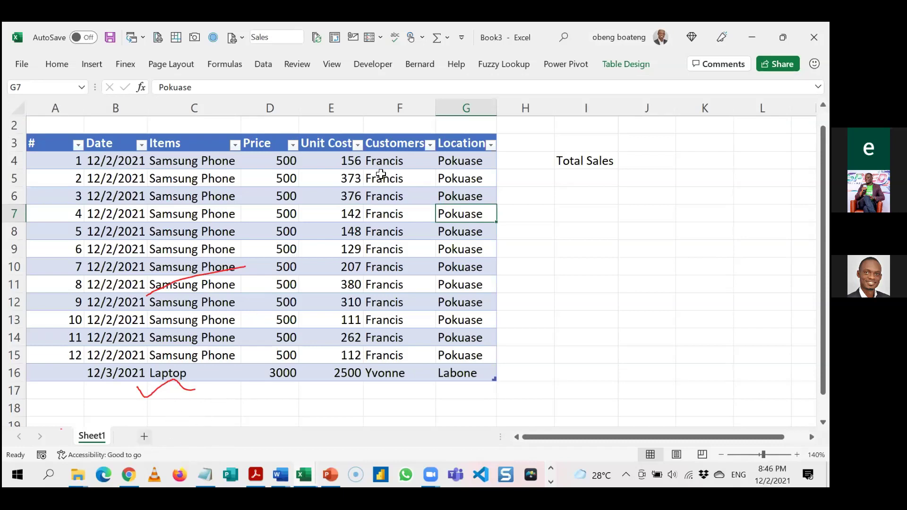
- Add two new worksheets to the workbook and enlarge the view of Sheet3 to 160%
key("shift+F11")
key("shift+F11")
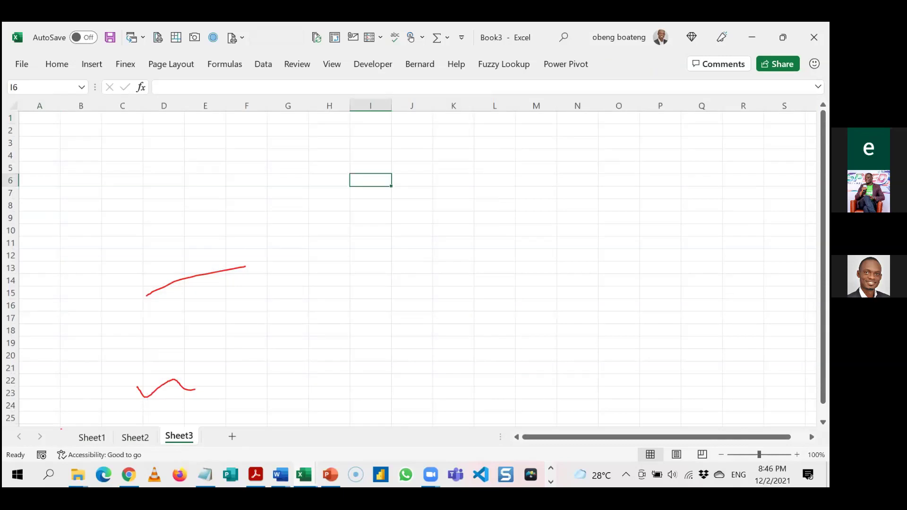
left_click(797, 454)
left_click(797, 455)
left_click(797, 454)
left_click(797, 454)
left_click(796, 454)
left_click(797, 454)
- Try a SUM formula in C5 of Sheet3 that references the Price column of the Sales table
left_click(167, 200)
type("=sum")
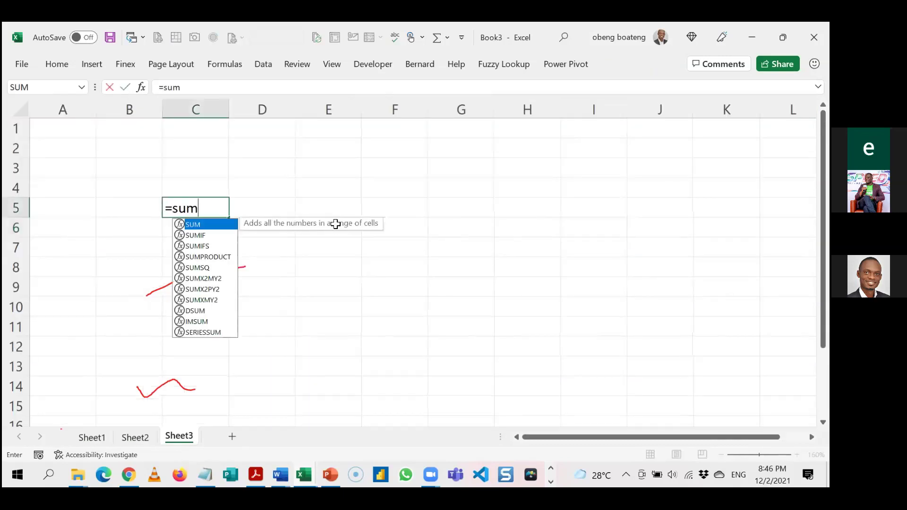
key("Tab")
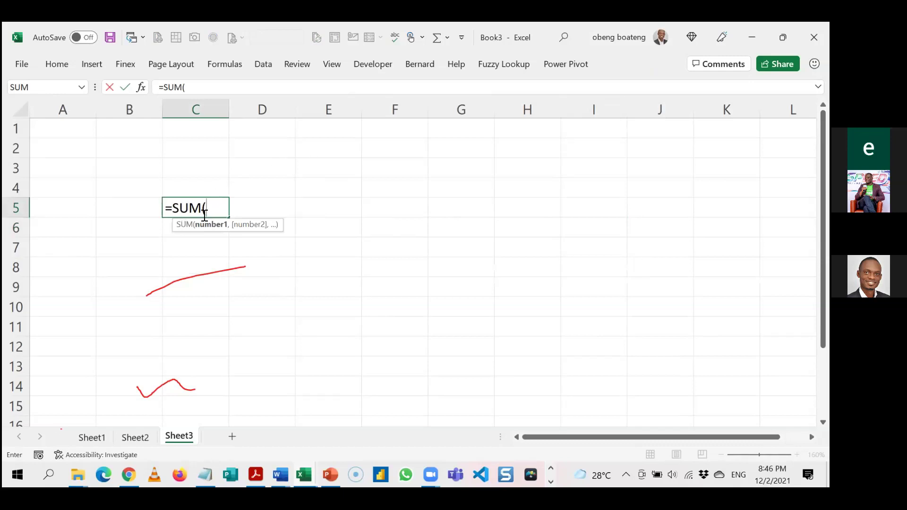
type("sal")
key("Tab")
type("[")
key("Down")
key("Down")
key("Down")
key("Down")
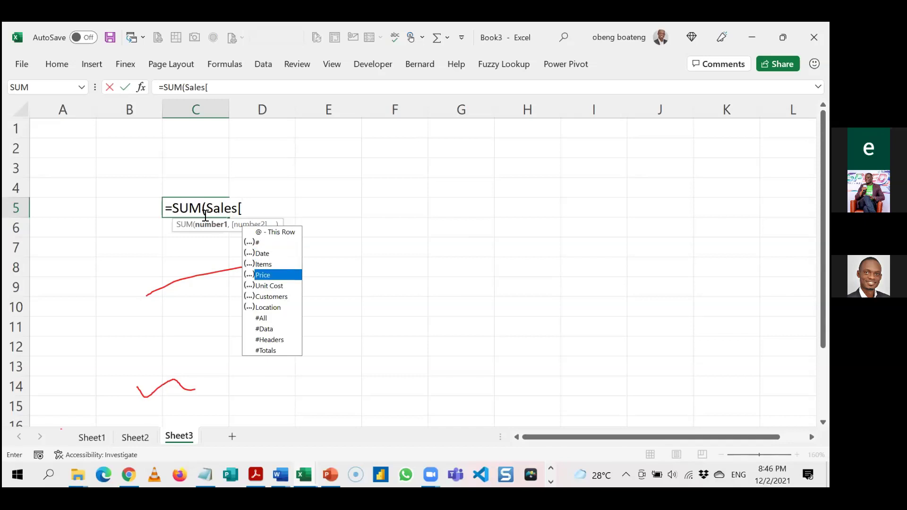
key("Escape")
key("Escape")
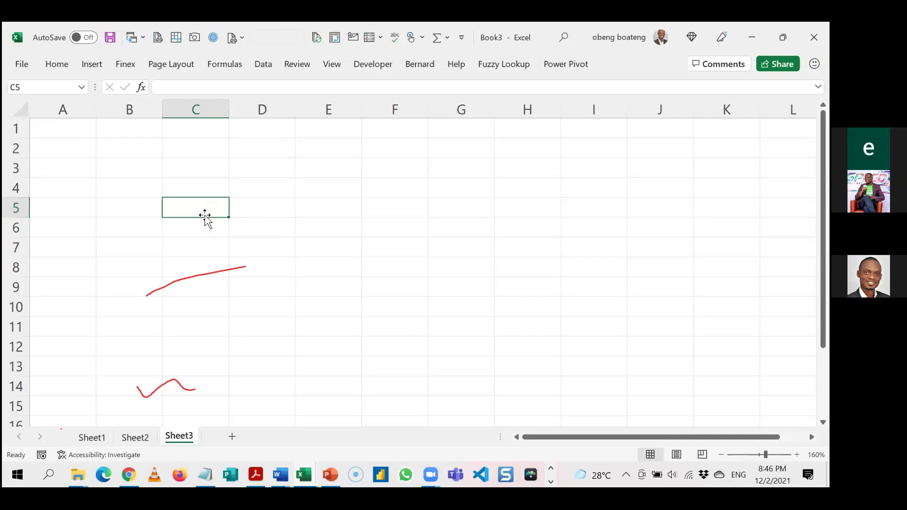
- Insert a Quantity column between Price and Unit Cost in the Sales table on Sheet1
left_click(115, 440)
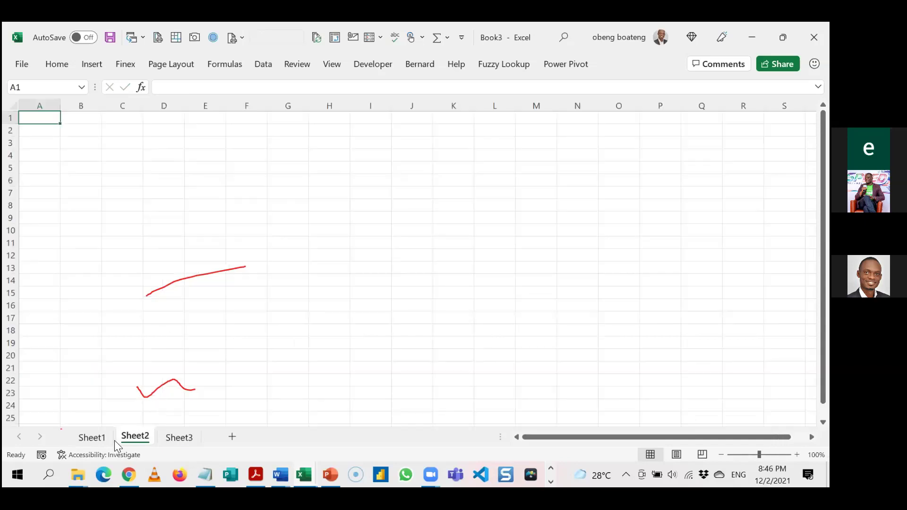
left_click(89, 439)
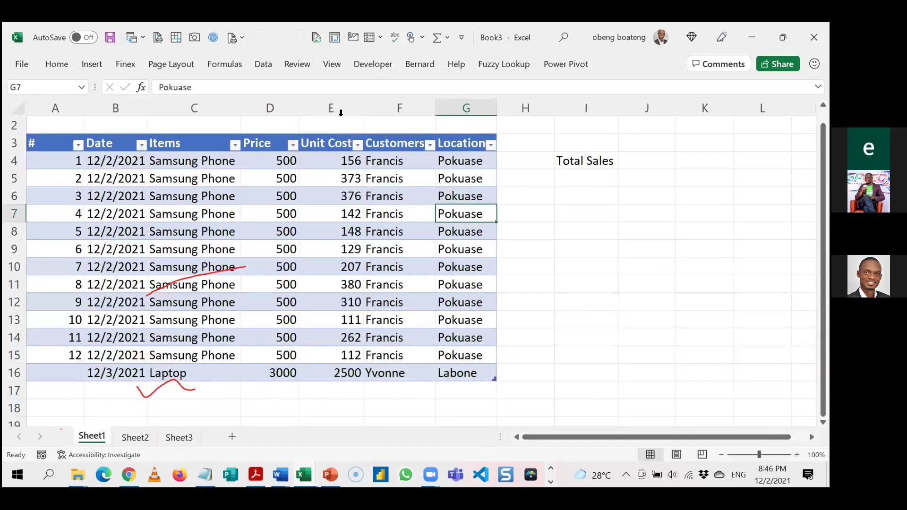
left_click(334, 143)
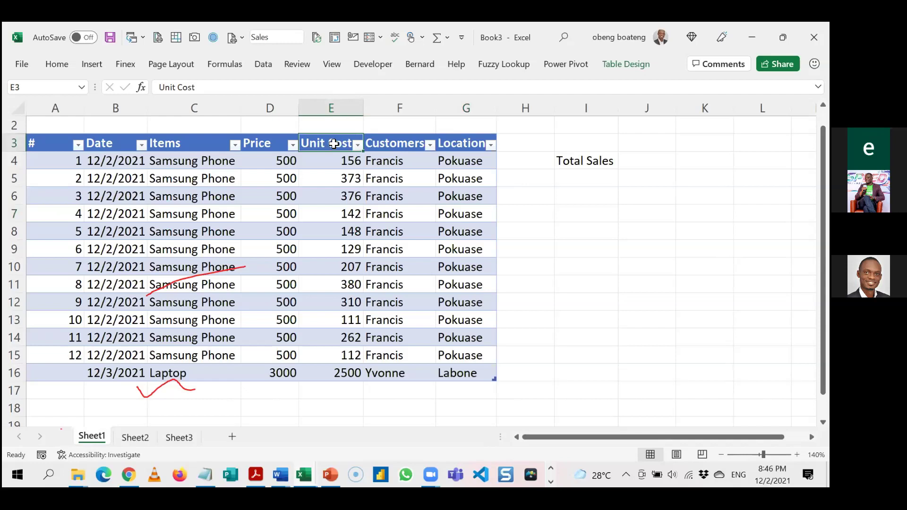
key("alt")
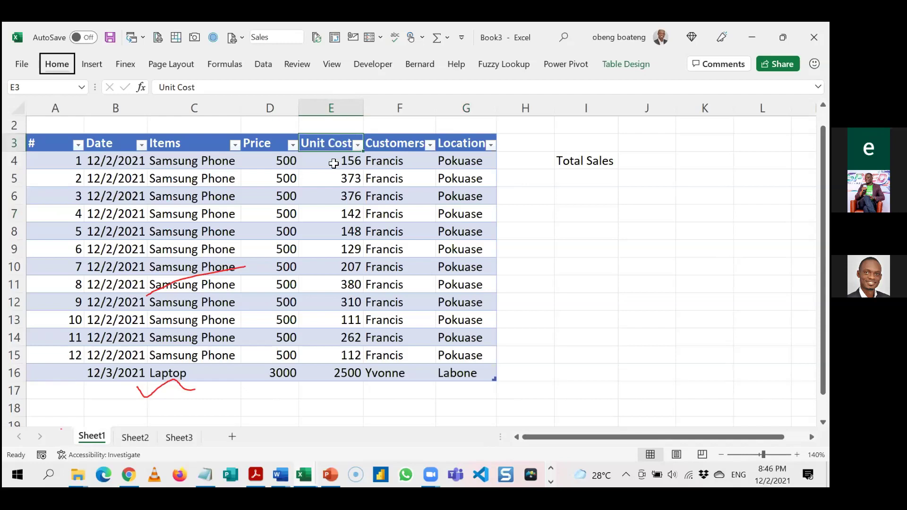
key("Left")
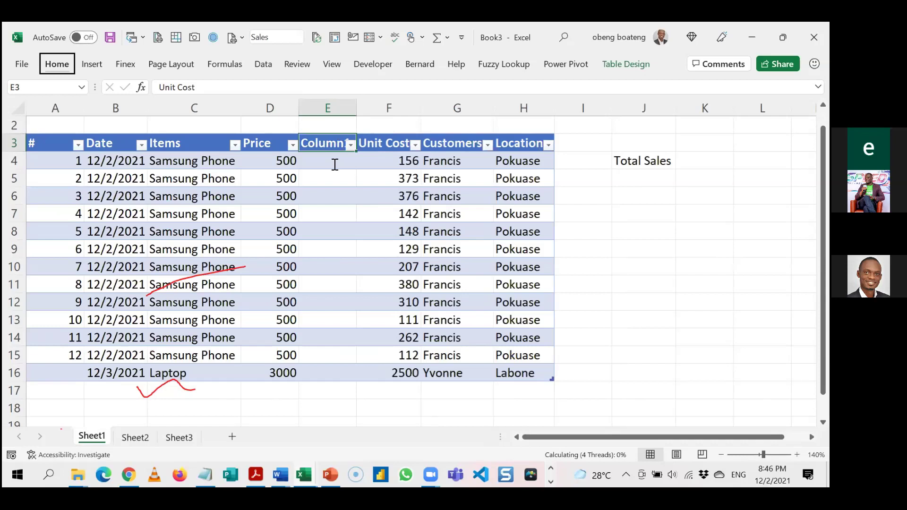
type("Quantity")
key("Return")
- Fill the whole Quantity column with the formula =RANDBETWEEN(1,20) and copy the resulting cells
key("shift+Down")
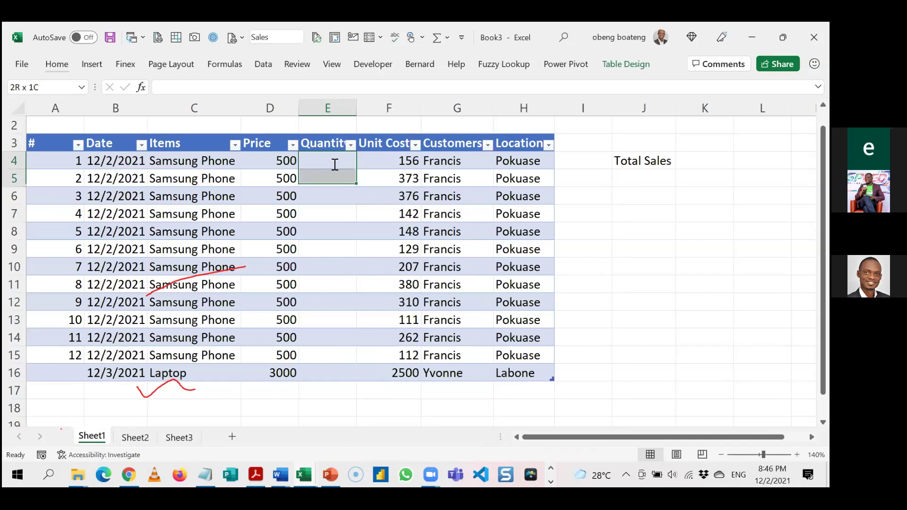
key("ctrl+space")
type("=ran")
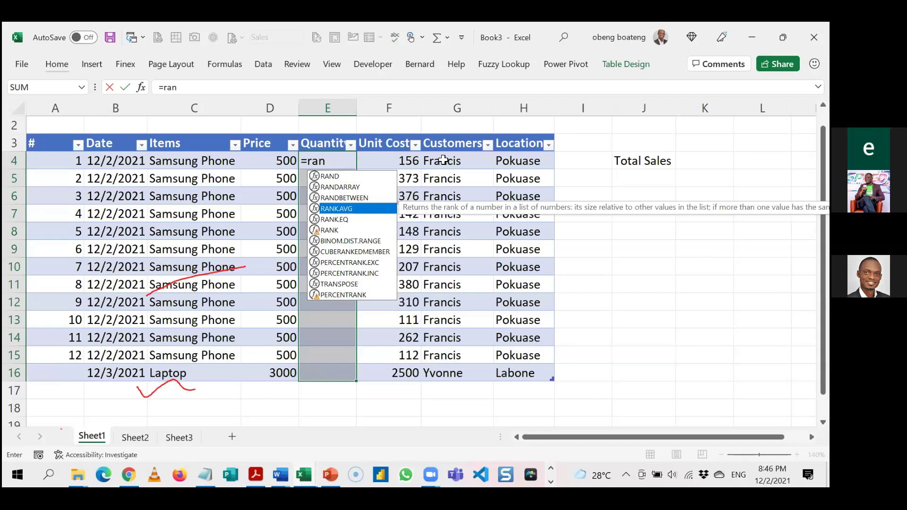
type("DBETWEEN(1,20)")
key("ctrl+Return")
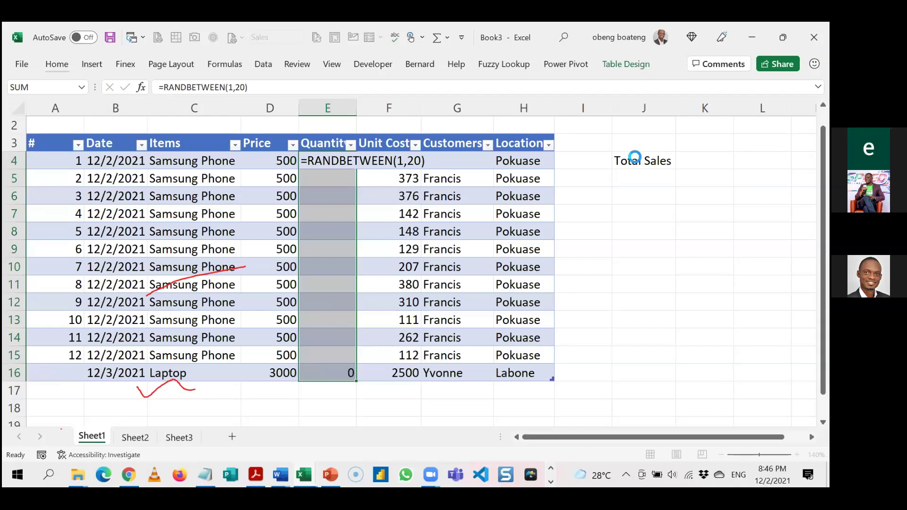
key("ctrl+Return")
key("ctrl+c")
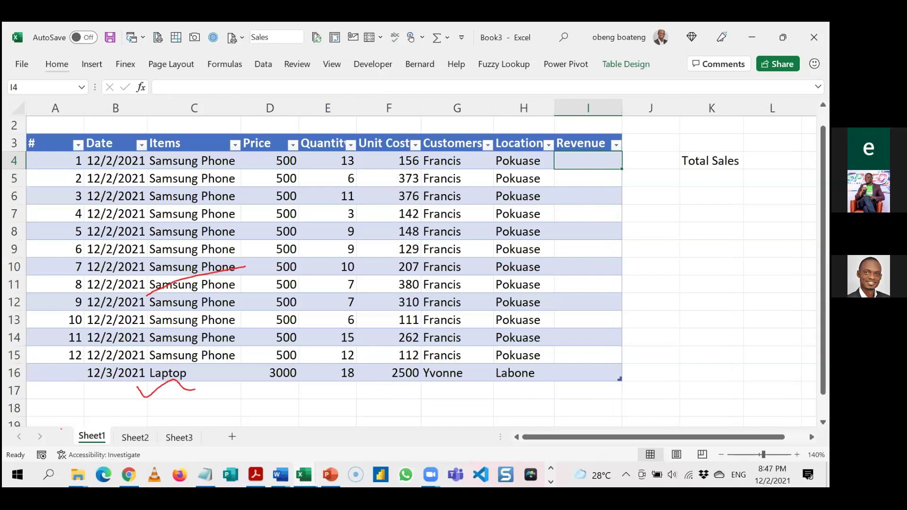
type("=")
key("Left")
key("Left")
key("Left")
key("Left")
key("Left")
type("*")
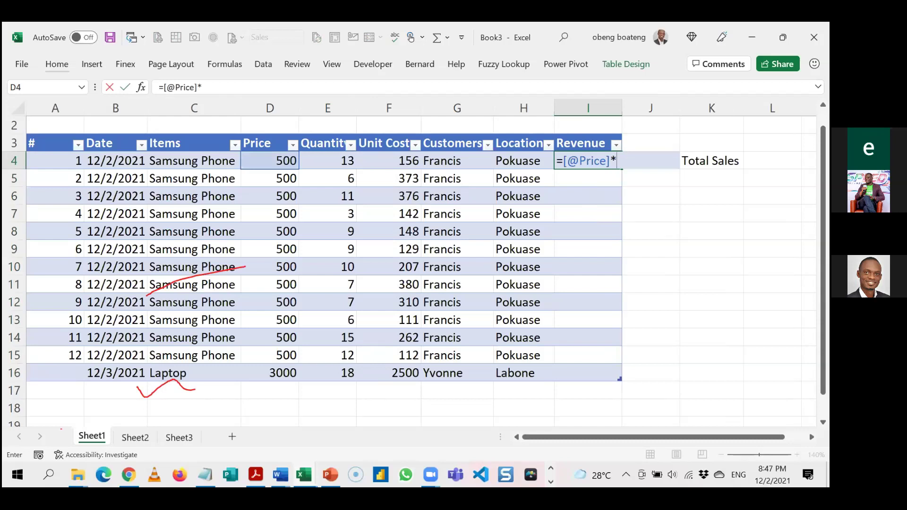
key("Left")
key("Left")
key("Left")
key("Left")
key("Return")
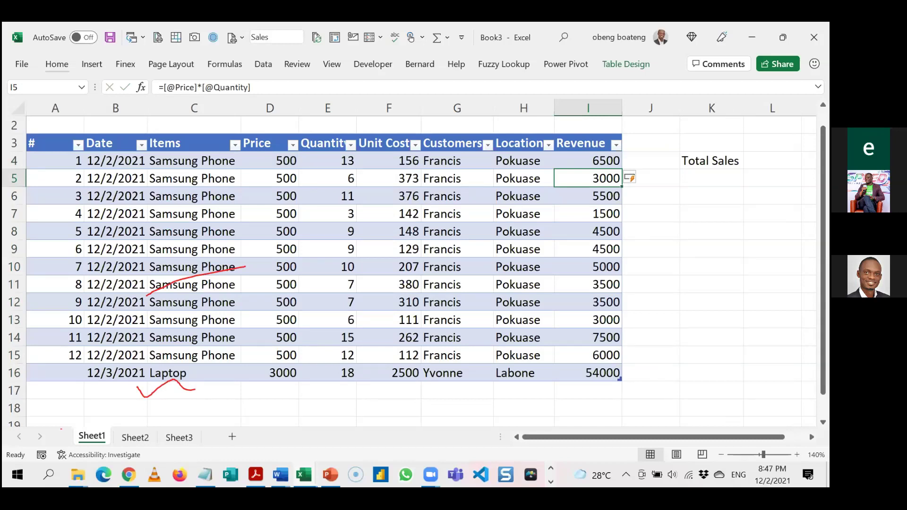
- Calculate the total sales in L4, beside the Total Sales label, with the formula =SUM(Sales[Revenue])
key("Up")
key("Right")
key("Right")
key("Right")
key("Right")
key("Left")
type("=SUM(Sales[")
key("BackSpace")
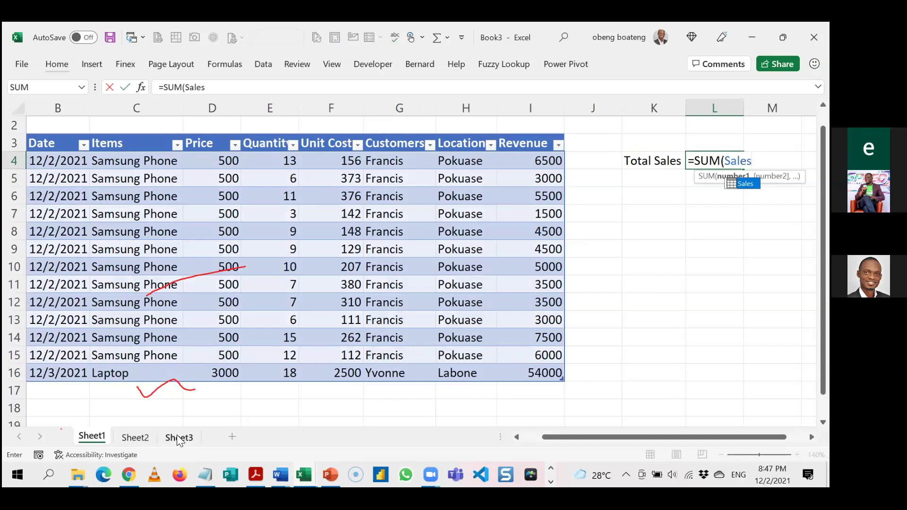
type("[")
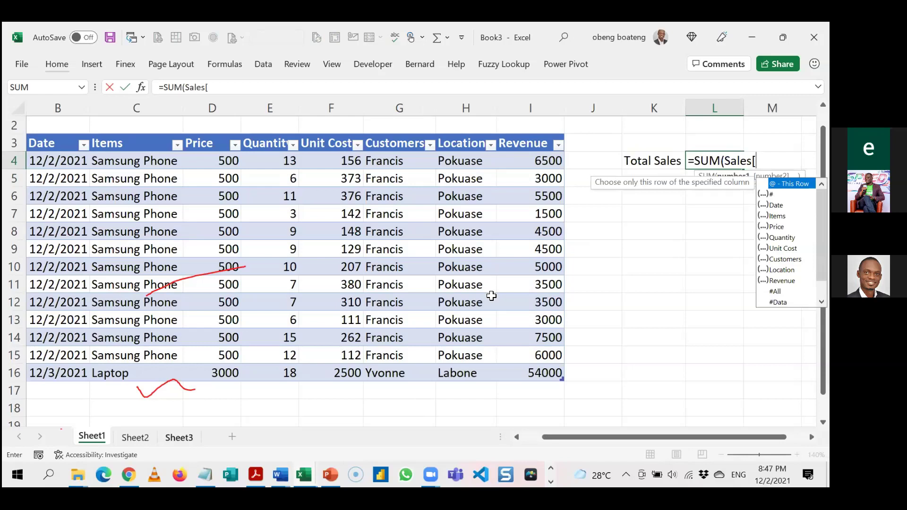
key("BackSpace")
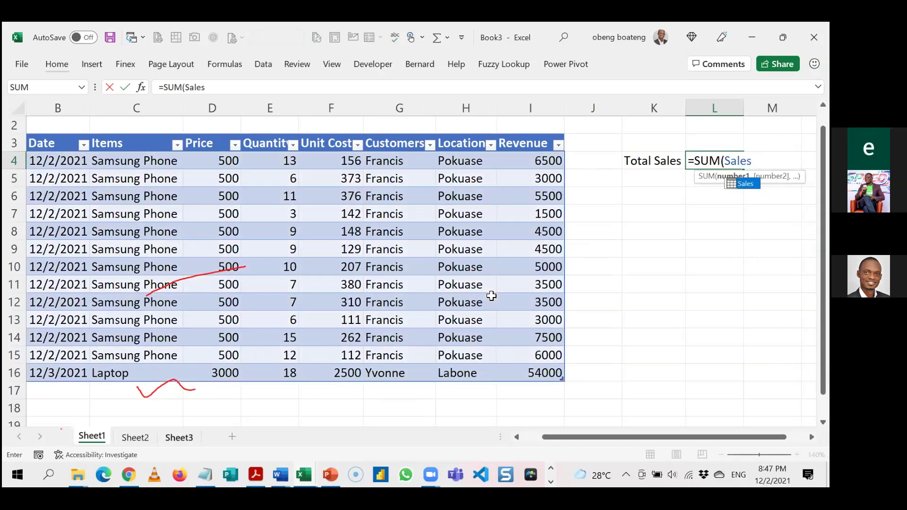
type("[")
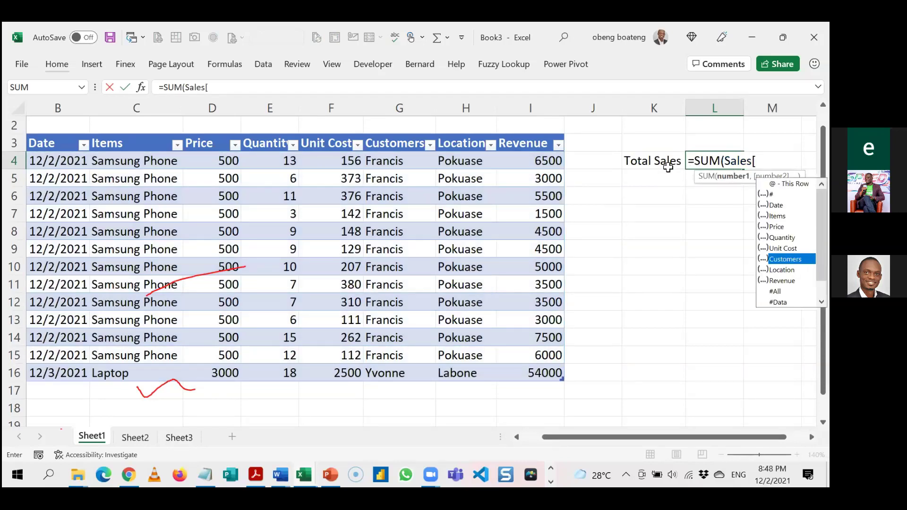
key("Down")
key("Down")
key("Tab")
type("])")
key("ctrl+Return")
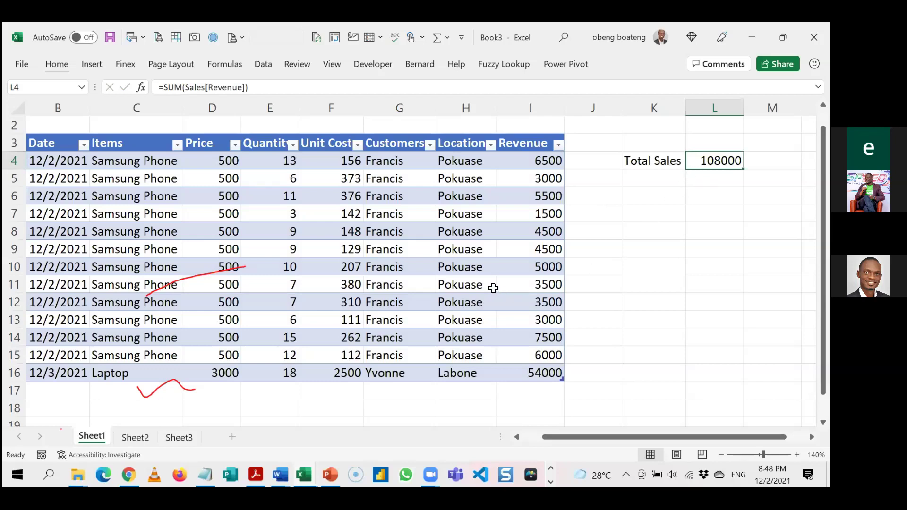
- Copy the Laptop record in row 16 down into row 17 to extend the Sales table
key("ctrl+a")
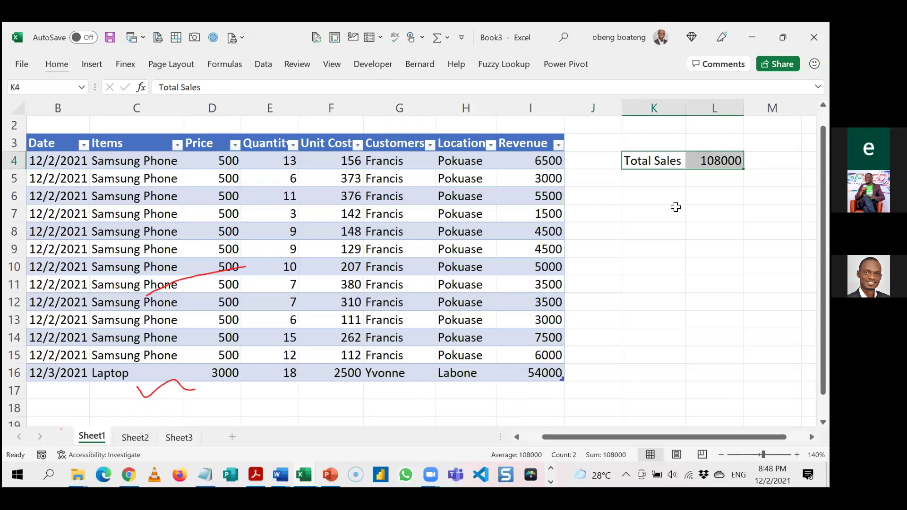
left_click_drag(57, 391, 530, 408)
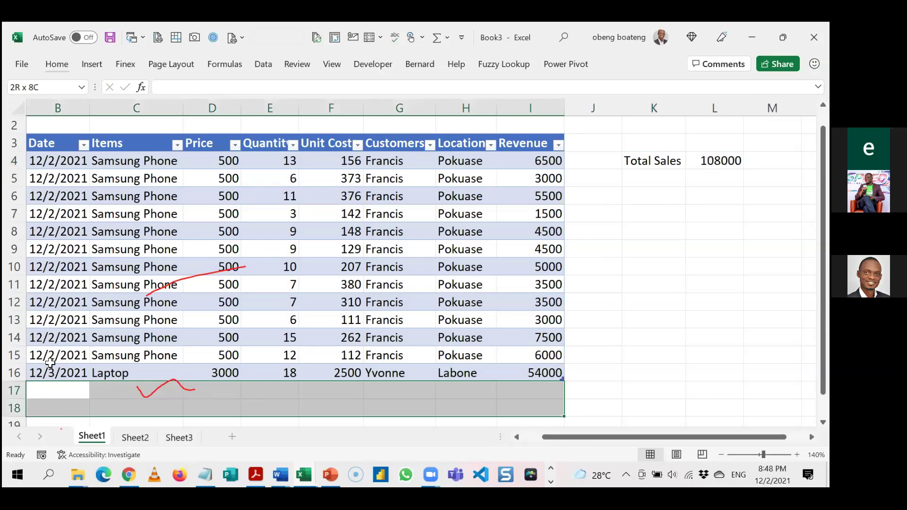
key("shift+Up")
key("ctrl+d")
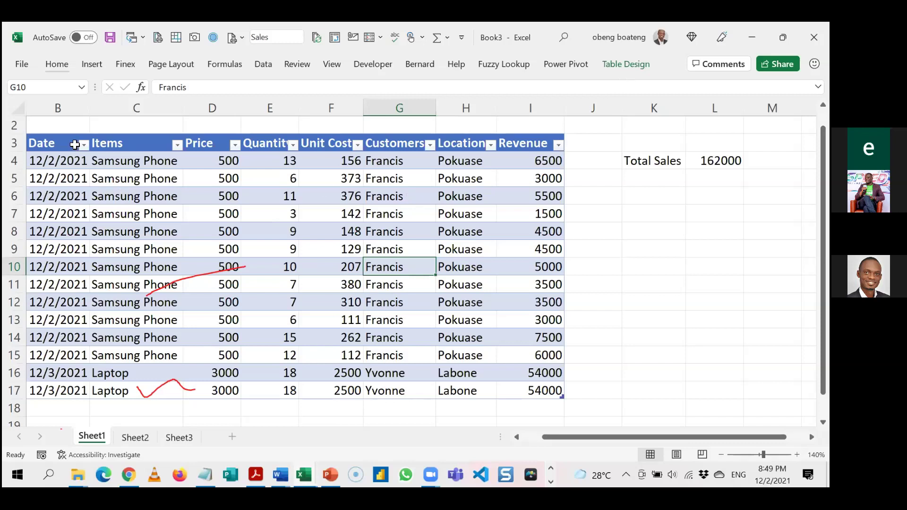
- Switch to the other open workbook and insert a PivotTable based on the Transactions table on a new worksheet
key("alt+Tab")
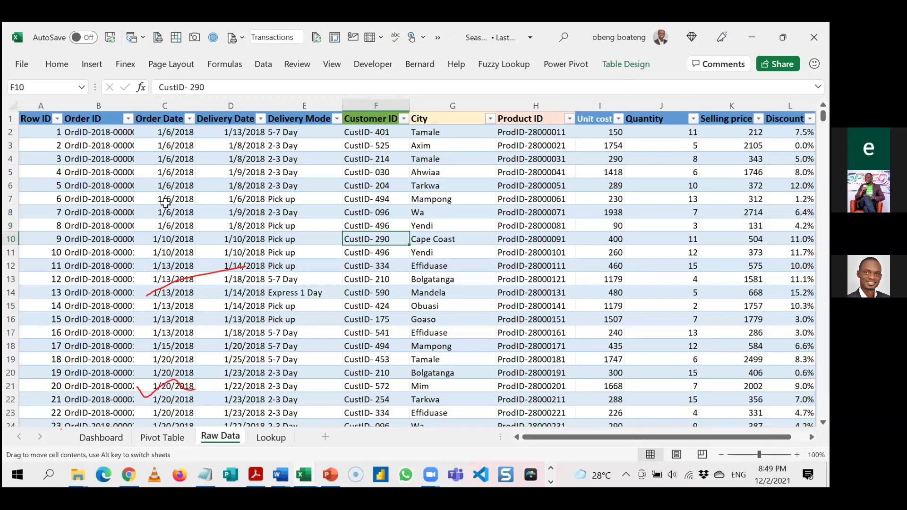
key("ctrl+Home")
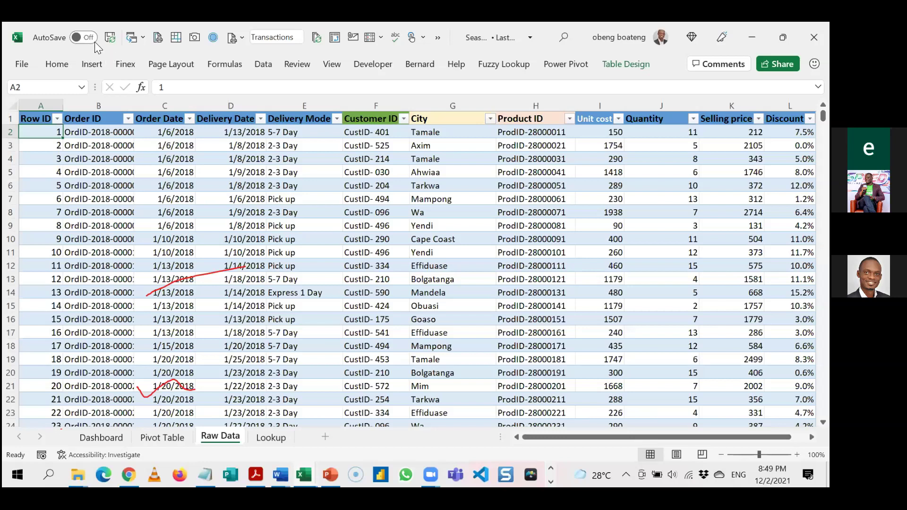
left_click(247, 221)
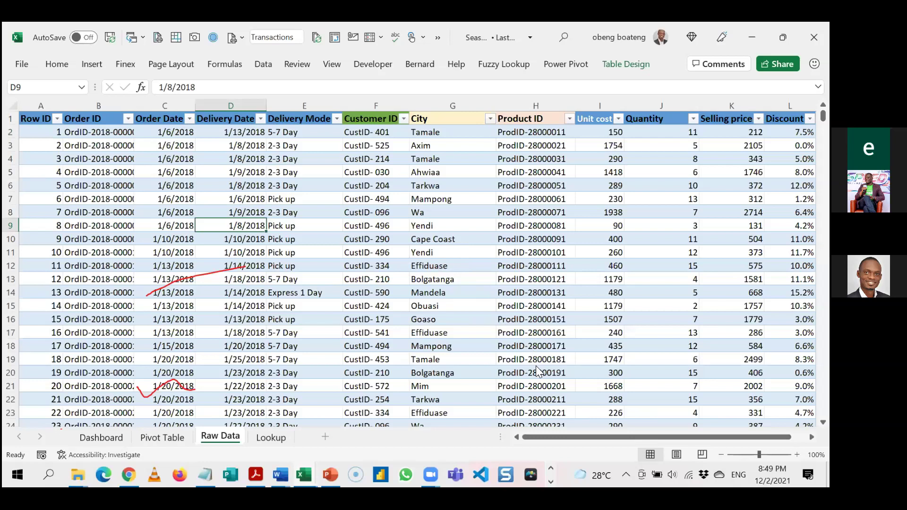
left_click(91, 64)
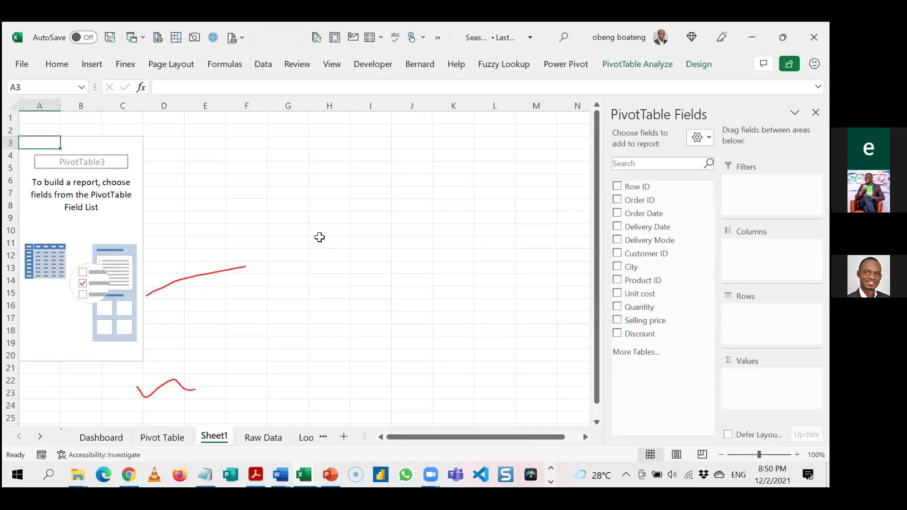
- Apply all borders to F8:I13 as a blank report grid and mark out its row-label and value areas
left_click(263, 211)
mouse_move(263, 210)
left_mouse_down()
mouse_move(338, 228)
mouse_move(390, 293)
mouse_move(385, 299)
mouse_move(389, 271)
left_mouse_up()
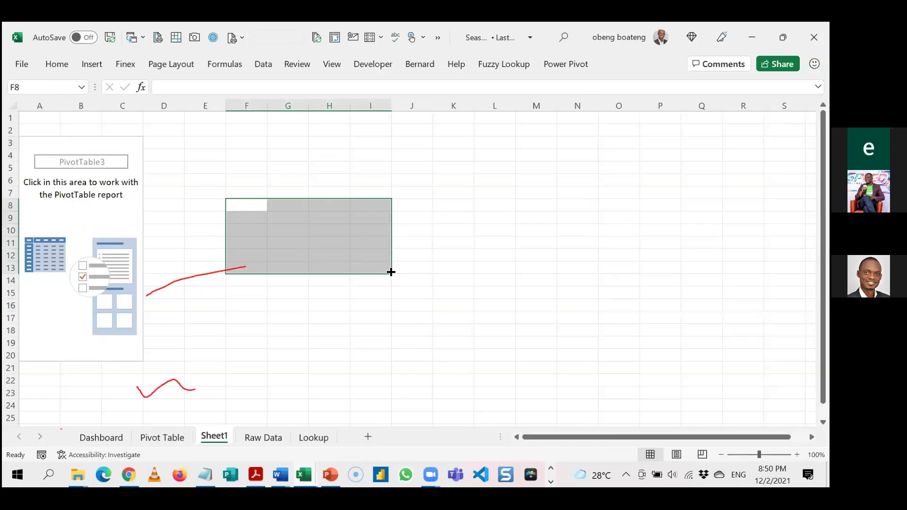
key("alt+h")
key("b")
key("a")
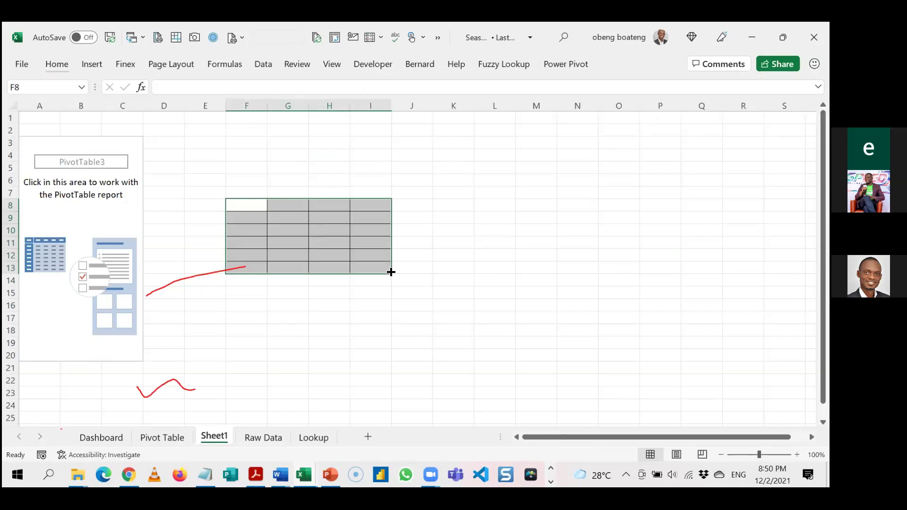
left_click_drag(260, 220, 260, 270)
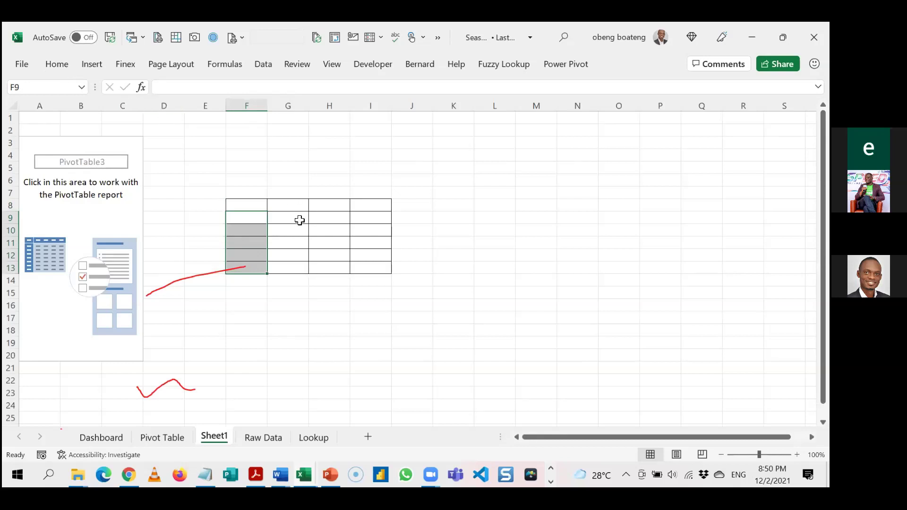
left_click_drag(288, 218, 376, 268)
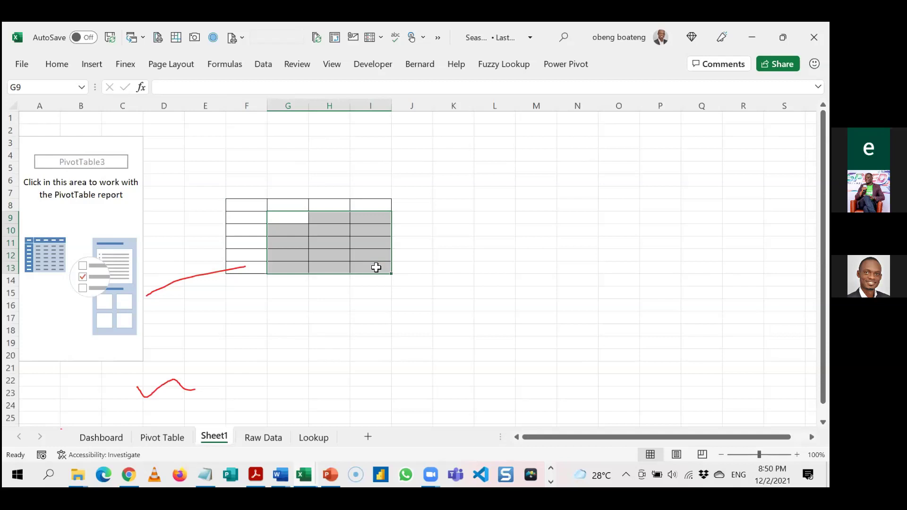
- Enter the label Values in L9, with Revenue in M9 and Cost in M10
left_click(509, 218)
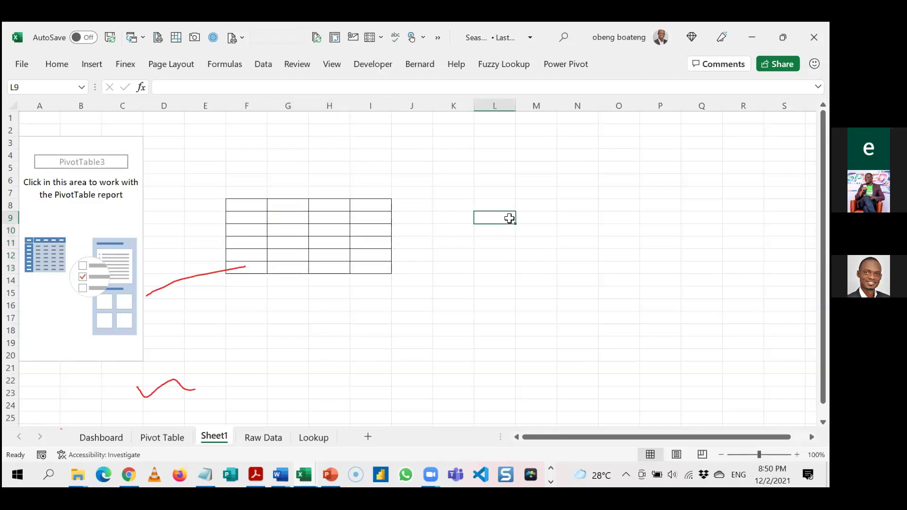
type("vALUES")
key("Return")
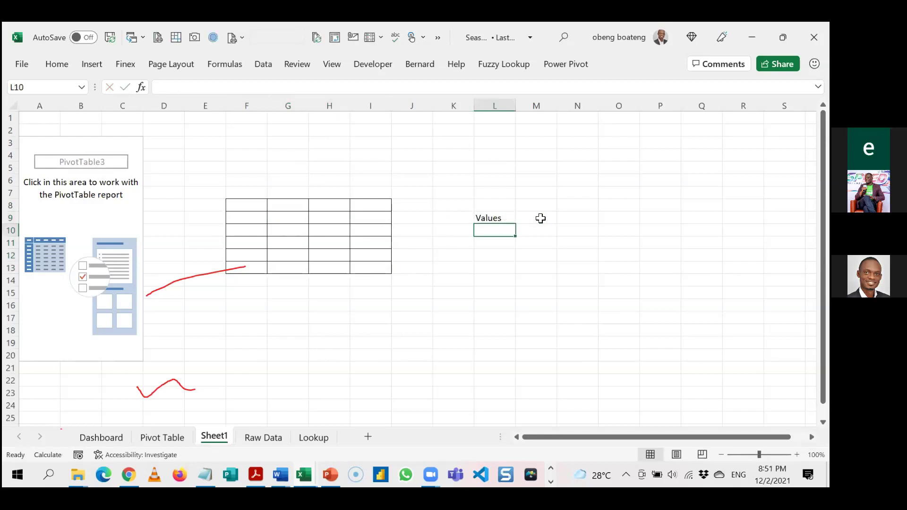
left_click(541, 218)
type("REvenue")
key("Return")
type("C")
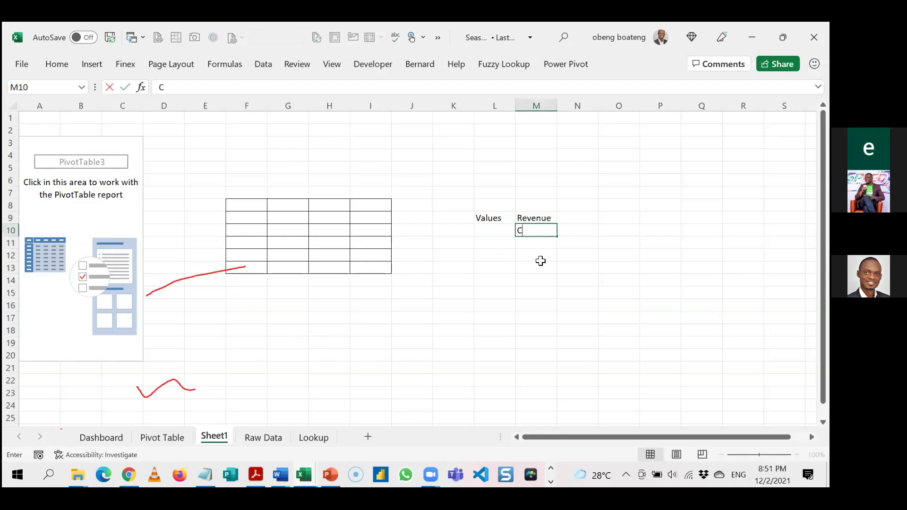
type("ost")
key("Return")
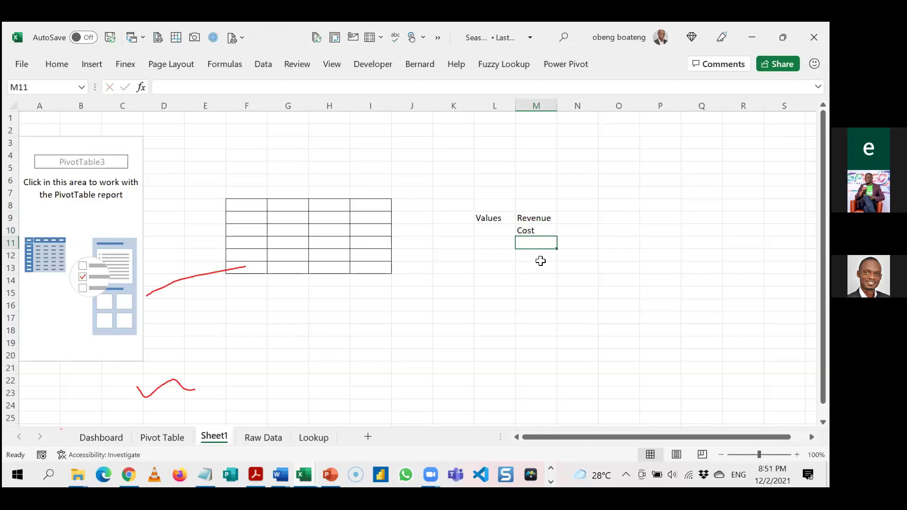
left_click(543, 218)
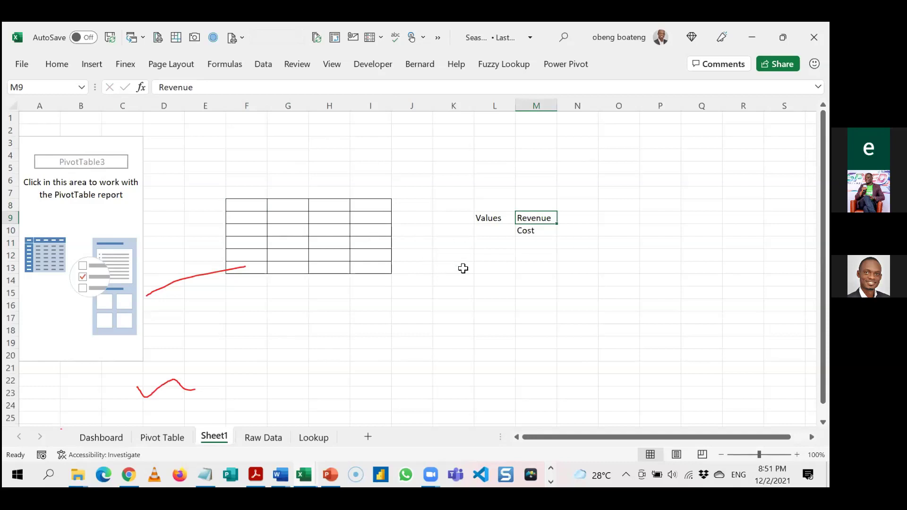
- List the category labels Location, Gender and Product in L12:L14
left_click(490, 257)
type("Location")
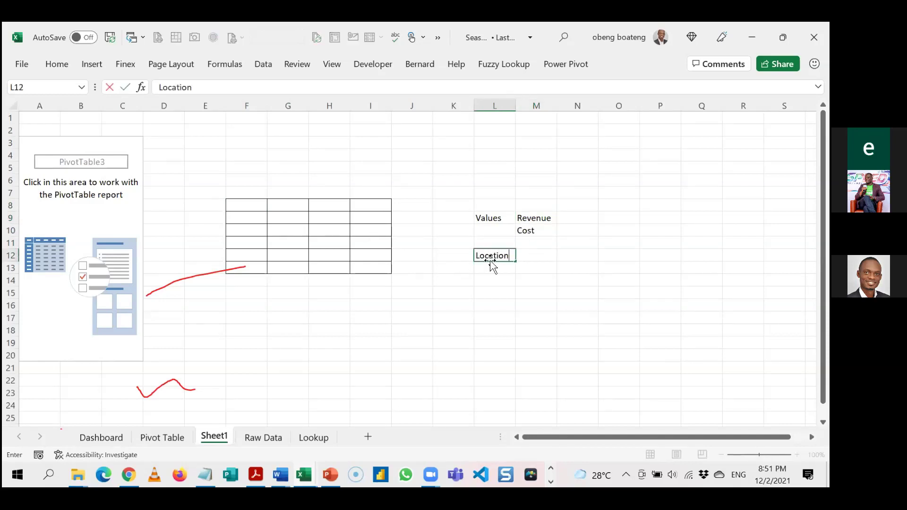
key("Return")
type("Gender")
key("Return")
type("Product")
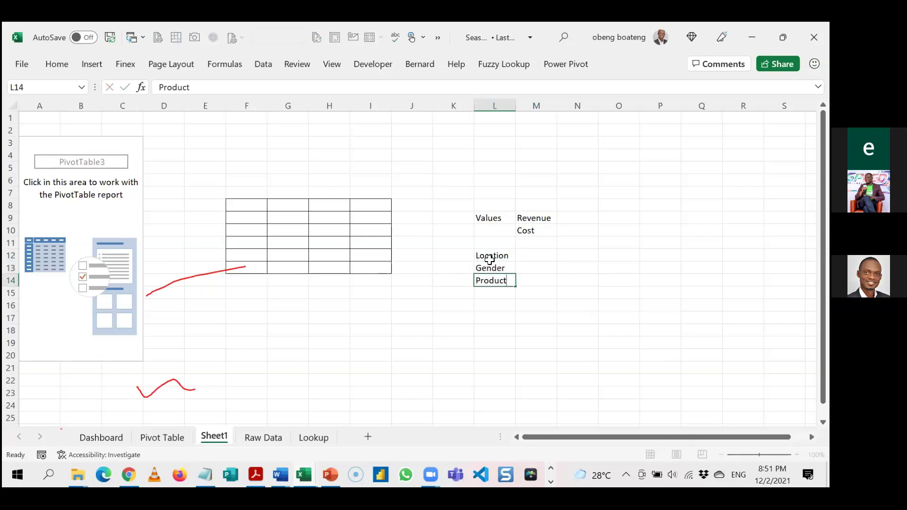
key("Return")
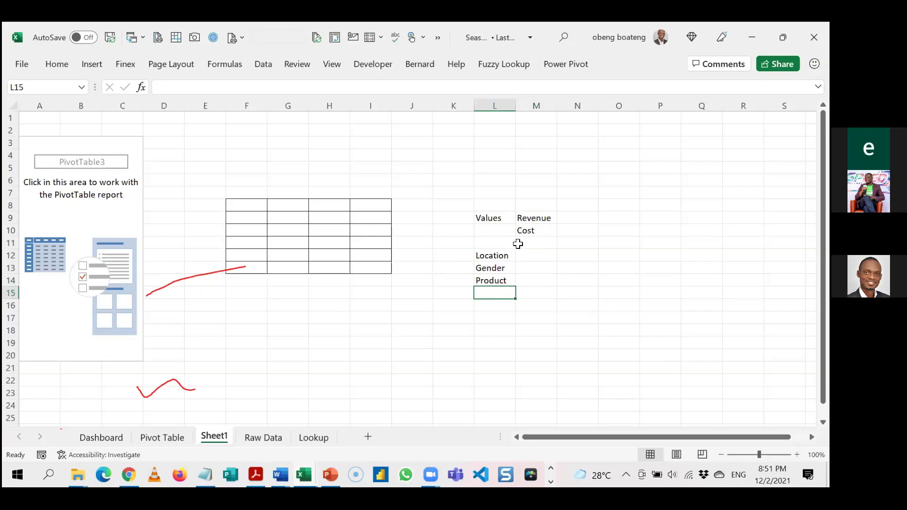
left_click(521, 219)
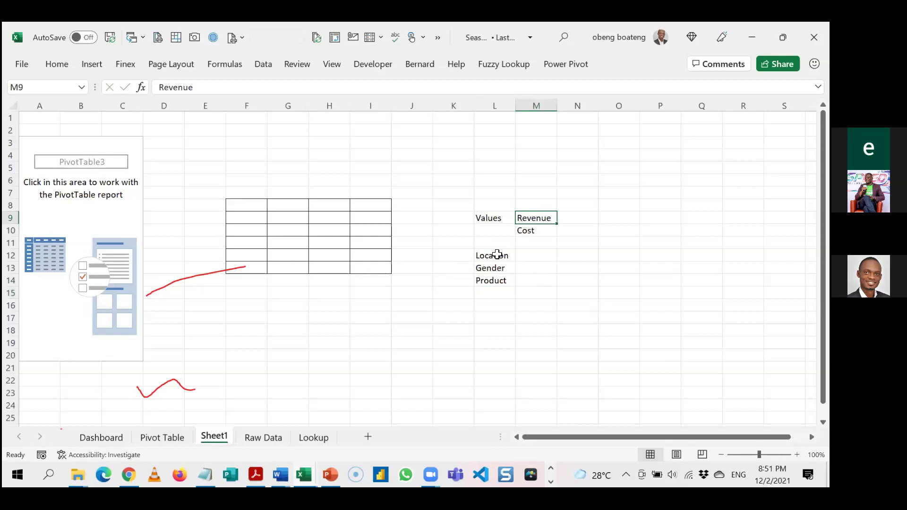
left_click_drag(497, 255, 492, 279)
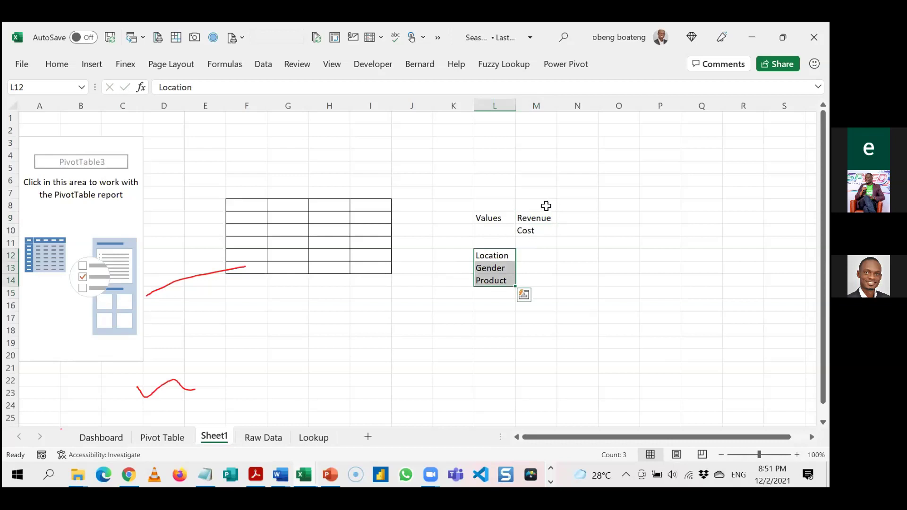
left_click_drag(540, 262, 540, 281)
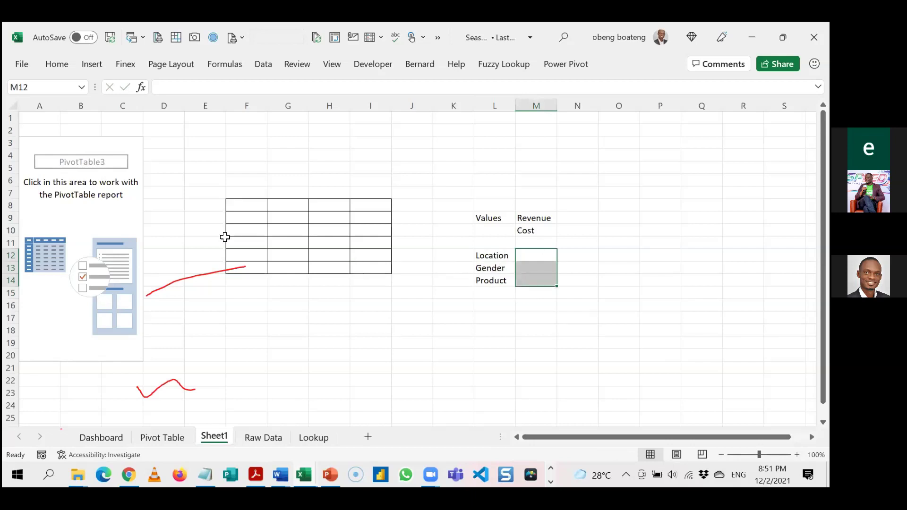
- Add the Quantity field to the Values area of the PivotTable as a sum
left_click(98, 218)
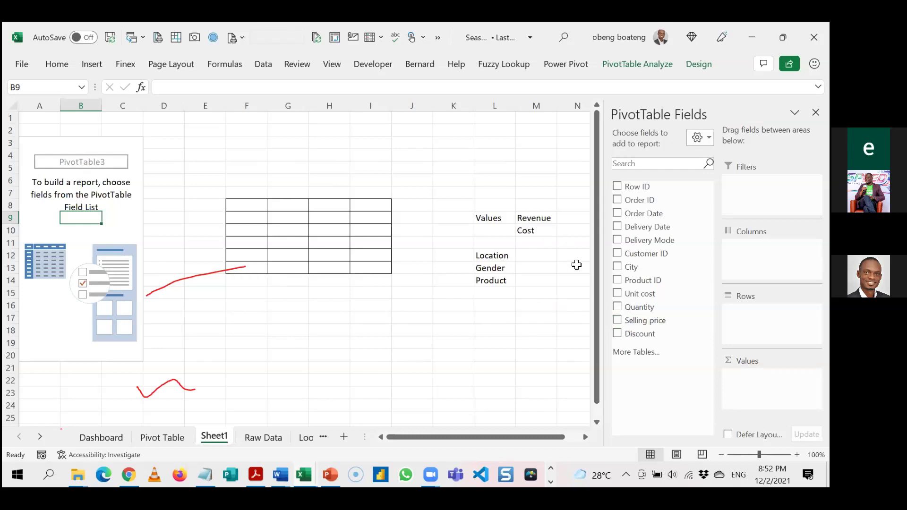
left_click_drag(639, 312, 759, 385)
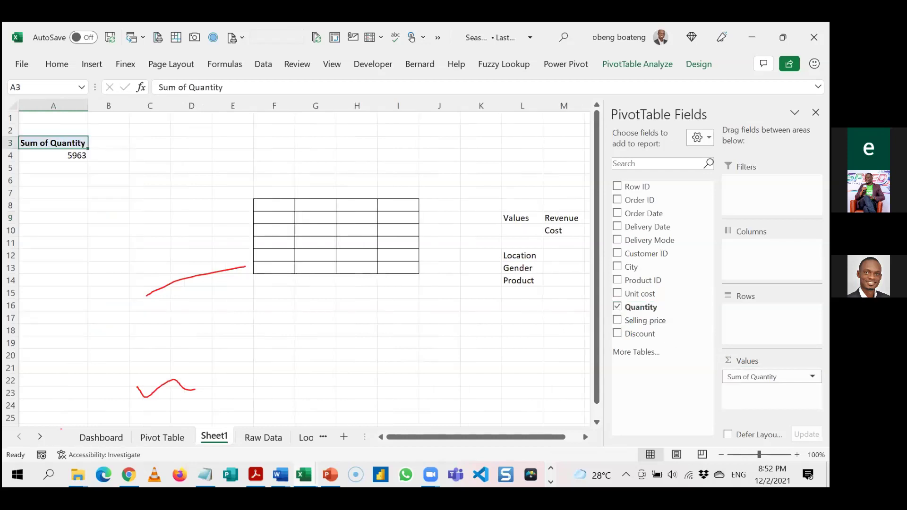
left_click(75, 161)
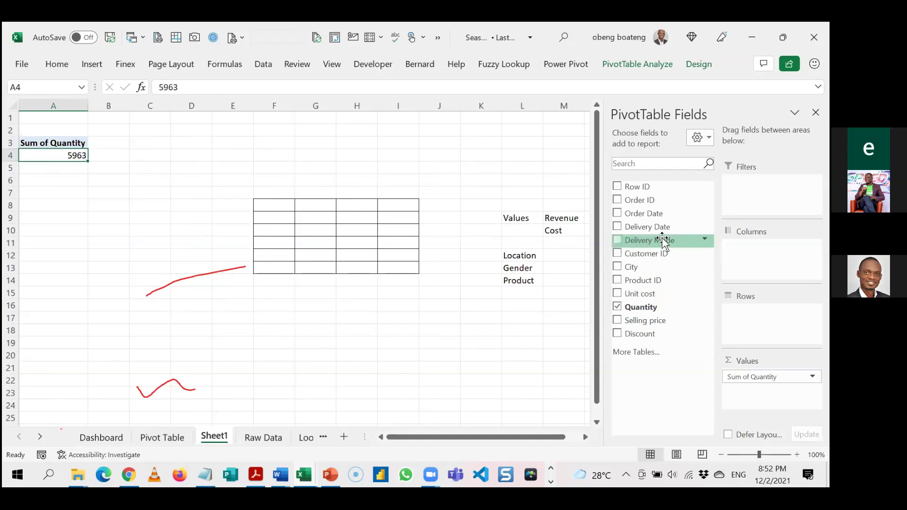
mouse_move(662, 239)
left_mouse_down()
mouse_move(682, 254)
mouse_move(663, 238)
left_mouse_up()
- Add Quantity to the list of values in M11, below Cost
left_click(541, 270)
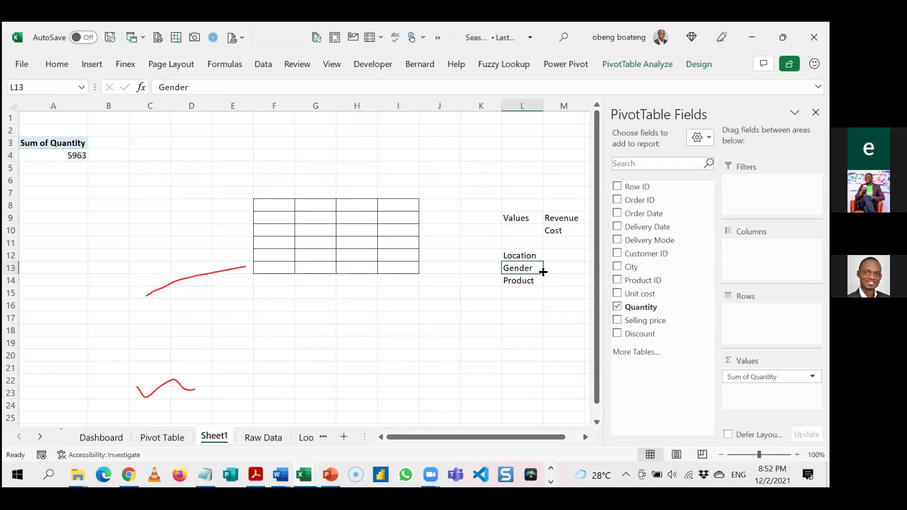
key("Right")
key("Up")
key("Up")
key("Up")
key("Up")
key("Down")
key("Down")
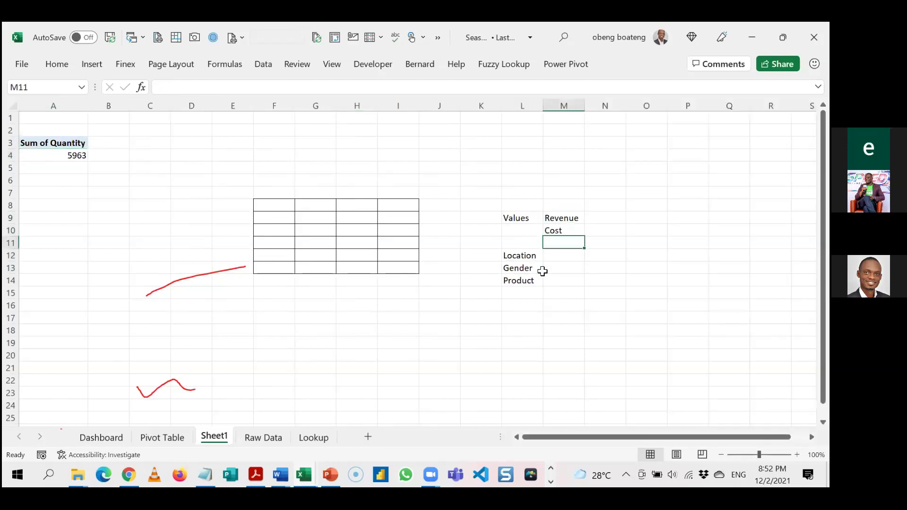
type("Quantity")
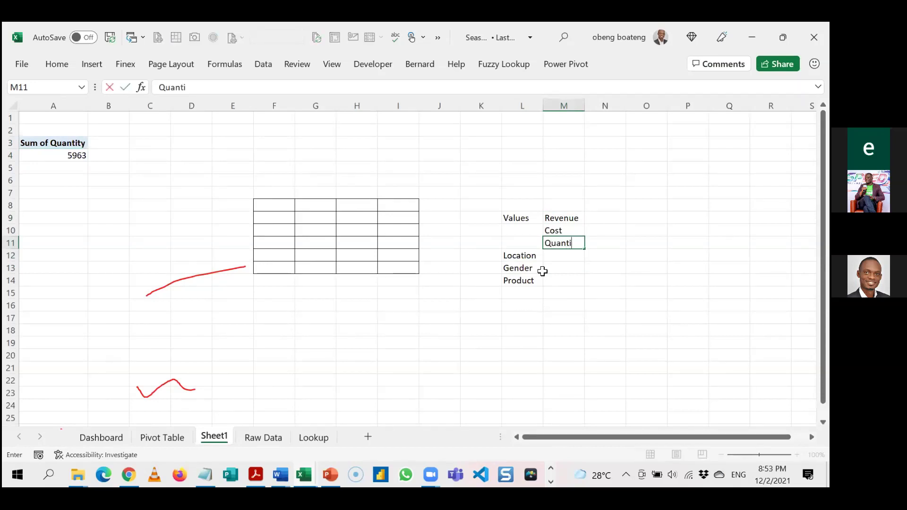
key("Return")
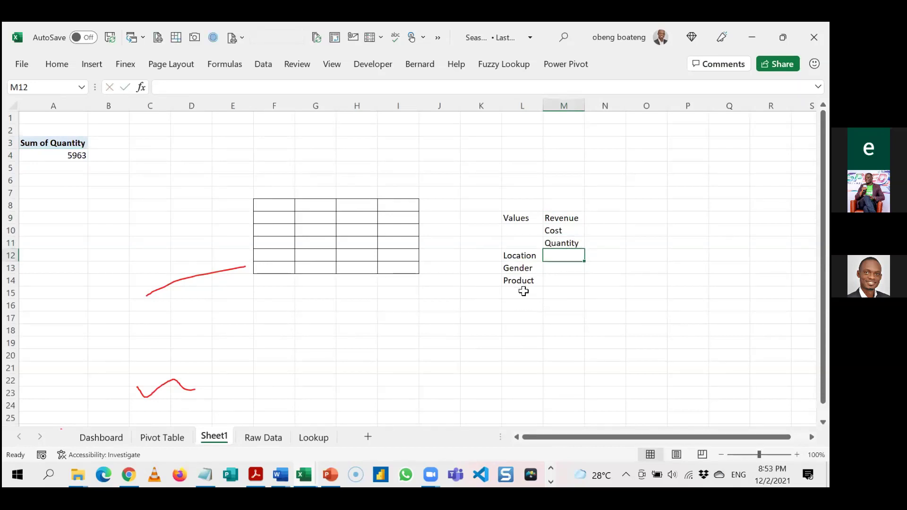
- Add Delivery Mode to the category labels in L15 and autofit the width of column L
left_click(522, 292)
type("Deli")
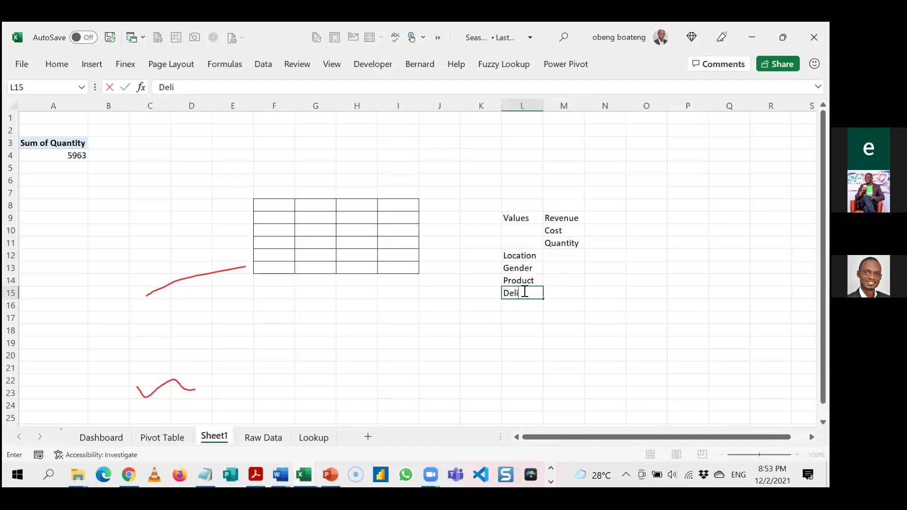
type("ervery Mode")
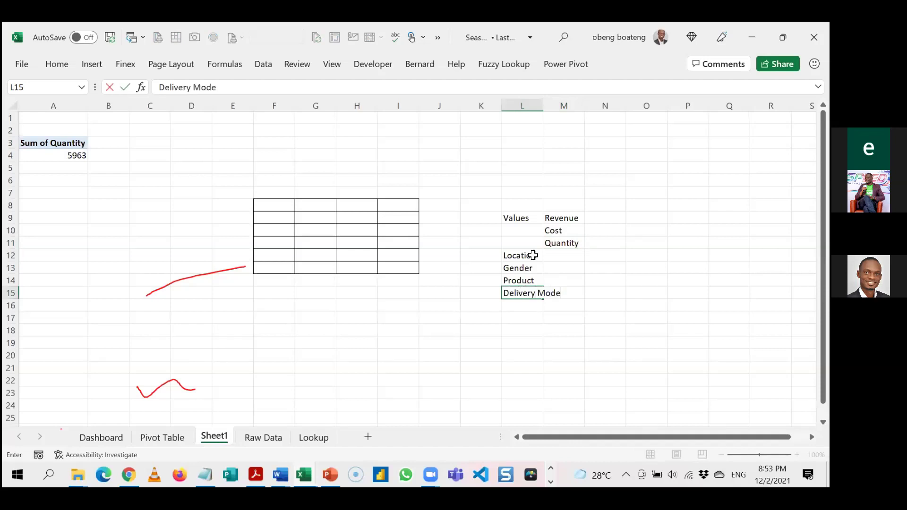
key("Return")
left_click_drag(543, 107, 543, 107)
double_click(543, 108)
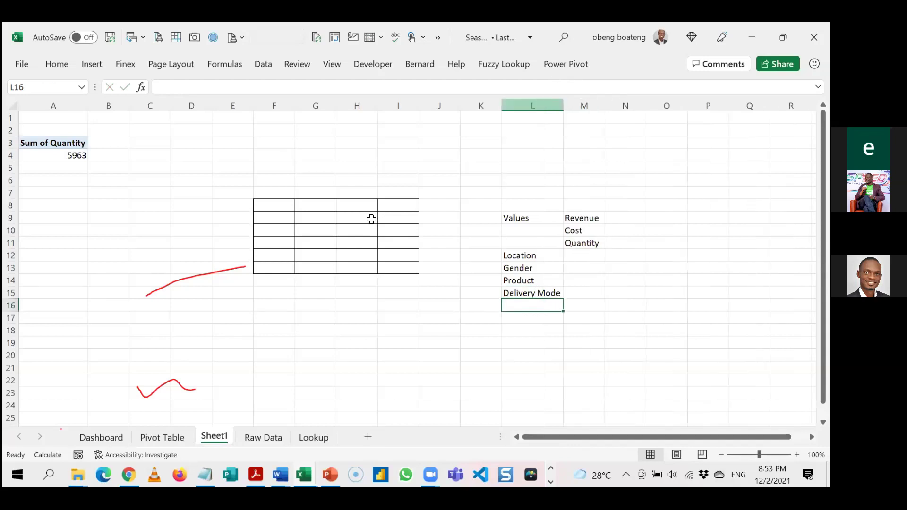
- Fill the report grid's header cells G8:I8 yellow and its row-label cells F9:F13 light blue
left_click_drag(330, 207, 401, 205)
left_click(58, 67)
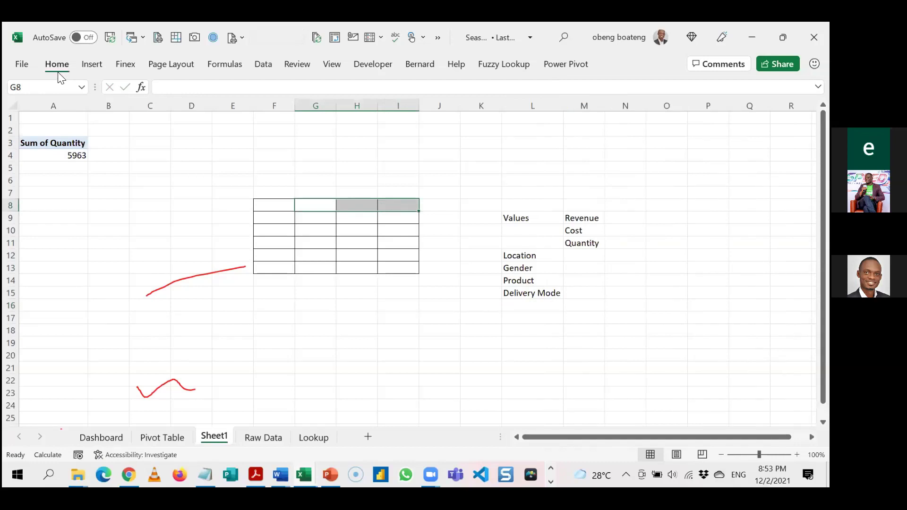
left_click(210, 112)
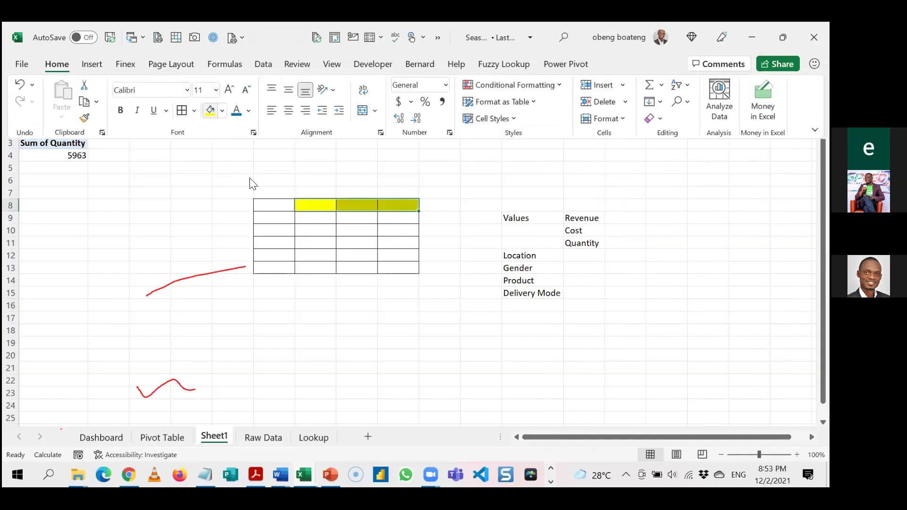
left_click_drag(265, 215, 273, 267)
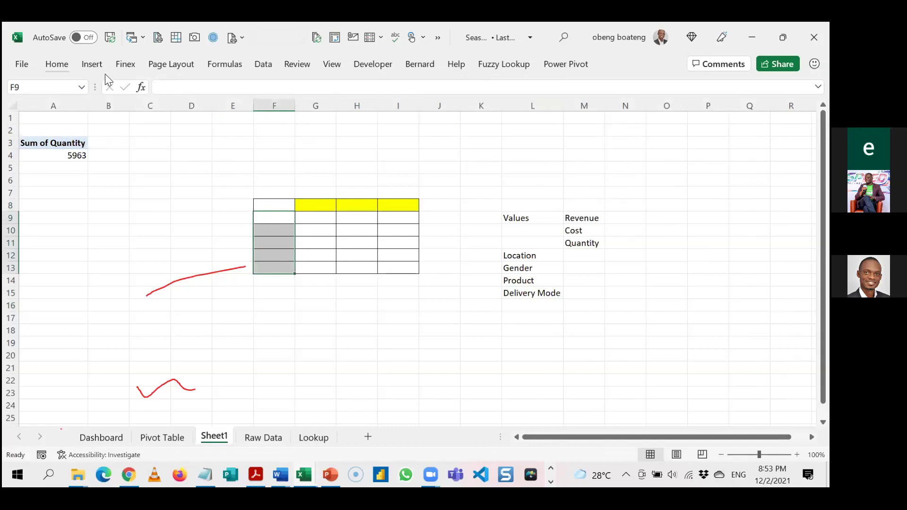
left_click(57, 64)
left_click(222, 112)
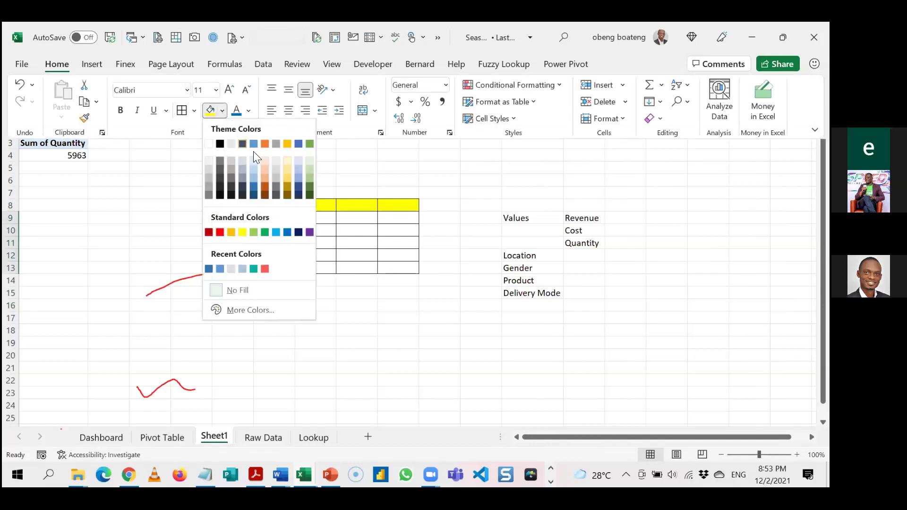
left_click(257, 164)
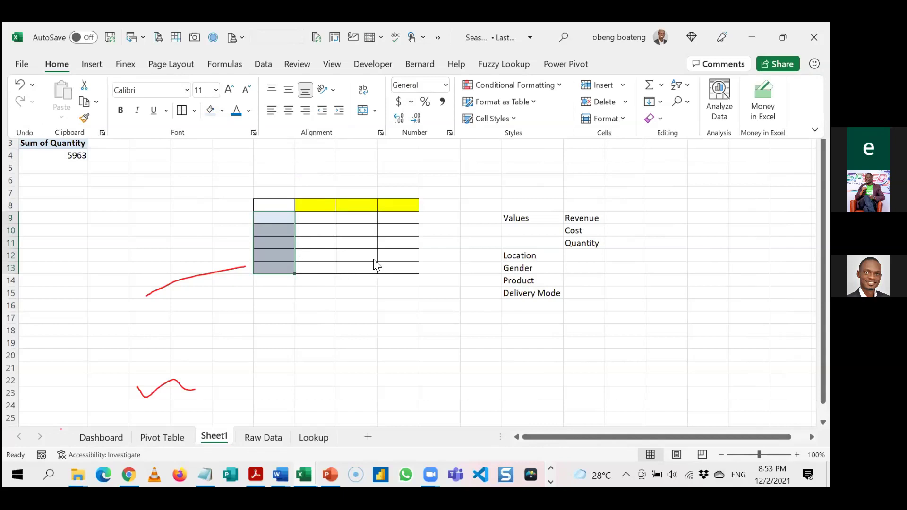
left_click(206, 374)
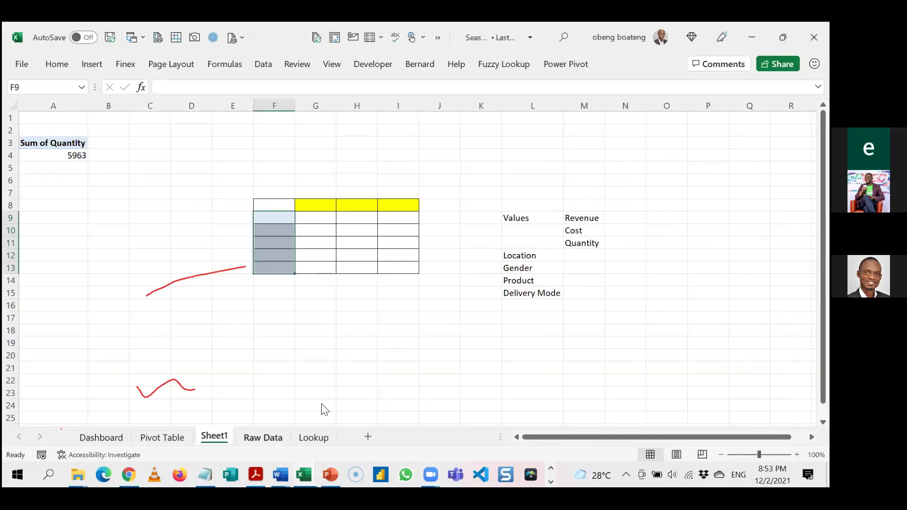
- Add the Delivery Mode field to the Rows area of the PivotTable on Sheet1
key("ctrl+Page_Down")
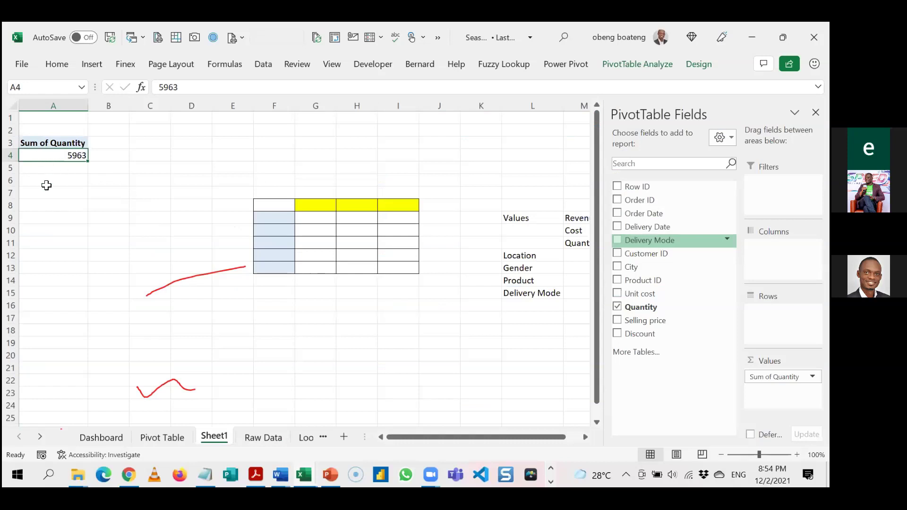
key("ctrl+z")
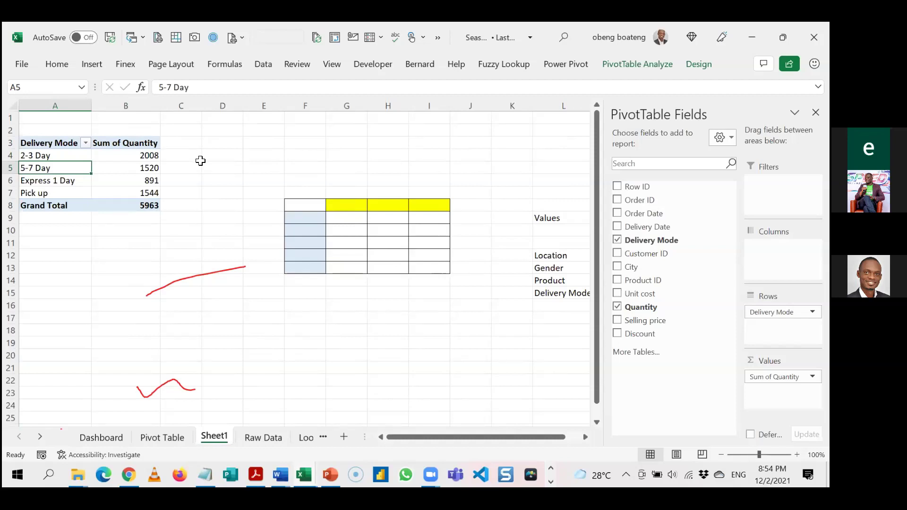
- Review the Dashboard sheet and the single-value Revenue, Cost, Profit and Profit Margin PivotTables on the Pivot Table sheet
left_click(119, 440)
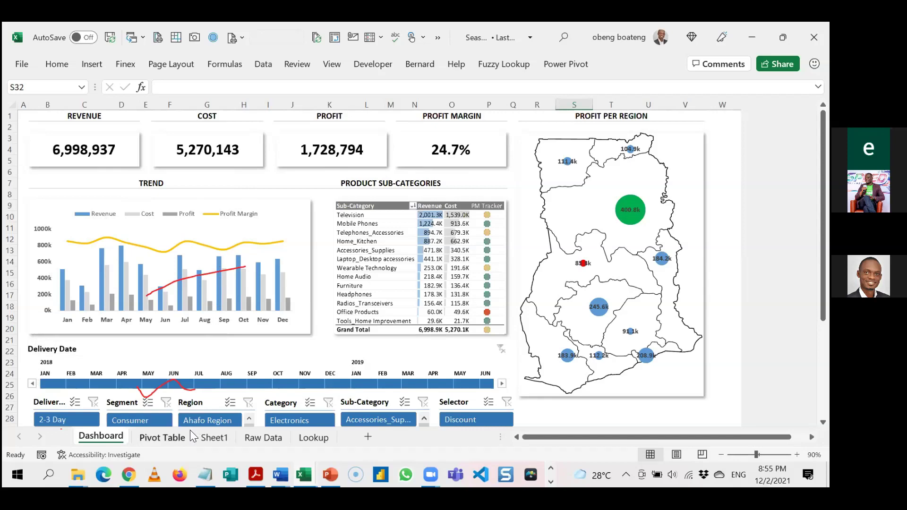
key("ctrl+Page_Down")
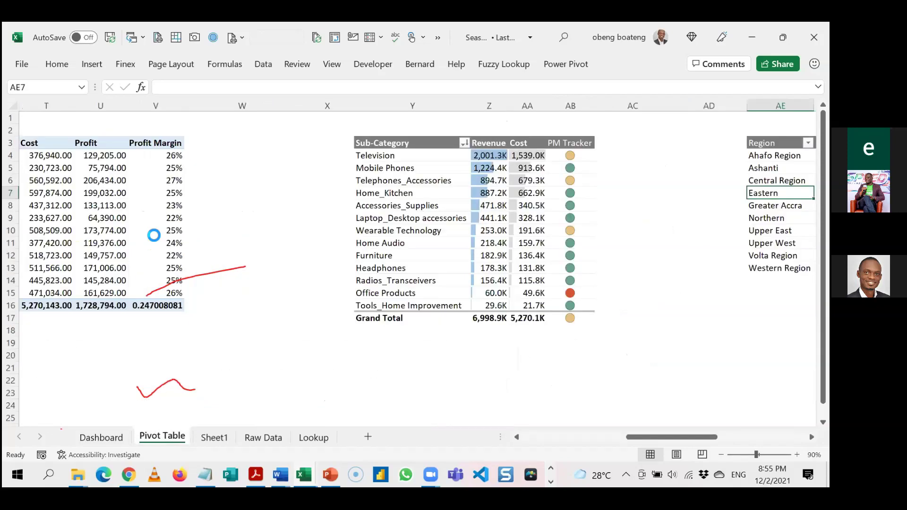
left_click(154, 234)
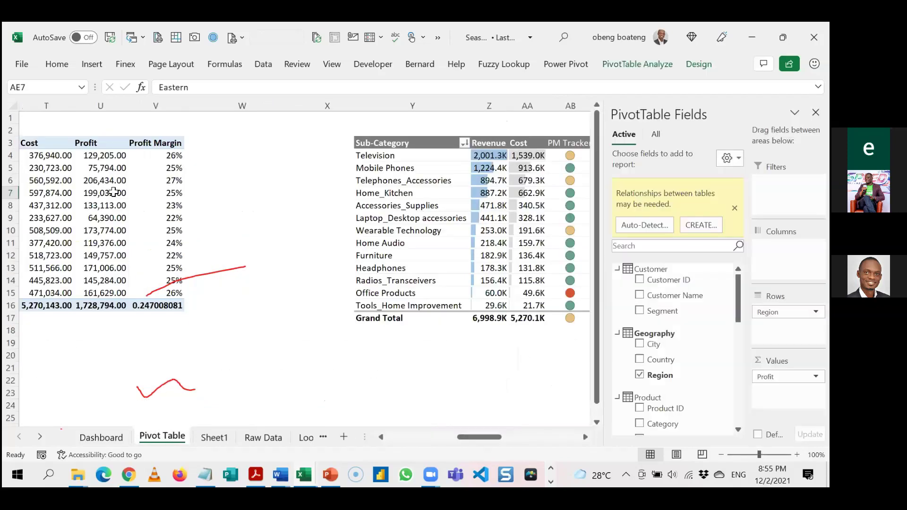
key("Home")
left_click(66, 156)
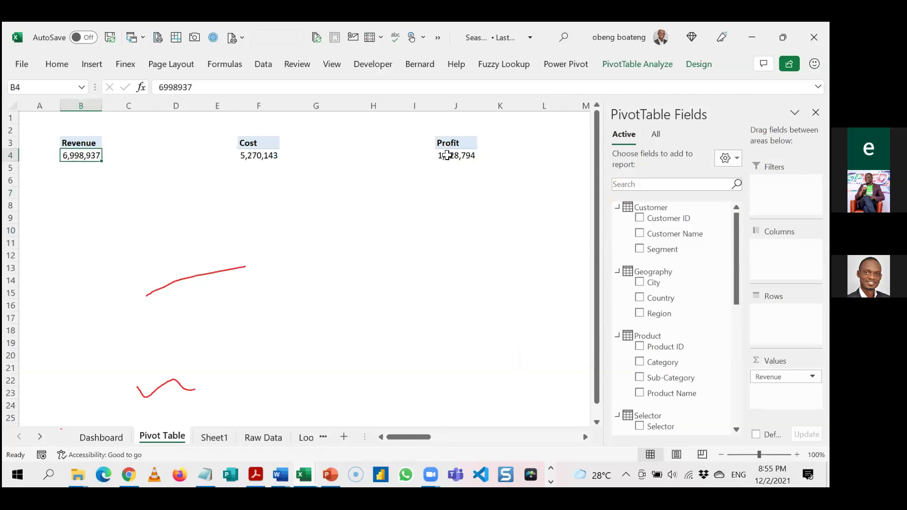
key("ctrl+Right")
key("ctrl+Right")
key("ctrl+Right")
key("ctrl+Right")
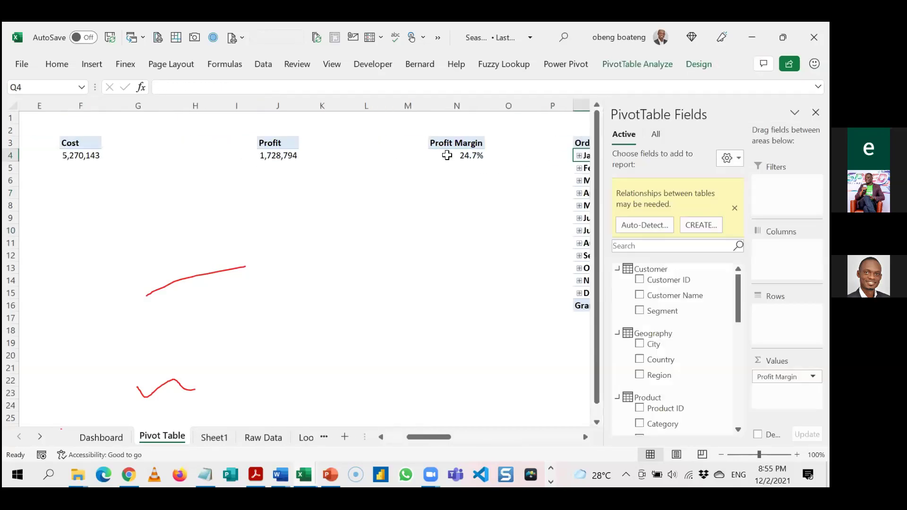
- Examine the monthly Order Date and Sub-Category PivotTables and return to the Dashboard sheet they feed
key("Right")
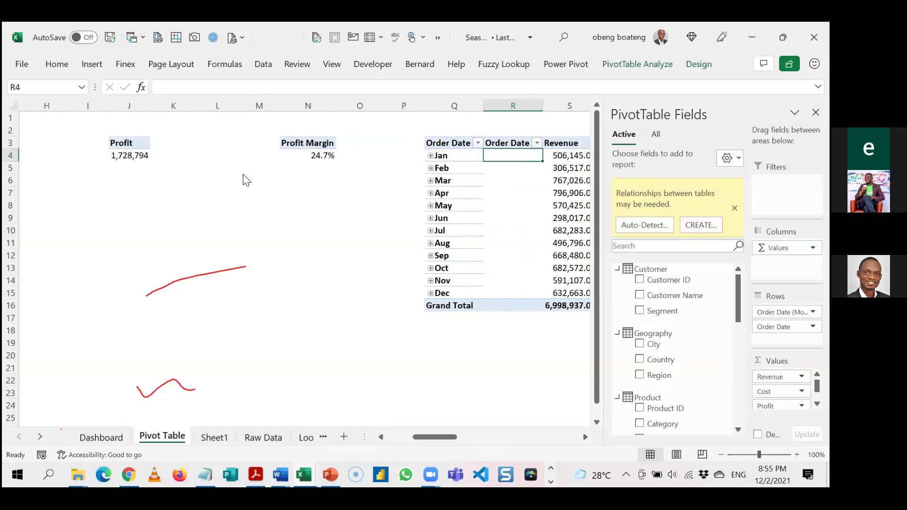
key("Right")
key("Right")
key("Right")
key("Right")
key("Right")
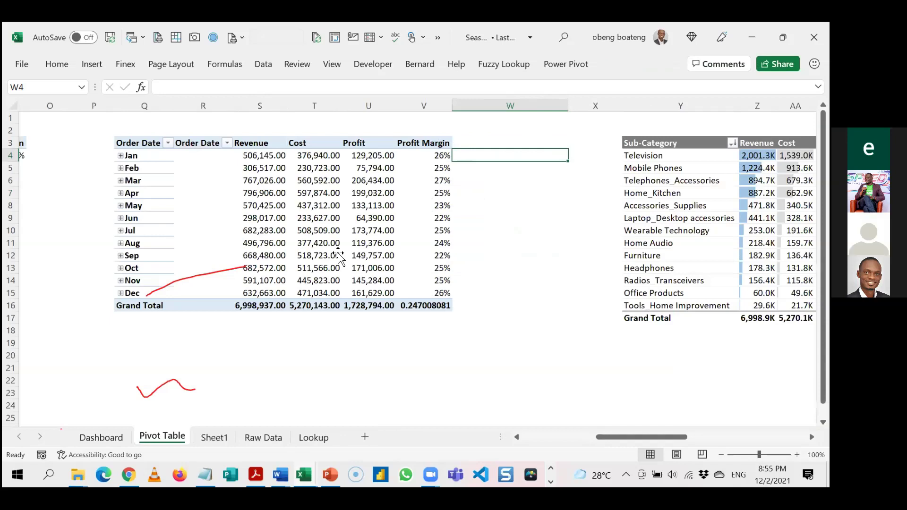
key("Right")
key("Right")
key("Right")
key("Right")
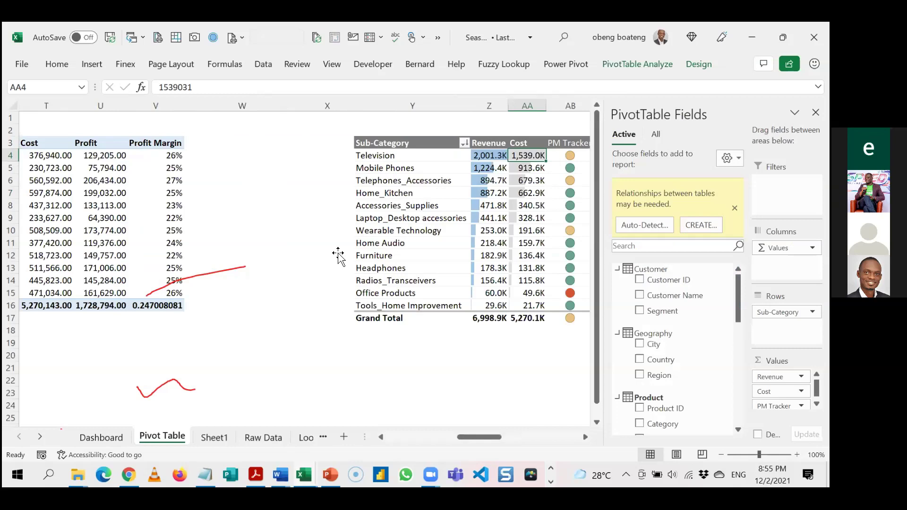
key("ctrl+Page_Up")
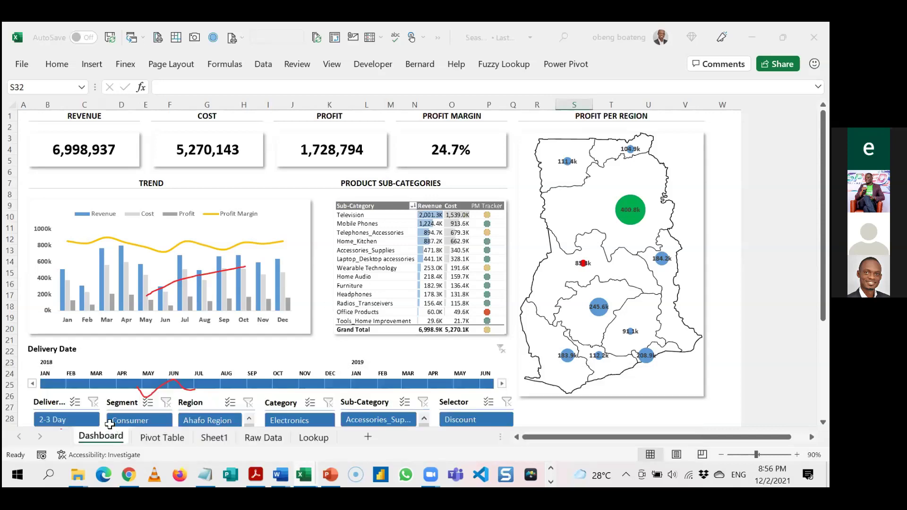
- Switch to the Finex workbook and view its Dashboard and Dark Mode sheets, collapsing the ribbon for more room
key("alt+Tab")
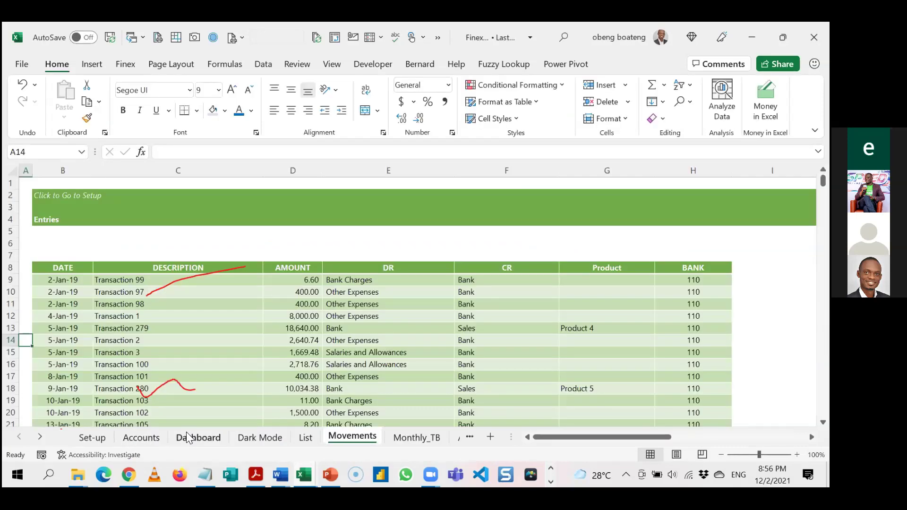
left_click(194, 437)
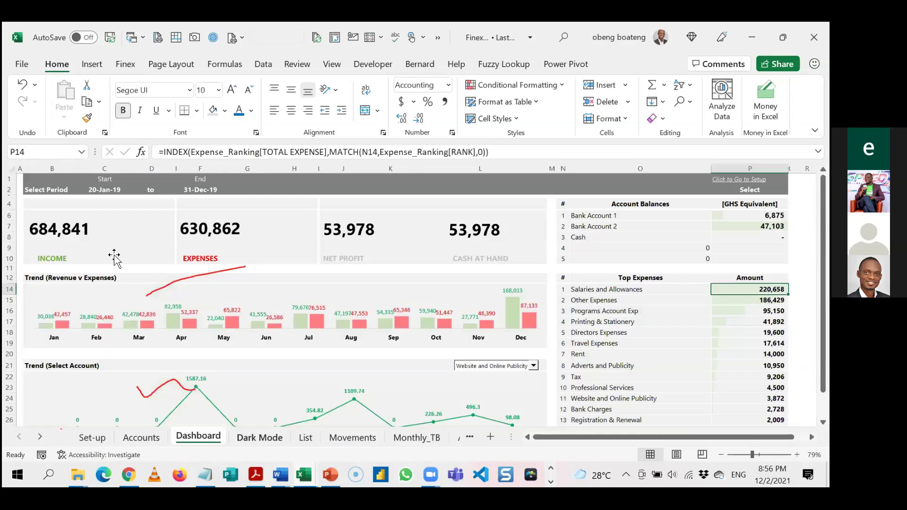
key("ctrl+Page_Down")
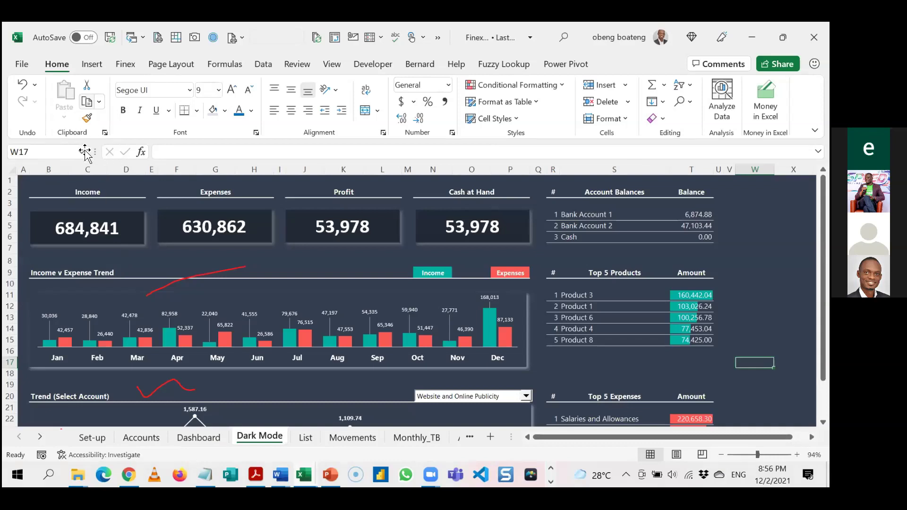
key("ctrl+F1")
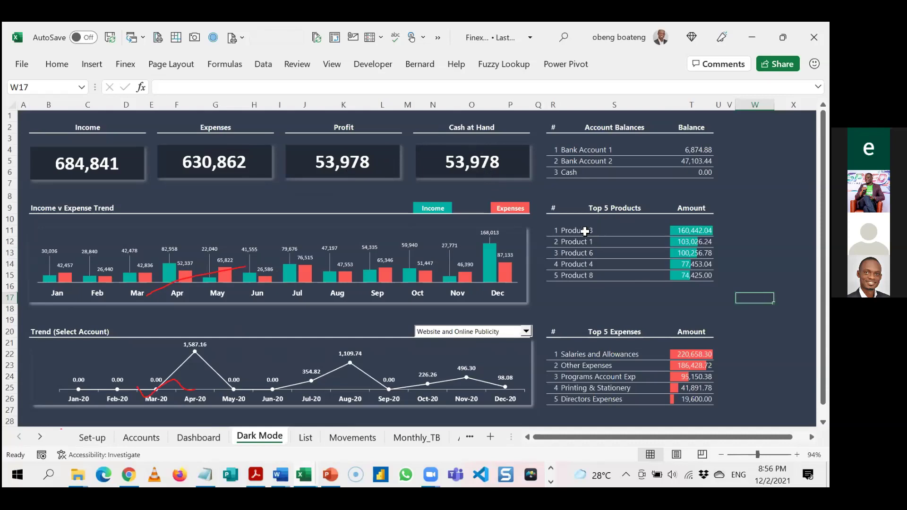
- Inspect the formula behind the second Top 5 Products entry and the account choices for the Trend (Select Account) chart
left_click(628, 240)
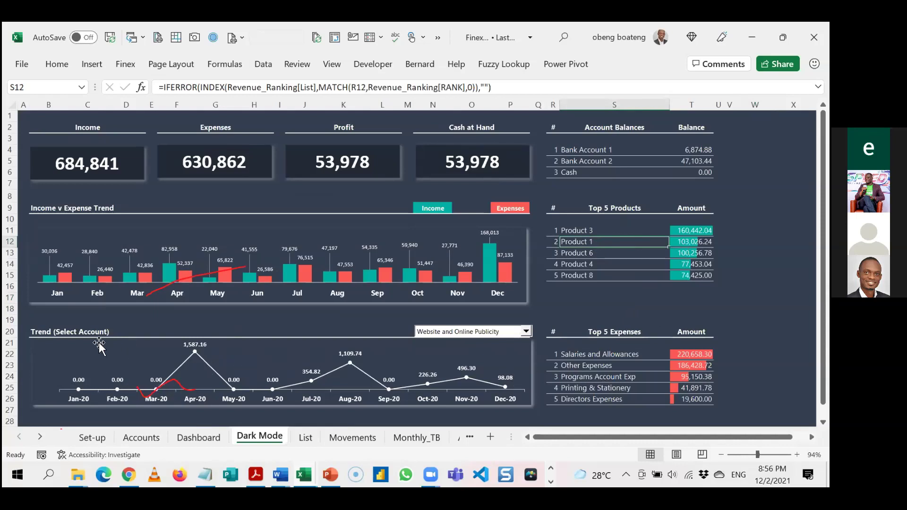
left_click(525, 331)
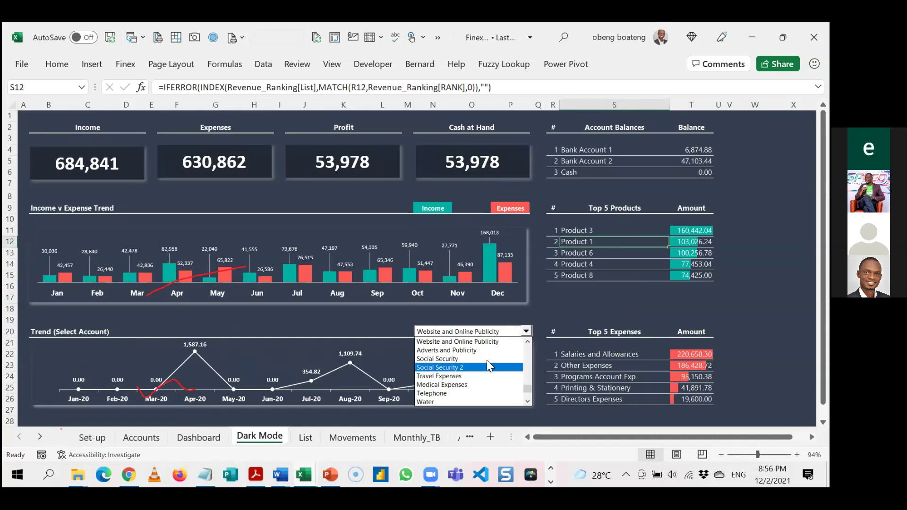
key("Up")
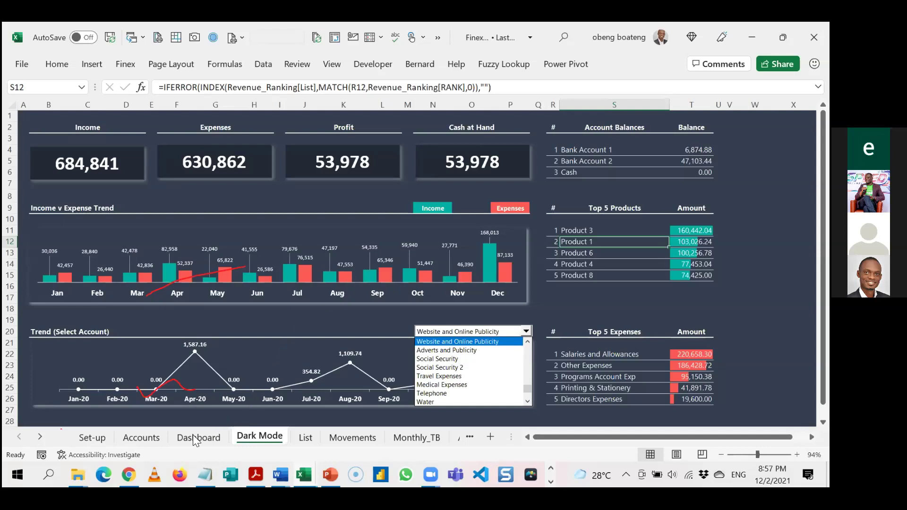
- Look at the source entries on the Movements sheet and return to the Dark Mode dashboard
left_click(347, 435)
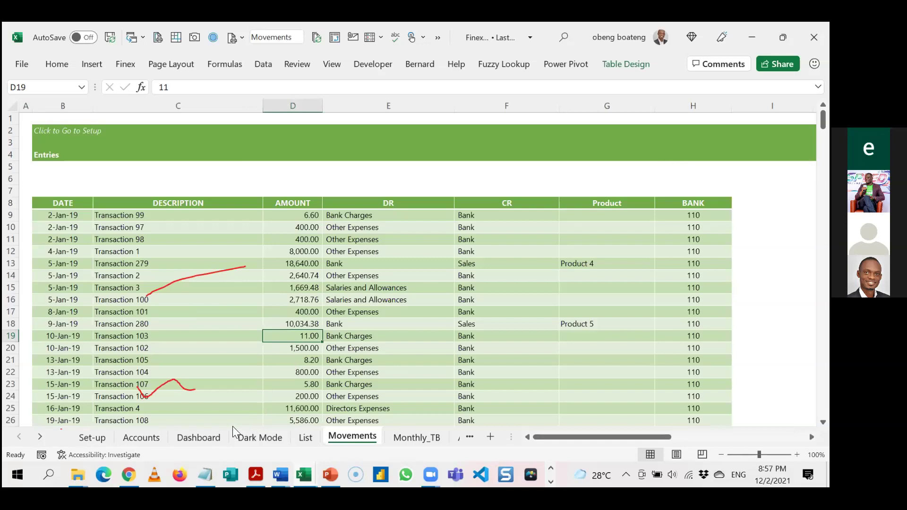
left_click(202, 438)
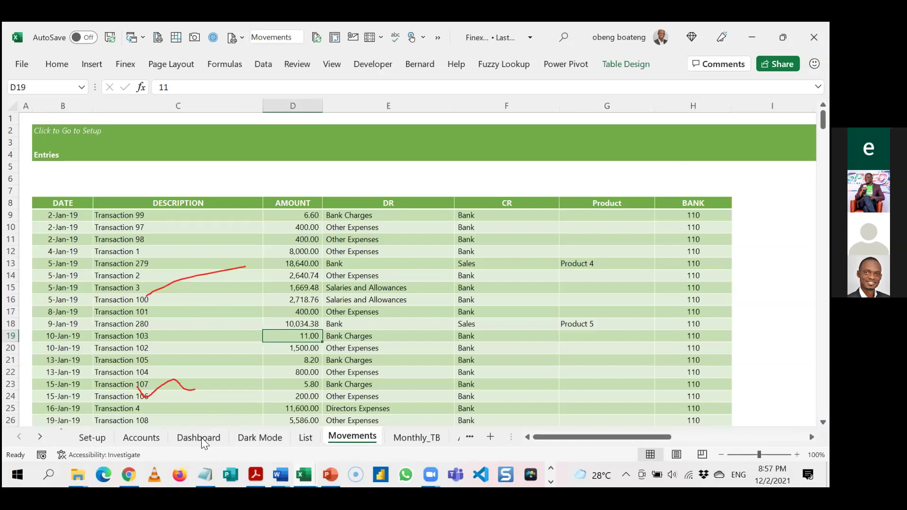
left_click(259, 438)
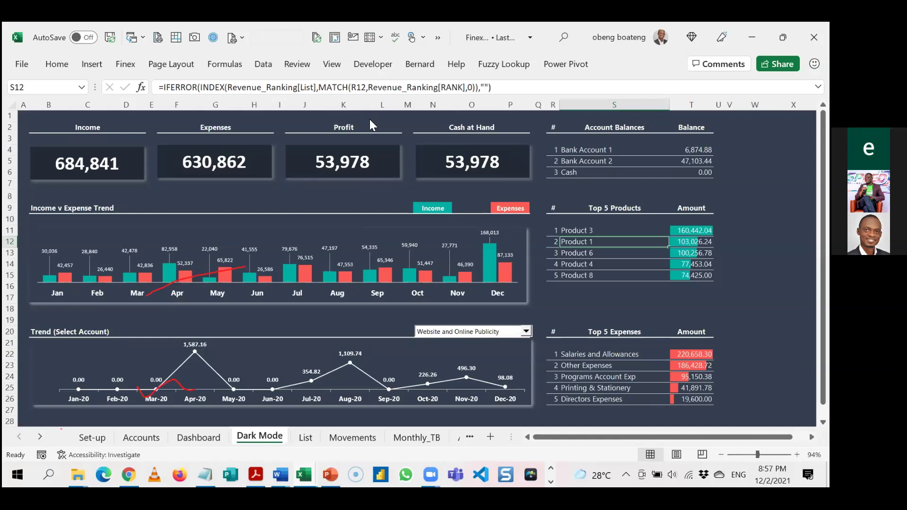
left_click(365, 77)
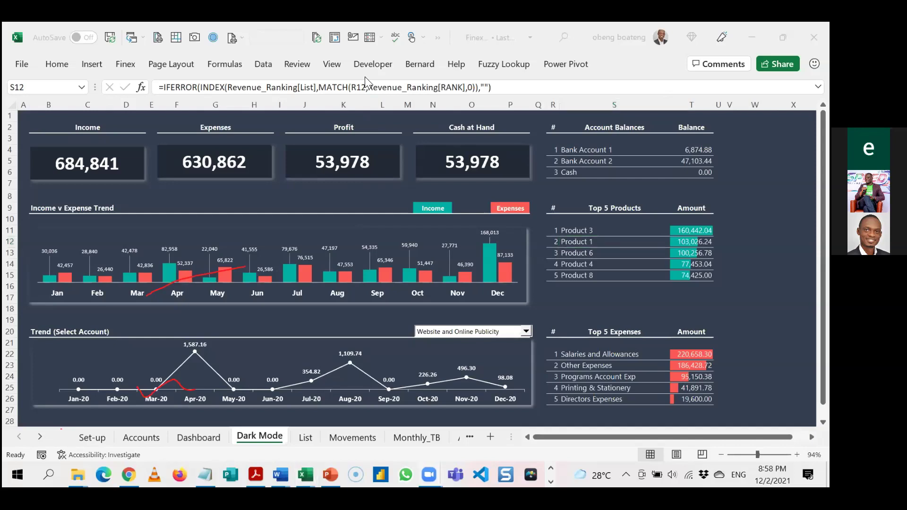
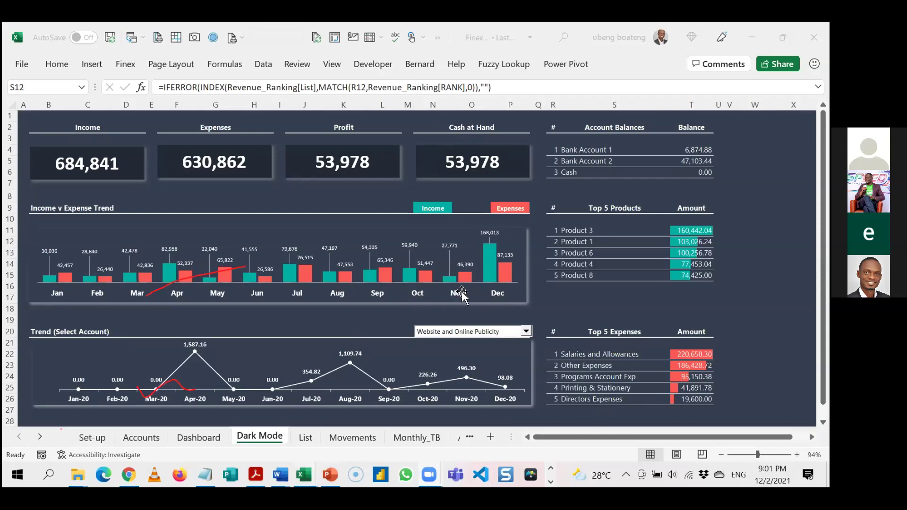
- Switch to the Book3 workbook and undo the recent edits on Sheet1 back to before the Quantity and Revenue columns were added
left_click(304, 475)
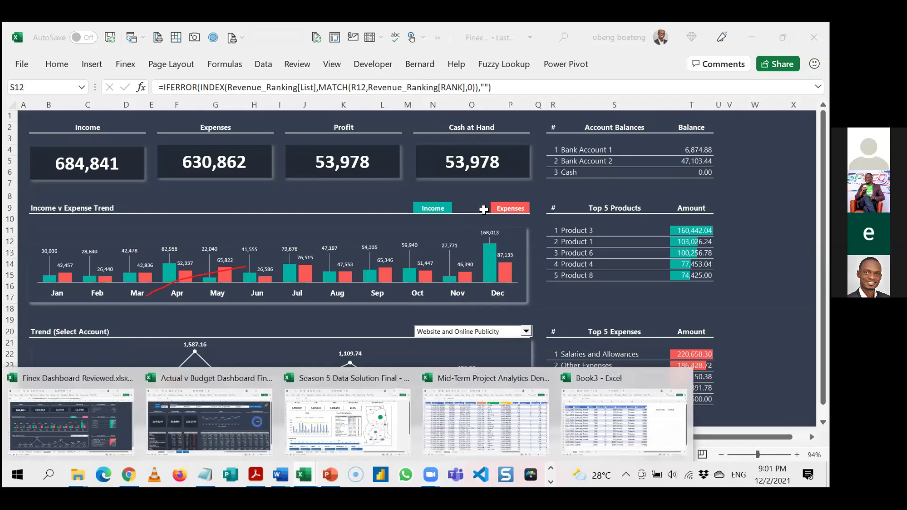
left_click(623, 422)
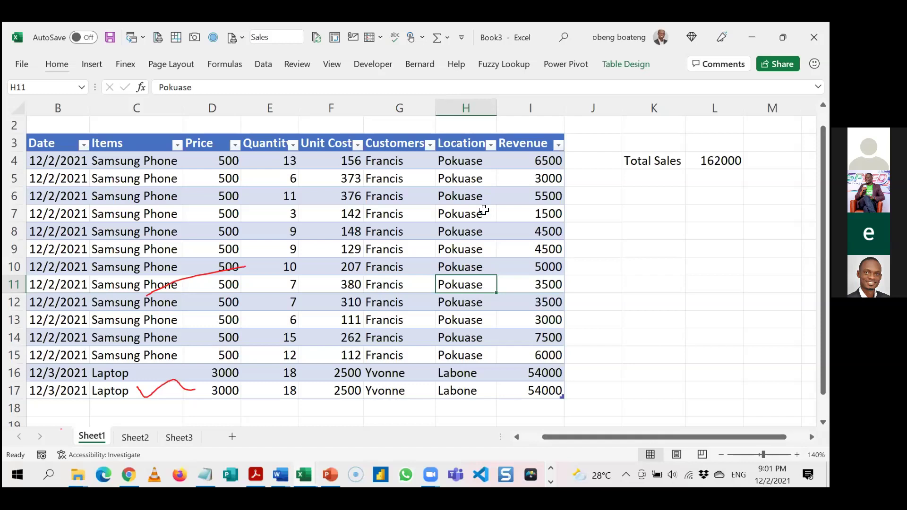
key("ctrl+z")
key("ctrl+z")
key("ctrl+z")
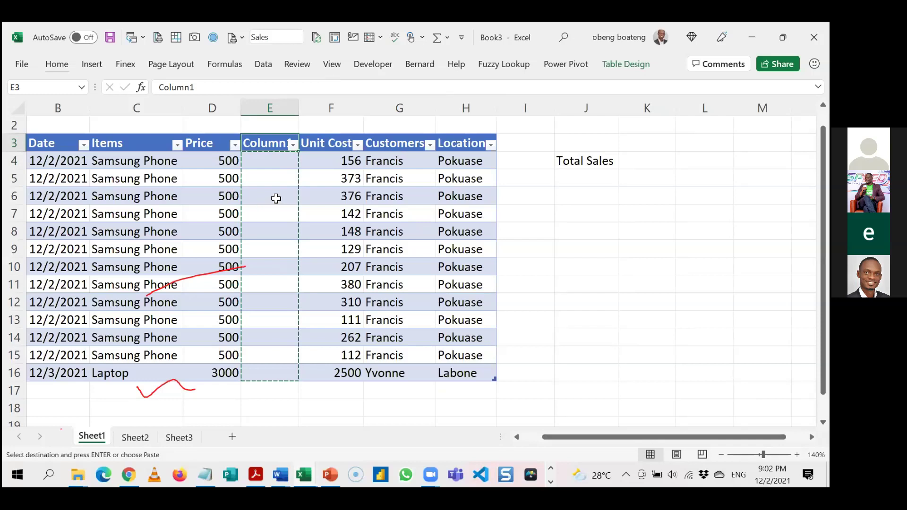
key("ctrl+z")
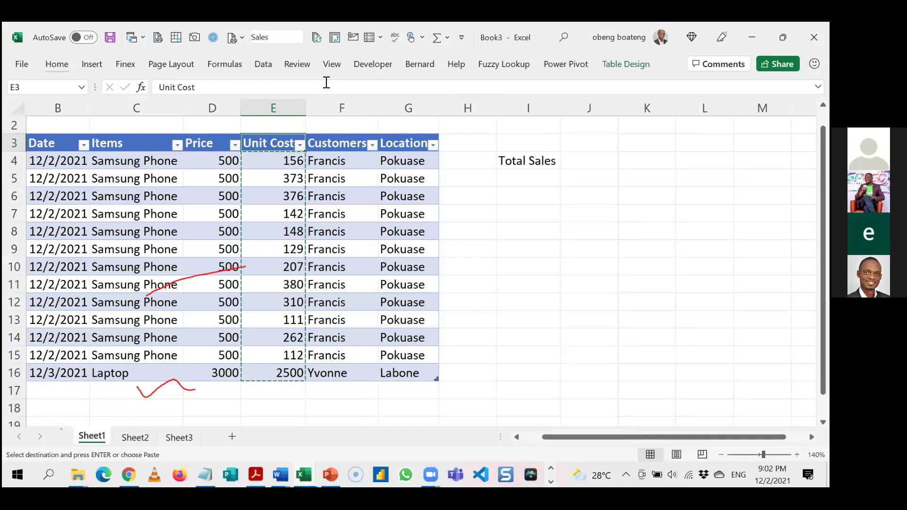
left_click(278, 197)
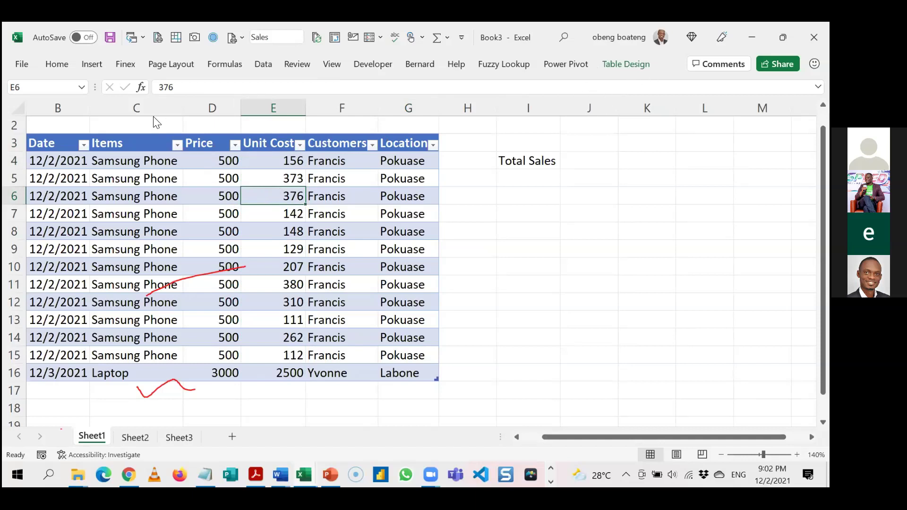
- Convert the Sales table on Sheet1 to a normal range
left_click(394, 283)
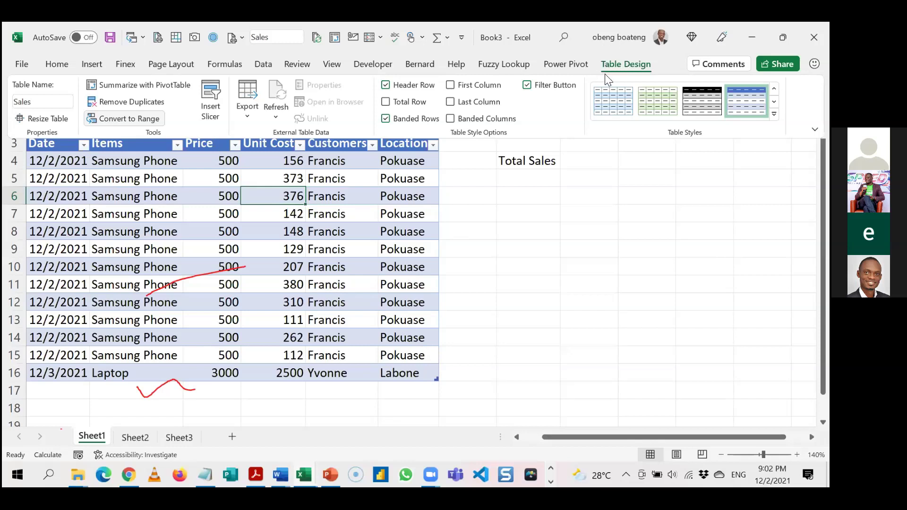
left_click(399, 279)
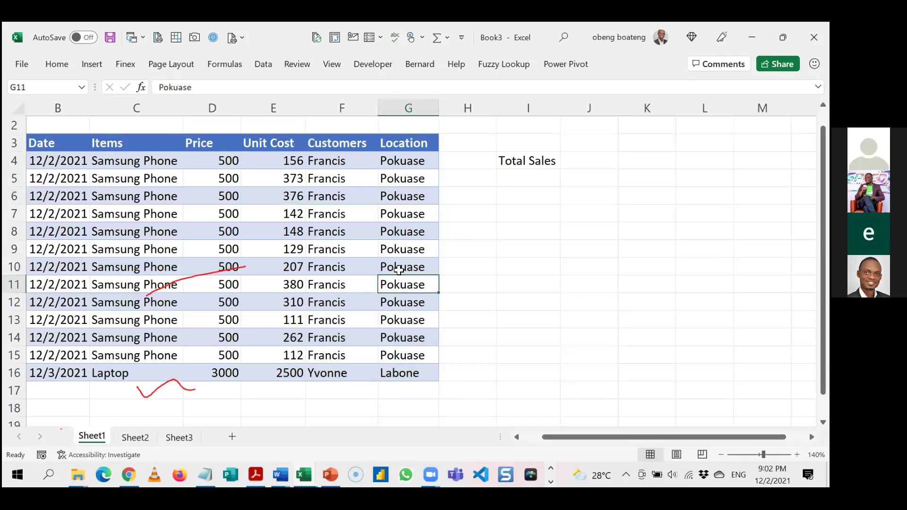
left_click(392, 243)
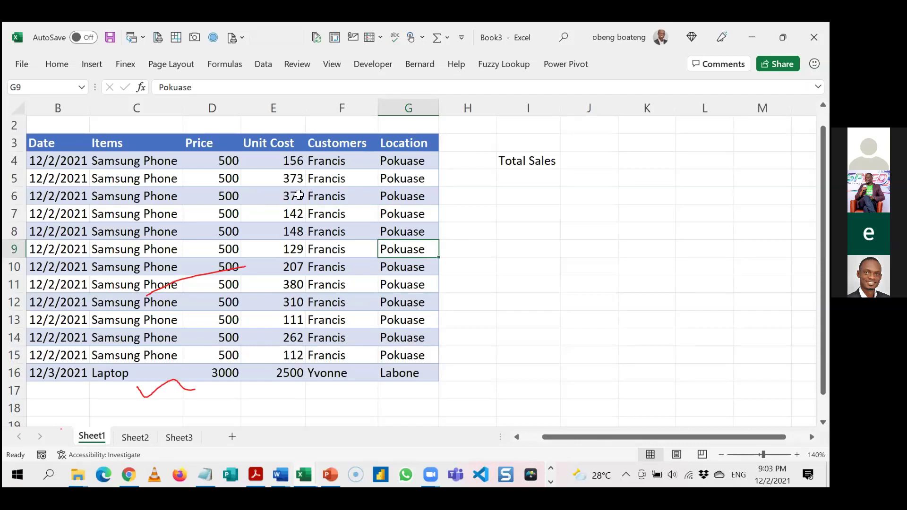
left_click(264, 226)
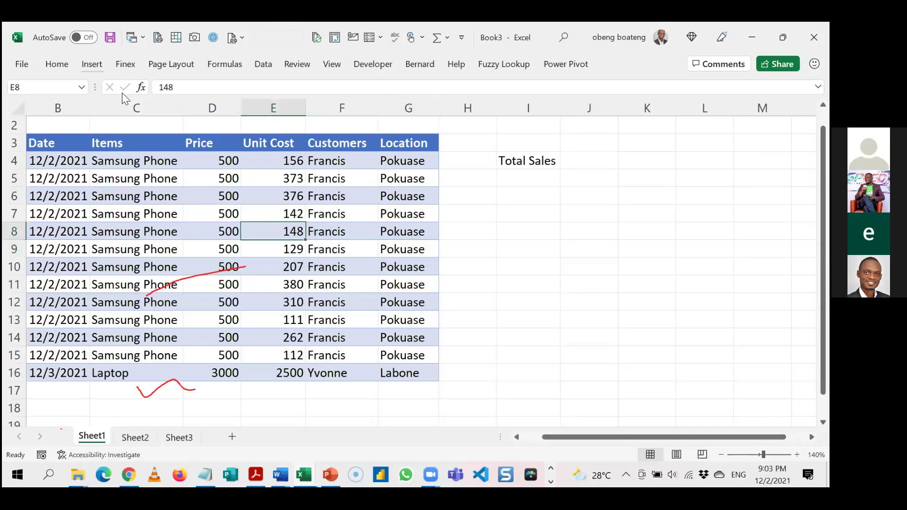
left_click(92, 64)
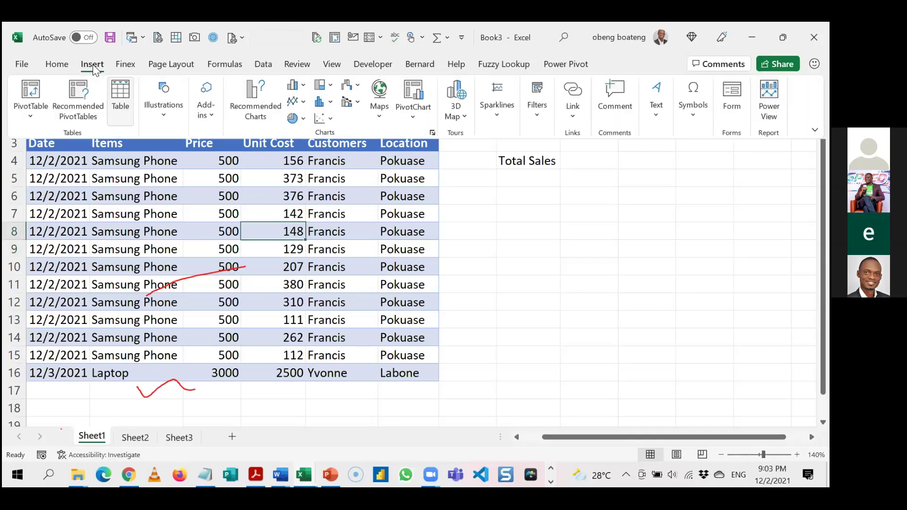
left_click(194, 211)
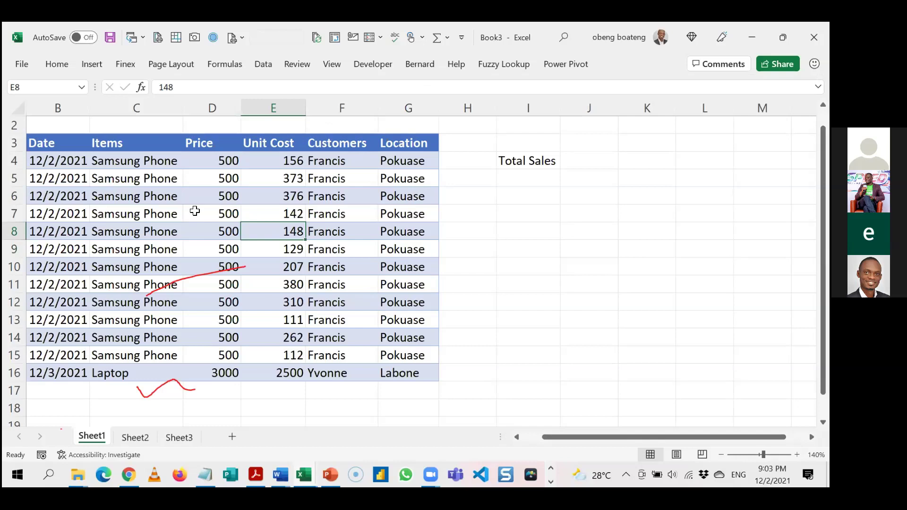
left_click(194, 211)
key("ctrl+t")
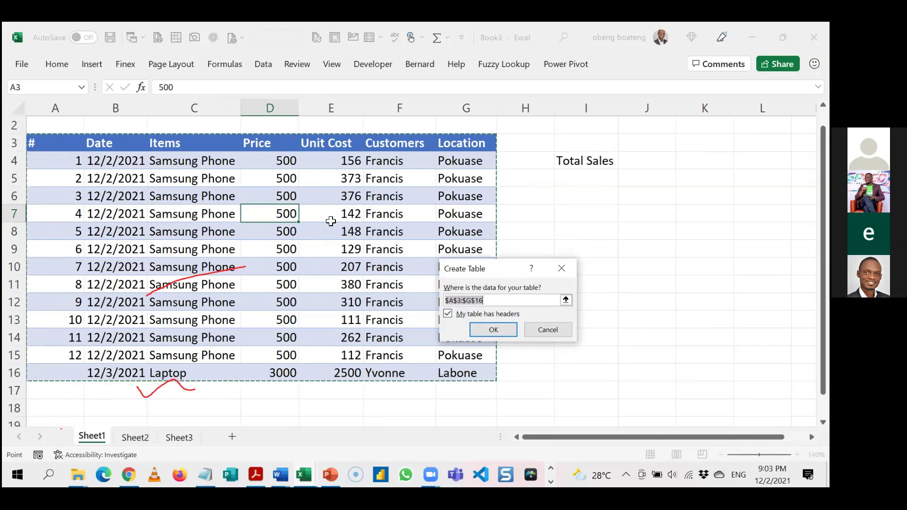
left_click(535, 329)
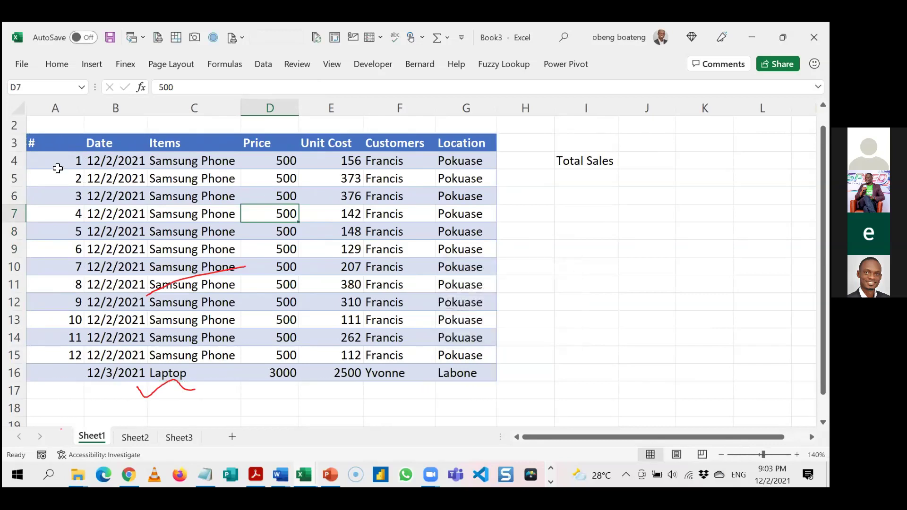
- Enter the title "Sales Data" in cell A2, directly above the header row of the data
left_click(54, 130)
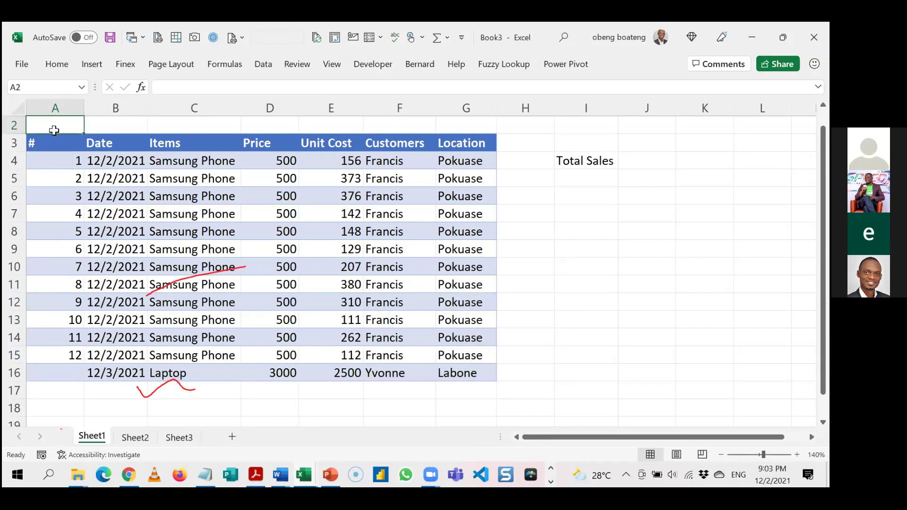
type("sdfdfdfdf")
key("Escape")
type("Sales Dat")
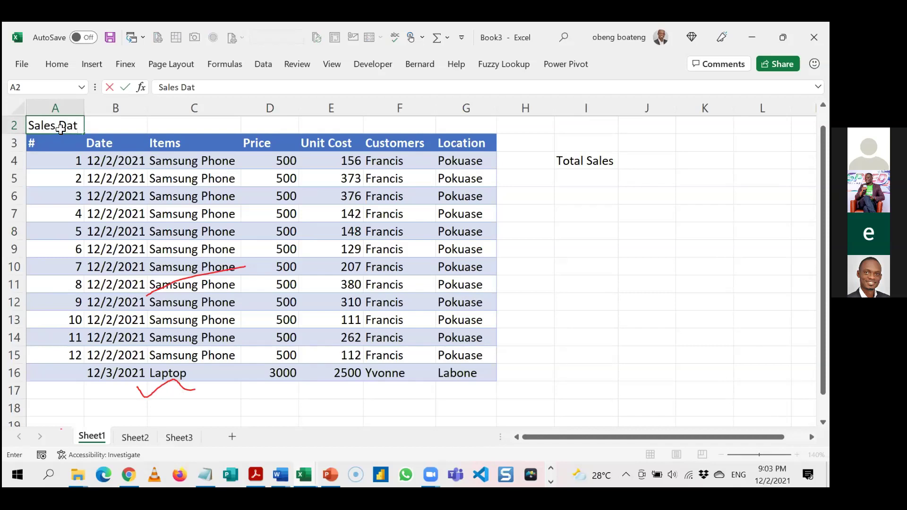
left_click(78, 127)
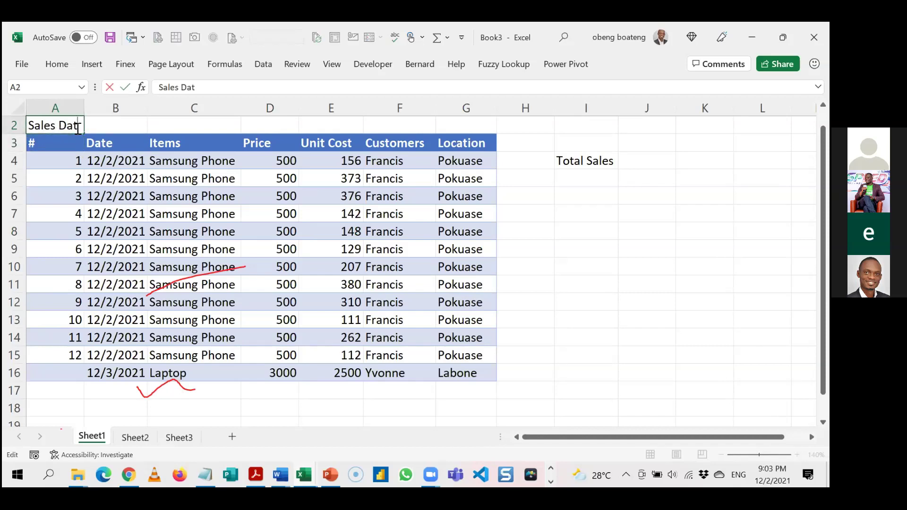
type("a")
left_click(59, 160)
left_click(36, 143)
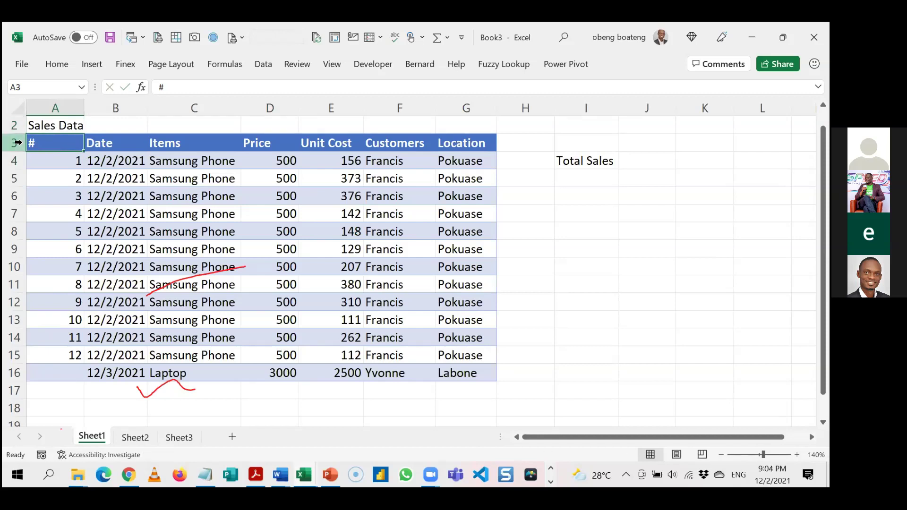
- Insert a blank sheet row between the Sales Data title and the header row
left_click(47, 129)
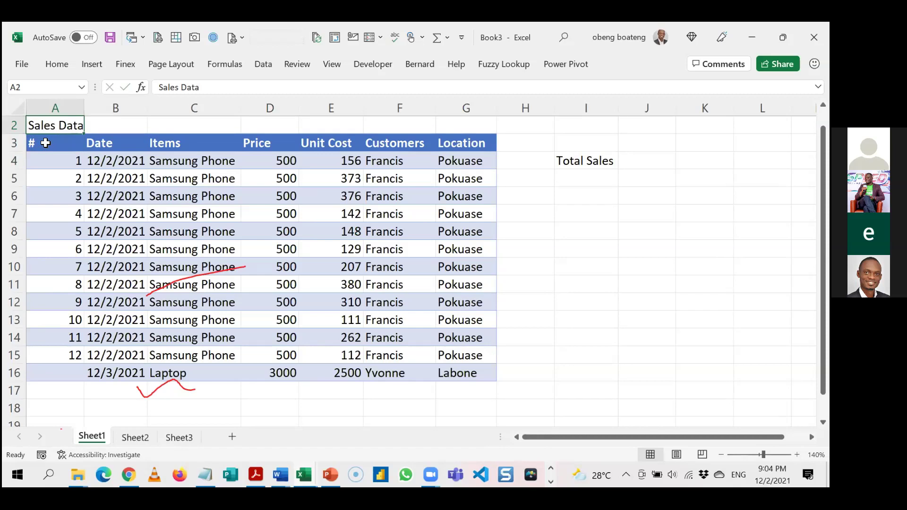
left_click(45, 143)
key("alt+h")
key("i")
key("r")
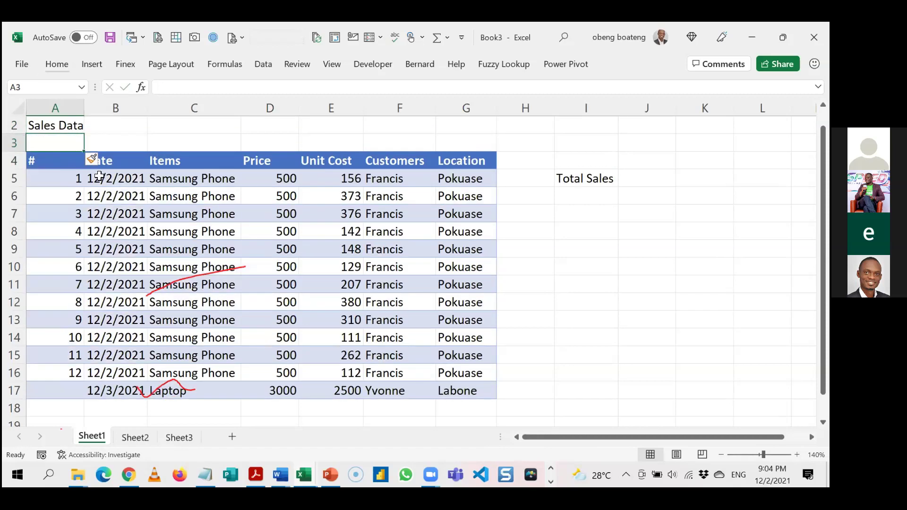
- Create a table with headers from the data range A4:G17
left_click_drag(43, 157, 442, 395)
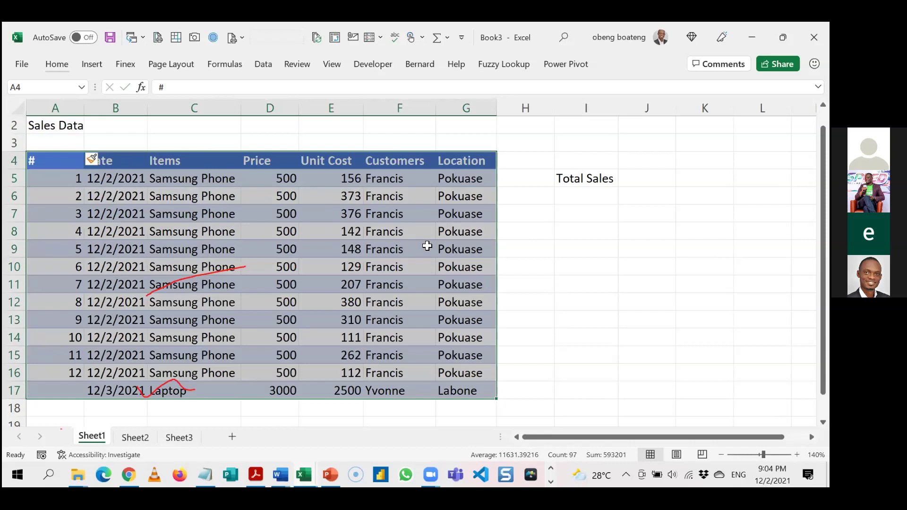
left_click(375, 245)
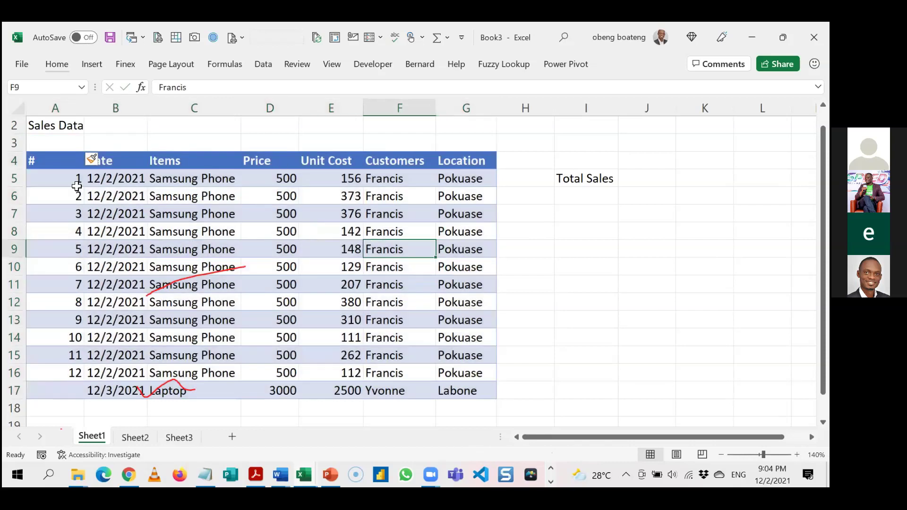
left_click(311, 244)
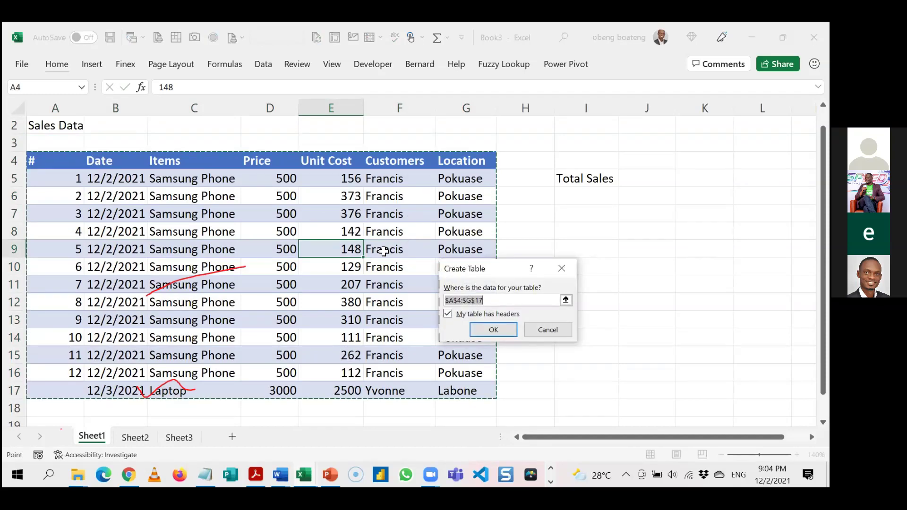
key("Return")
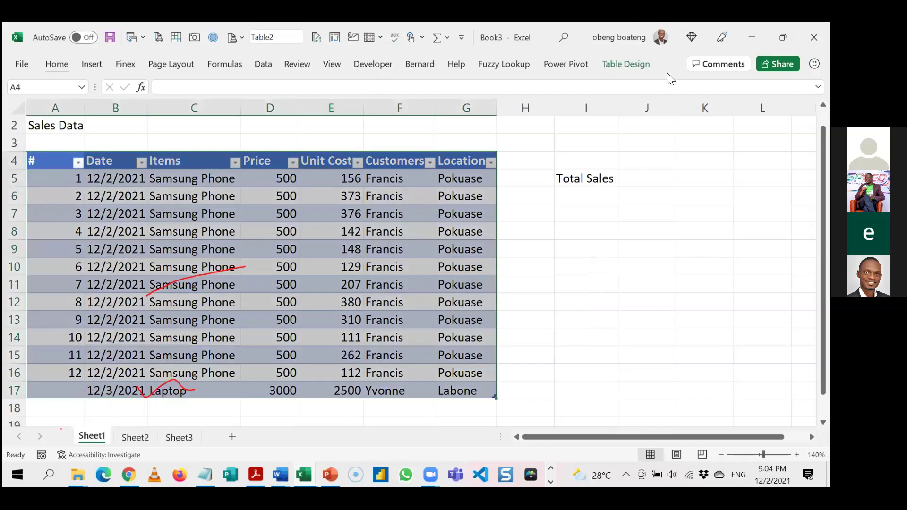
- Rename the new table as Sales
left_click(399, 267)
left_click(626, 64)
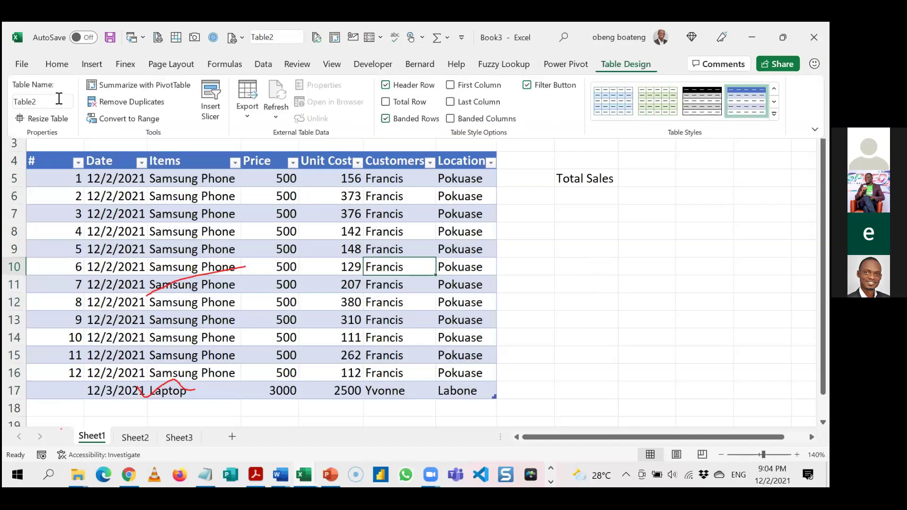
left_click(59, 99)
type("Sales")
key("Return")
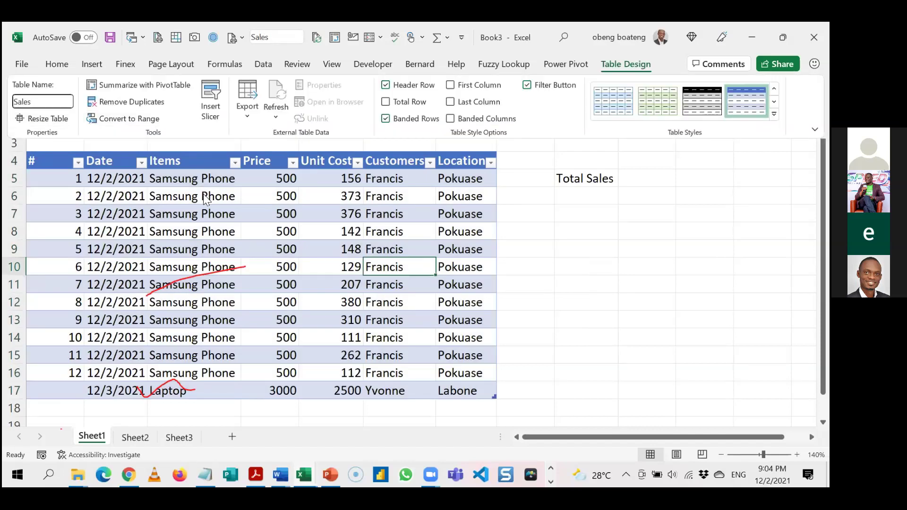
left_click(220, 208)
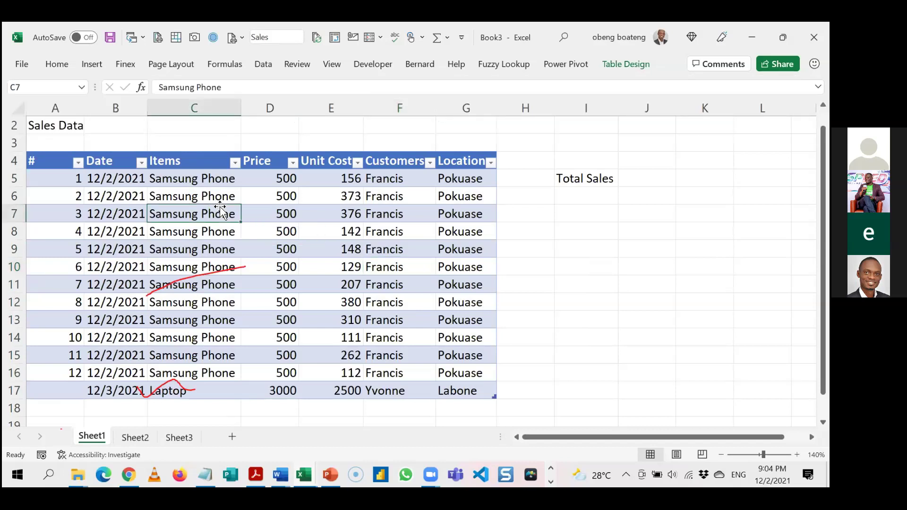
left_click(466, 231)
left_click(636, 64)
left_click(638, 235)
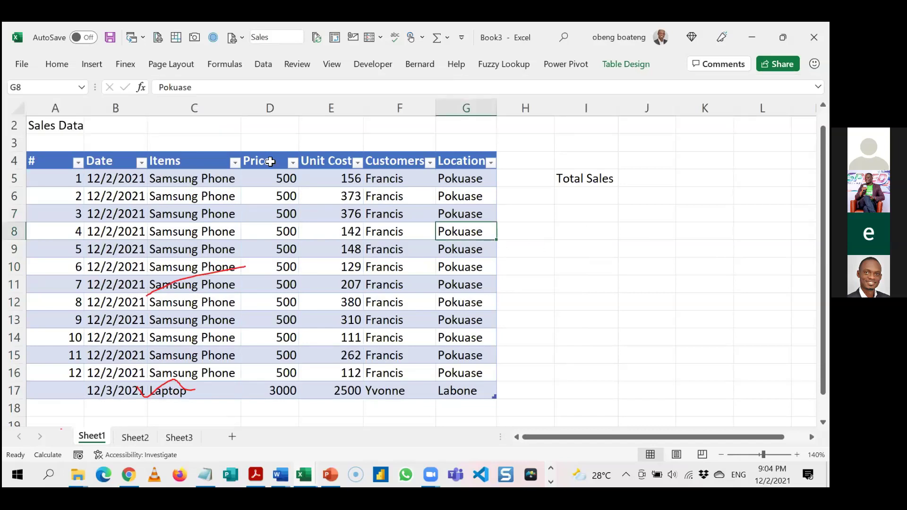
- Insert a PivotTable based on the Sales table on a new worksheet
left_click(396, 249)
left_click(98, 64)
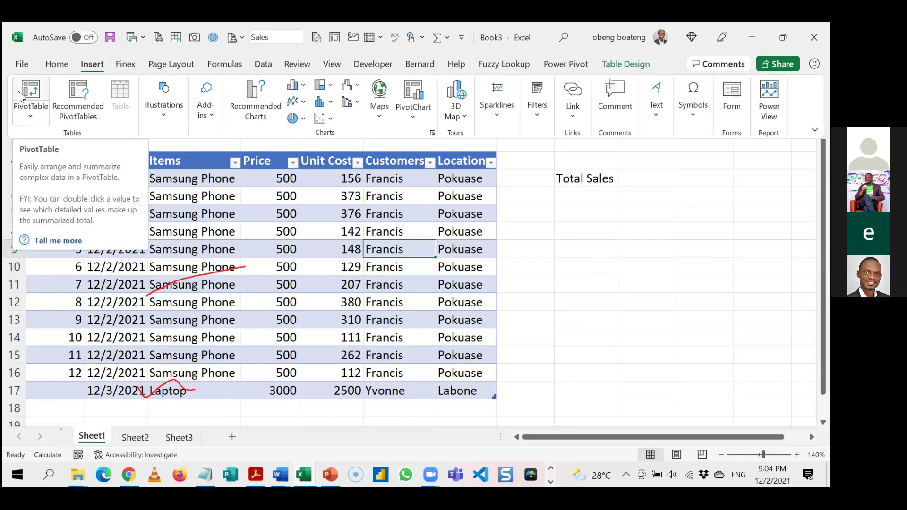
left_click(29, 92)
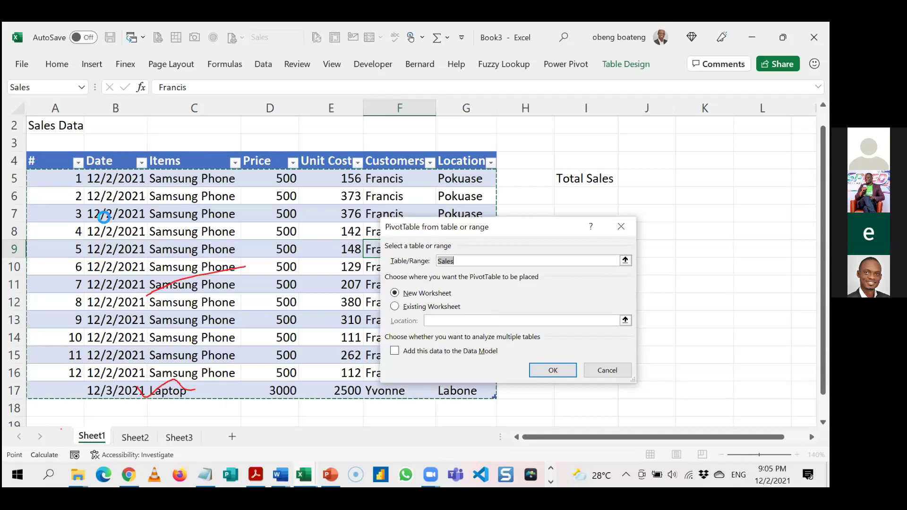
key("Return")
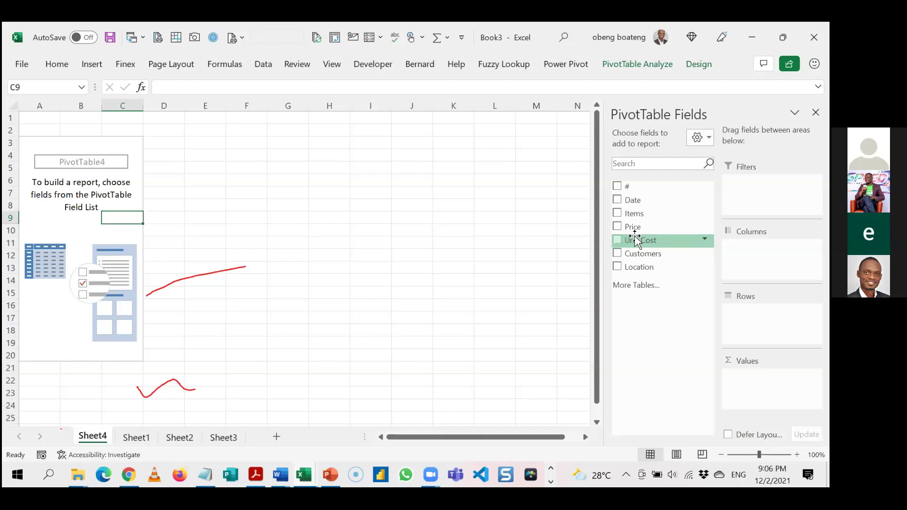
- Build the PivotTable with the sum of Unit Cost as values and Location as the row field
left_click(616, 241)
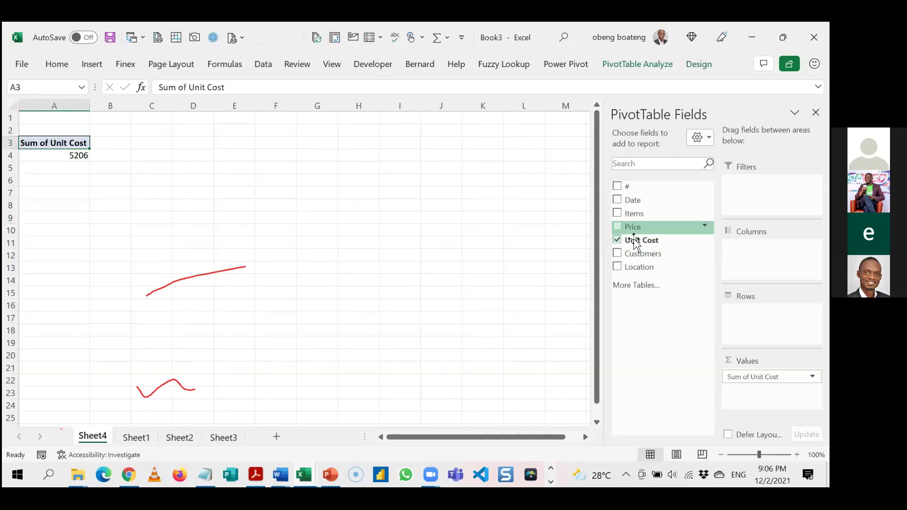
left_click(617, 240)
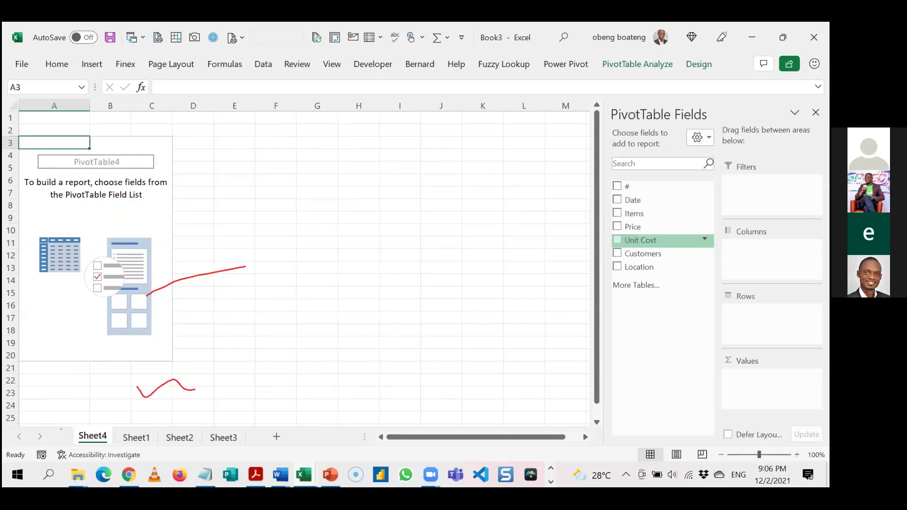
left_click(618, 241)
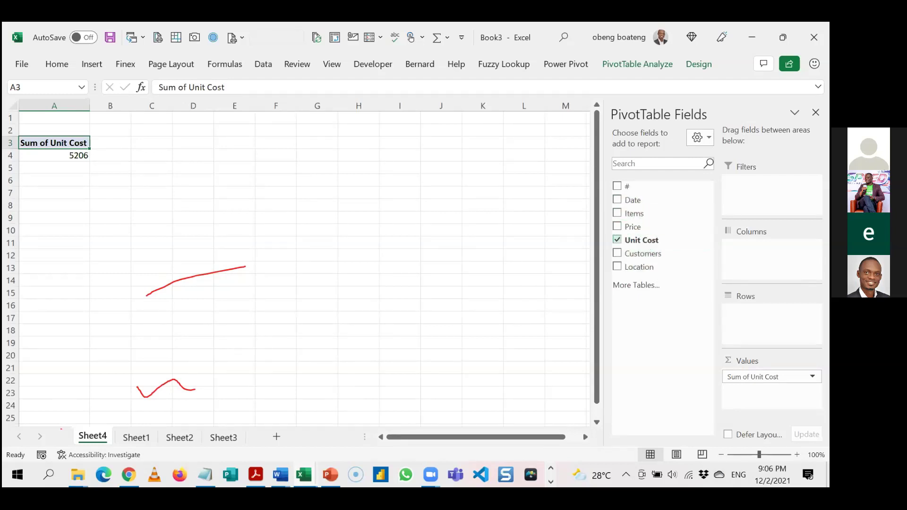
left_click_drag(643, 270, 761, 313)
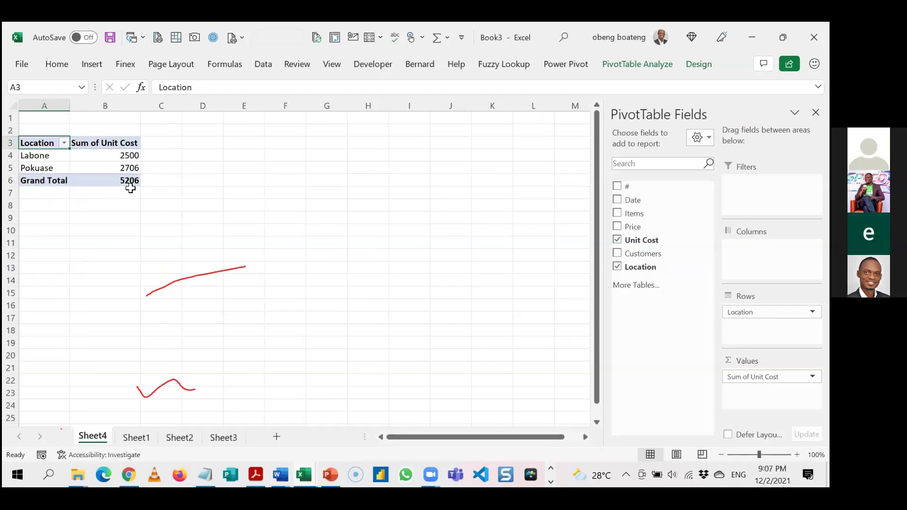
- Inspect the Labone and Pokuase unit cost values in the PivotTable on Sheet4
left_click(161, 156)
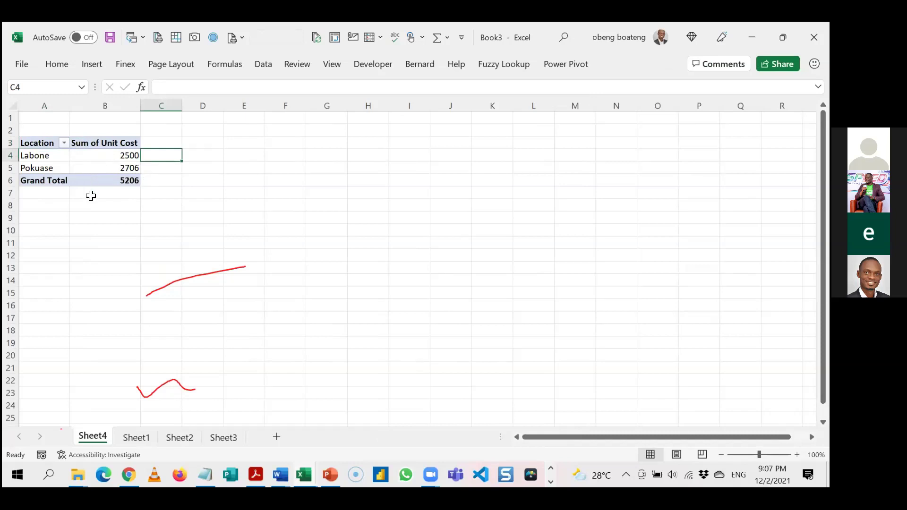
key("Left")
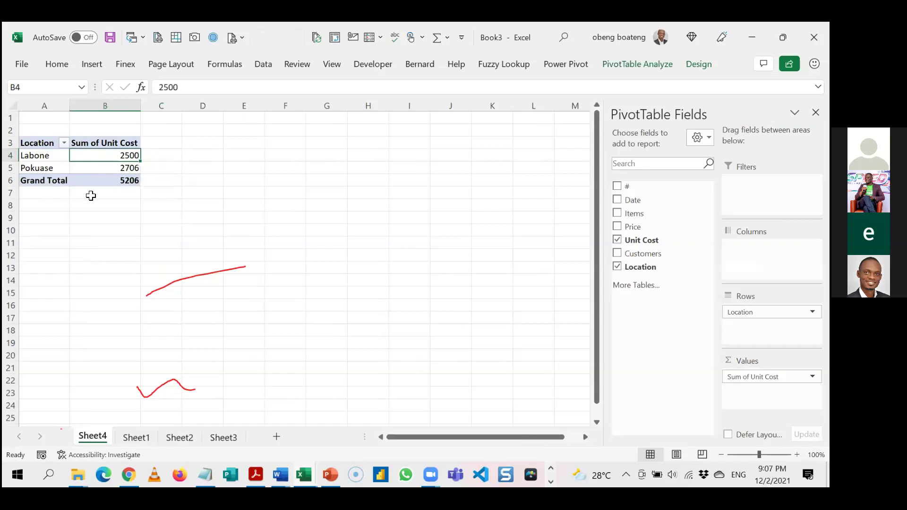
key("Down")
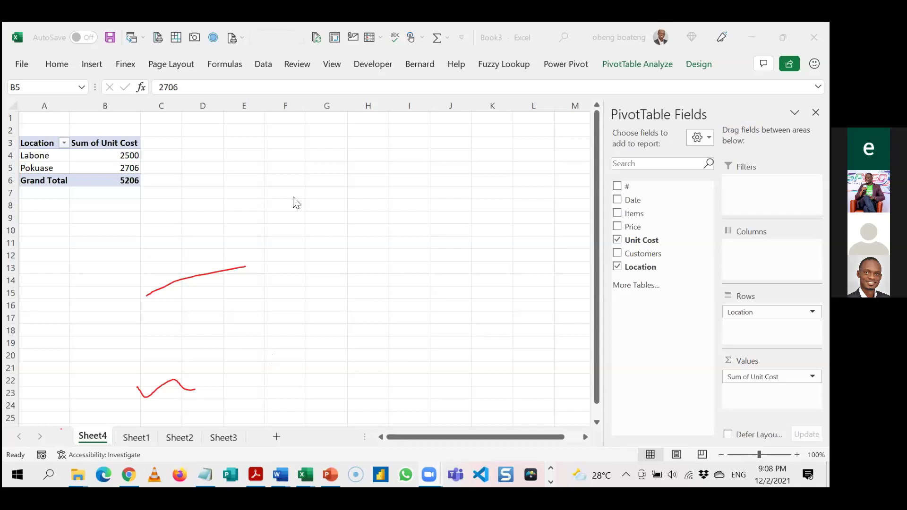
- Review the Get Data import options for files and other sources, and leave without importing anything
left_click(266, 69)
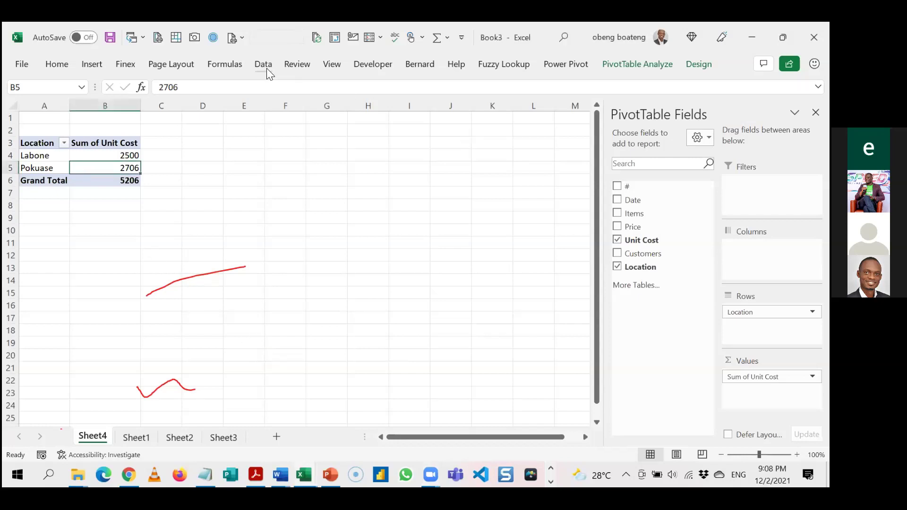
left_click(266, 68)
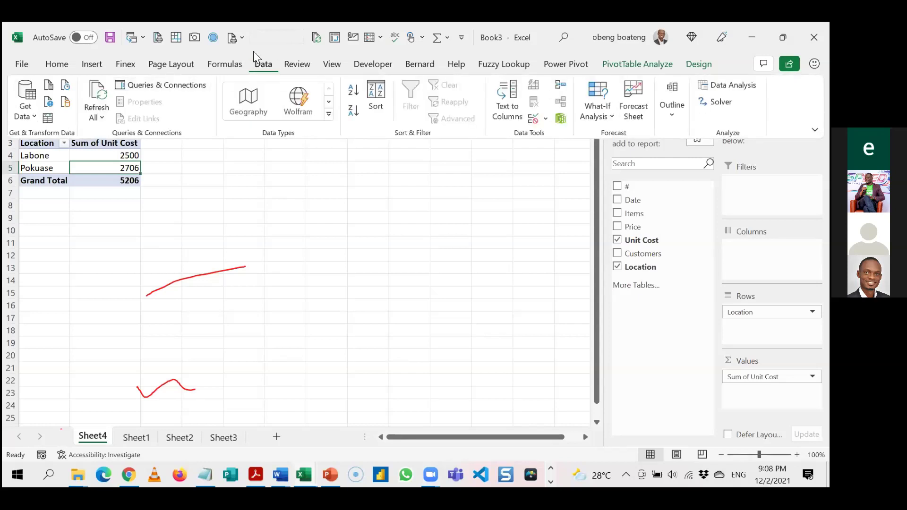
left_click(26, 114)
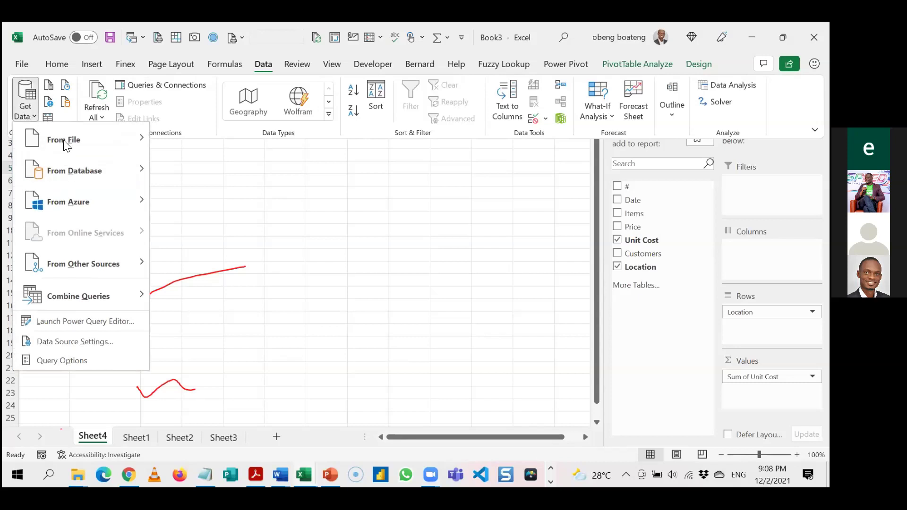
mouse_move(71, 145)
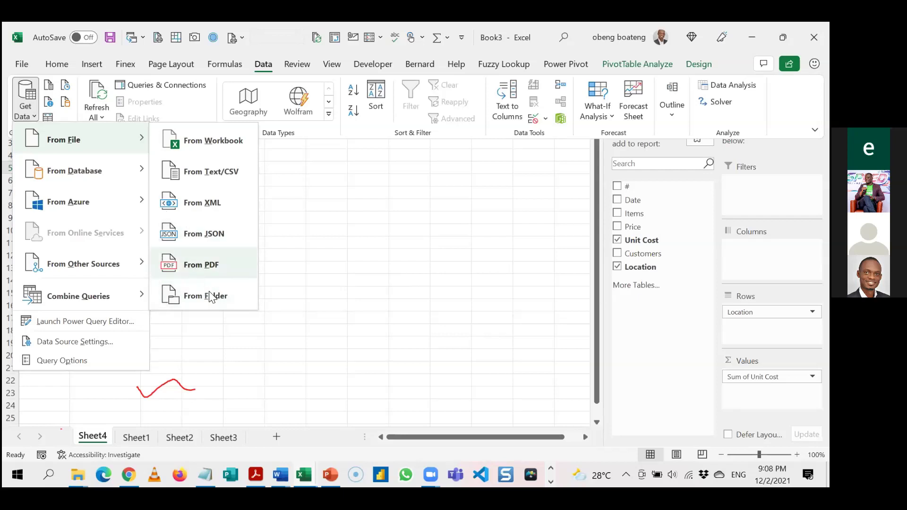
mouse_move(83, 264)
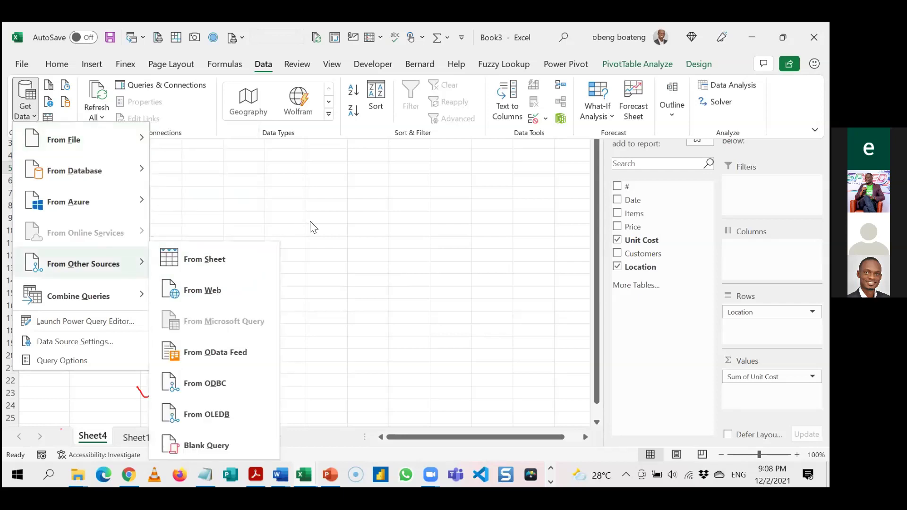
left_click(343, 340)
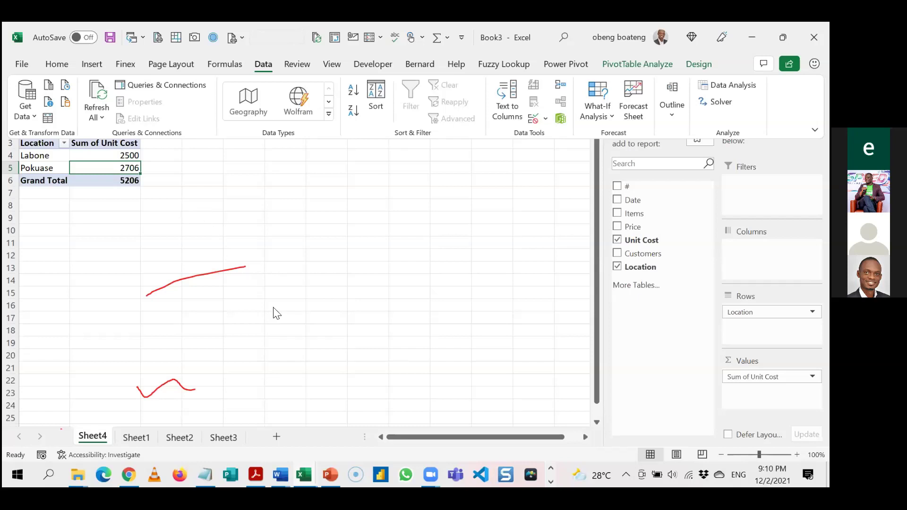
left_click(323, 382)
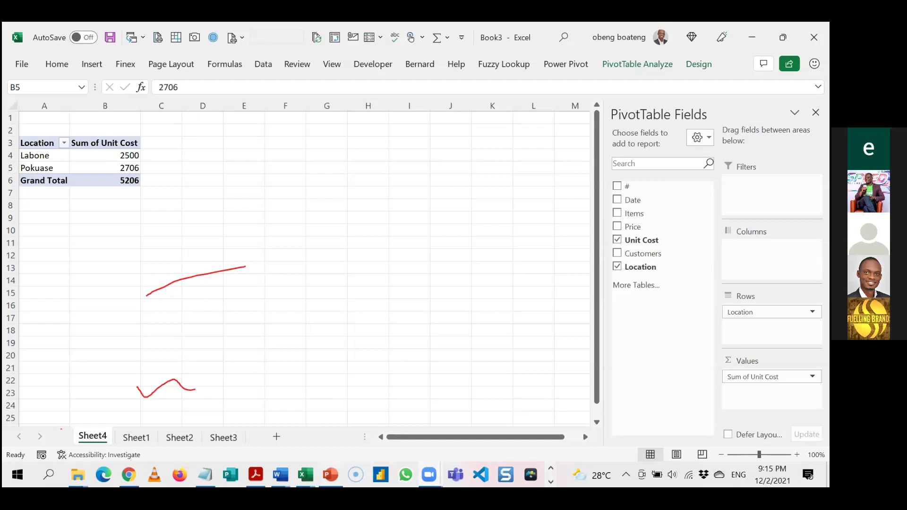
- Switch to the Analytics Presentation in PowerPoint and display its title slide
left_click(331, 474)
left_click_drag(119, 262, 121, 174)
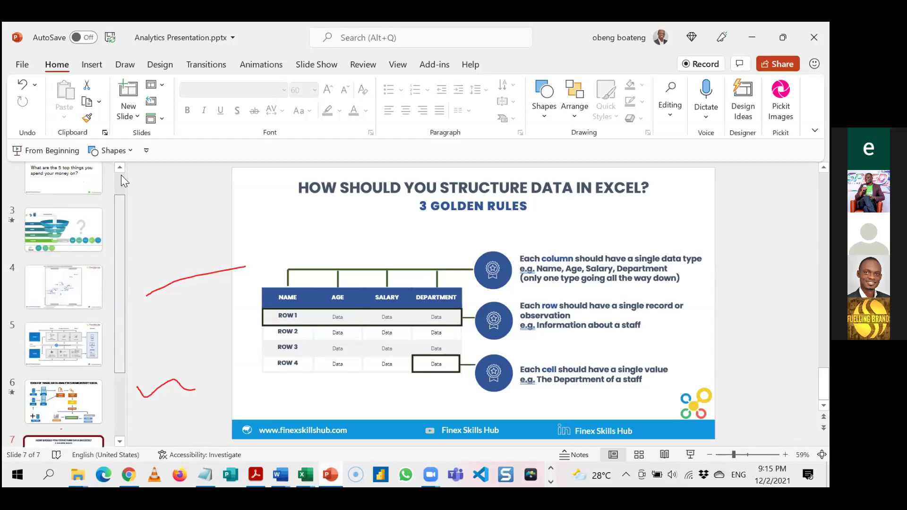
left_click(82, 191)
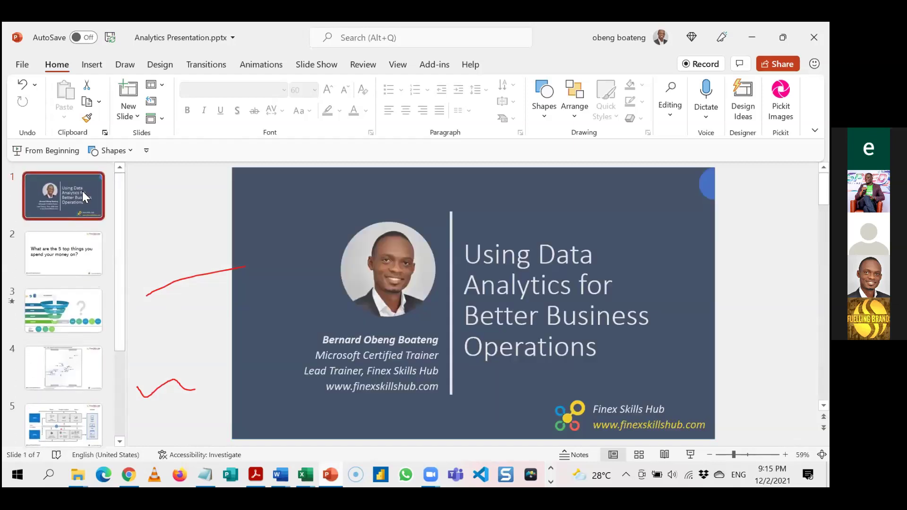
- Switch to Chrome and open the finexskillshub.com website in place of the Google search results
mouse_move(128, 474)
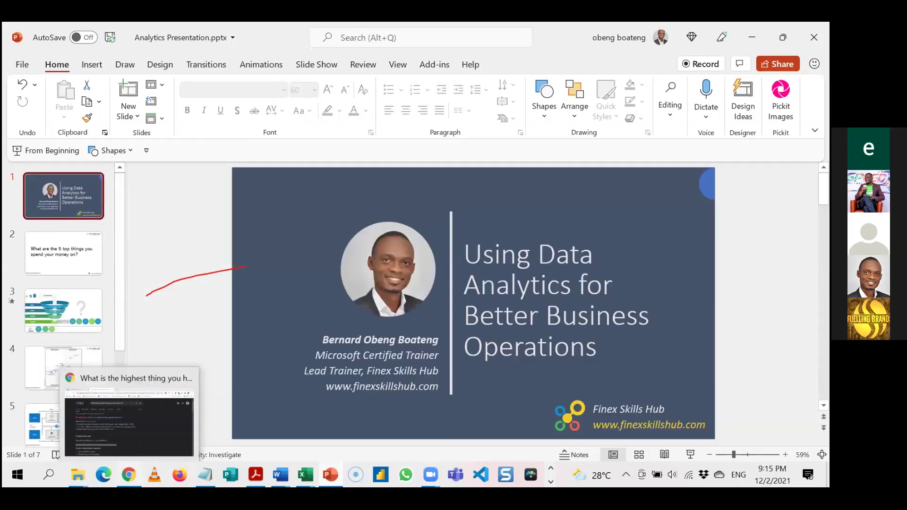
left_click(132, 420)
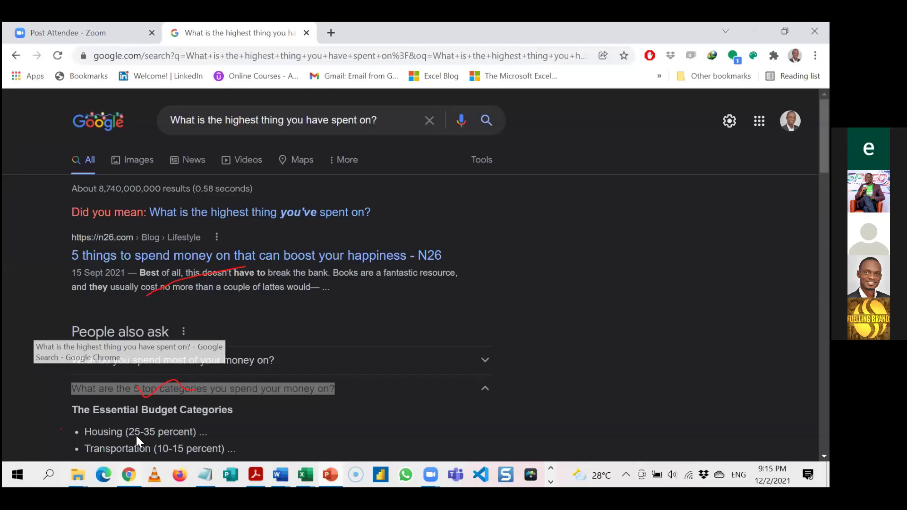
left_click(331, 108)
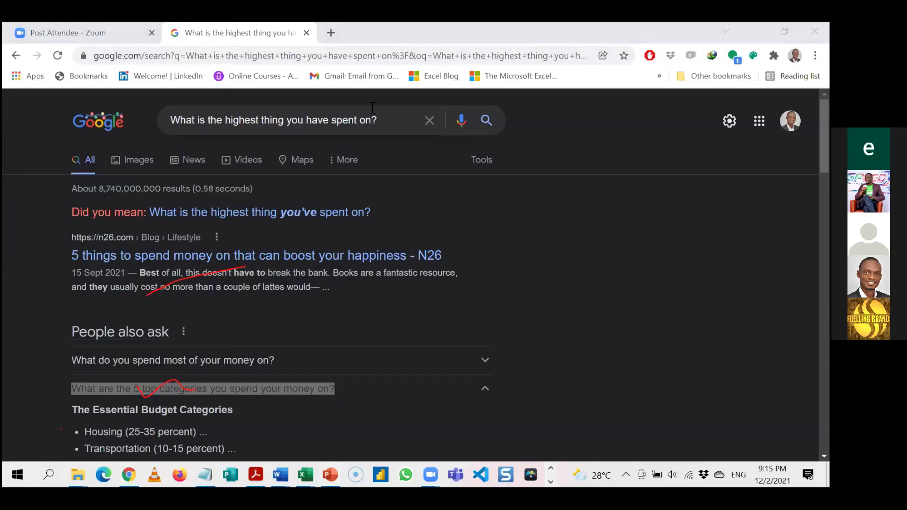
left_click(398, 54)
type("w")
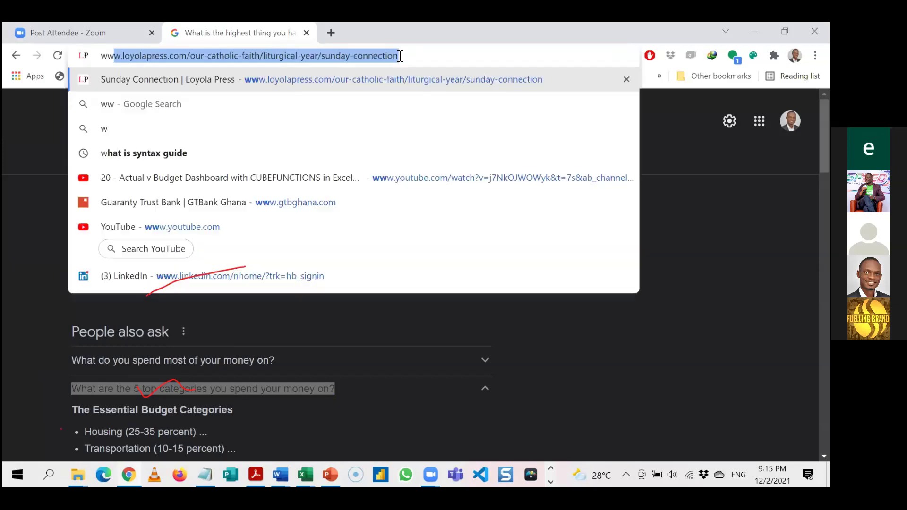
key("BackSpace")
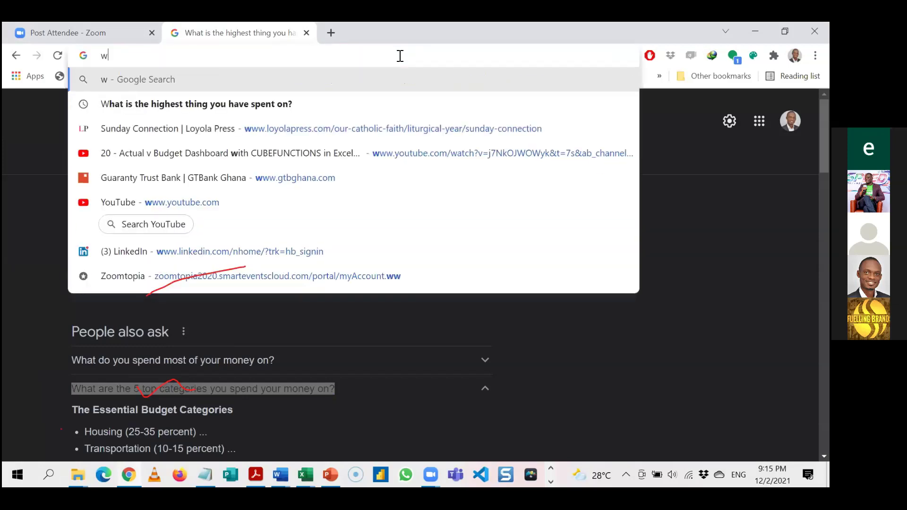
key("BackSpace")
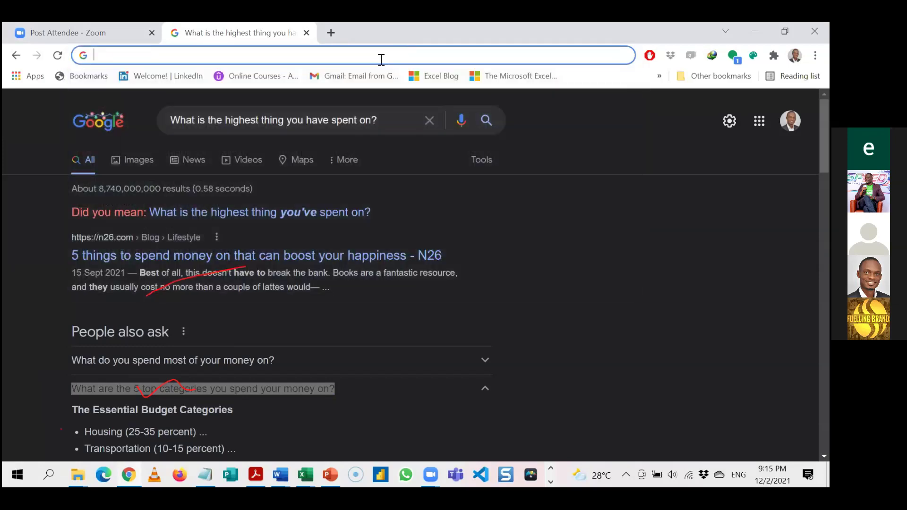
type("fi")
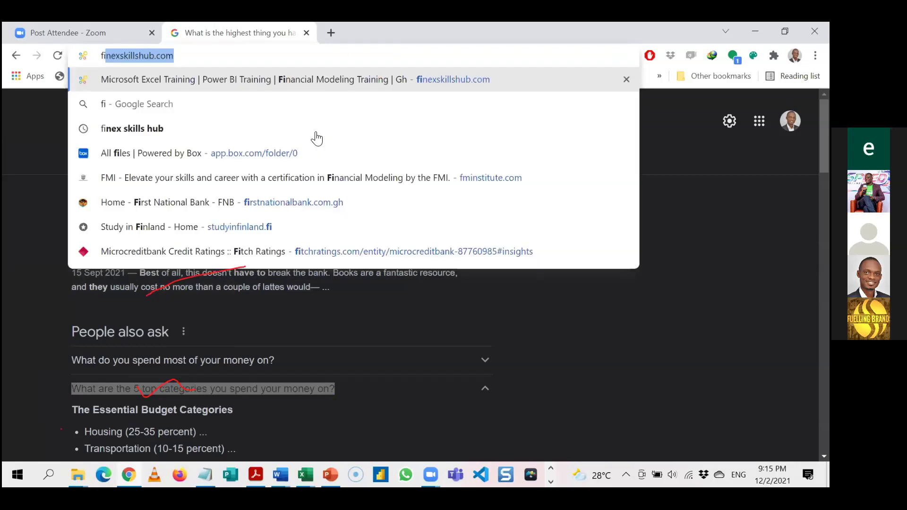
type("n")
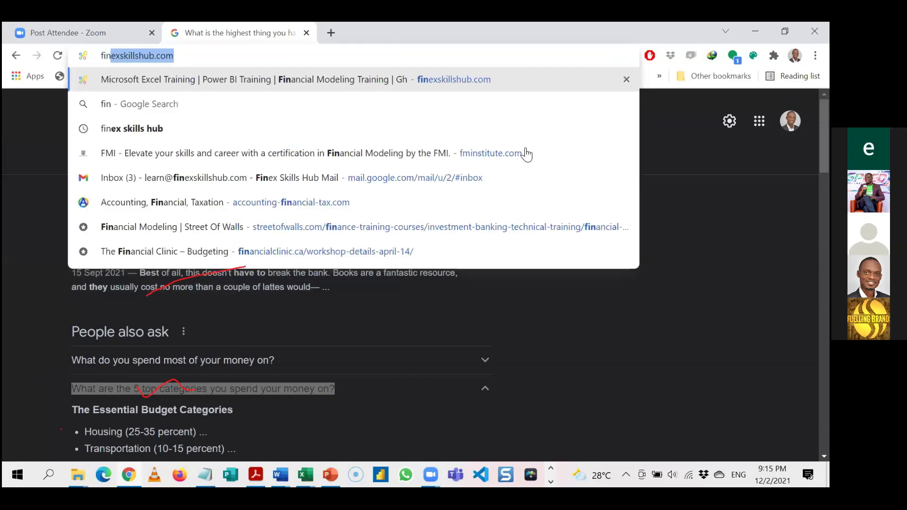
key("Return")
- Open the website's Projects page and look through the Projects and Our Community submenus
left_click(526, 162)
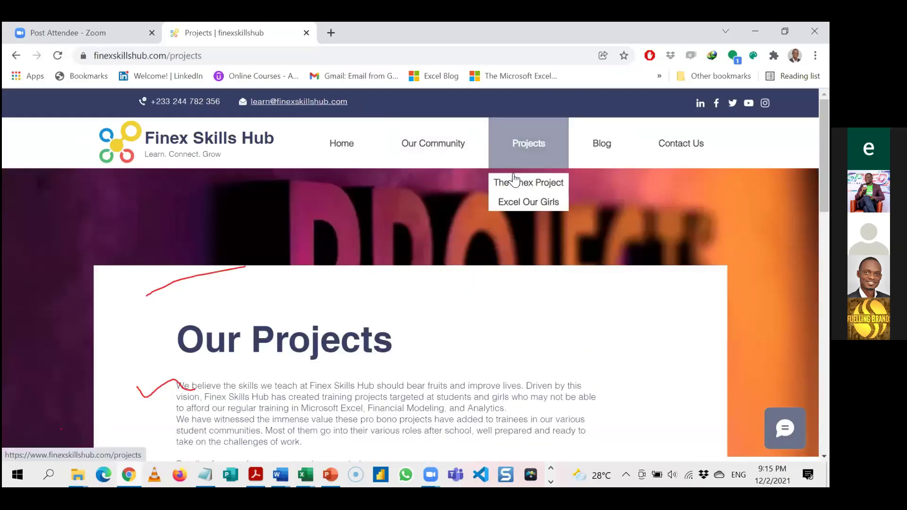
left_click(553, 186)
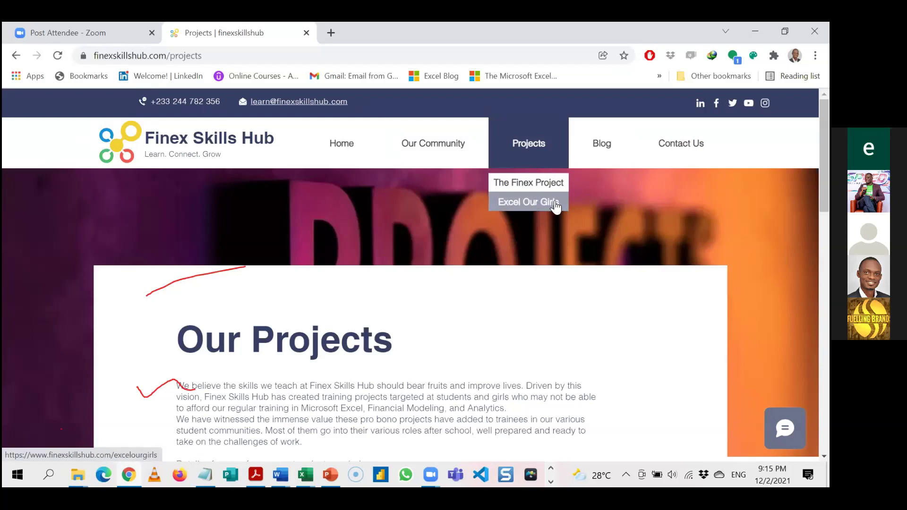
mouse_move(477, 196)
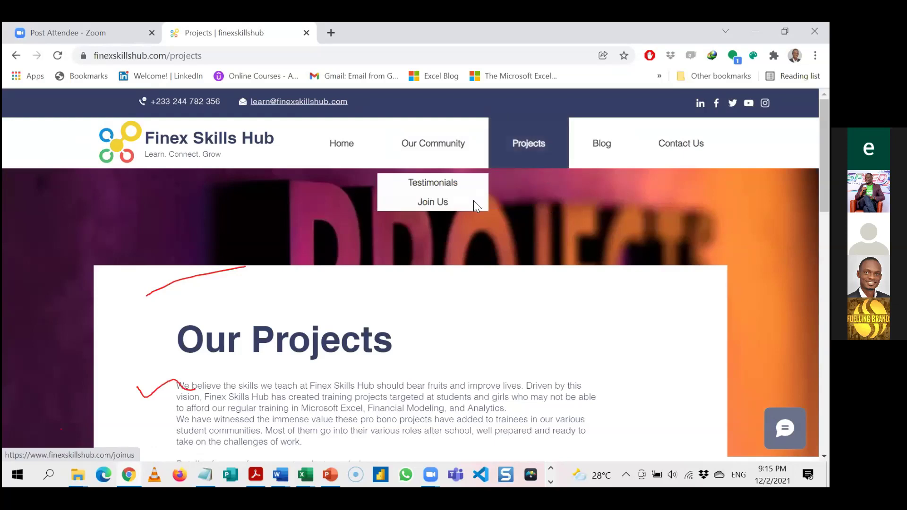
mouse_move(543, 184)
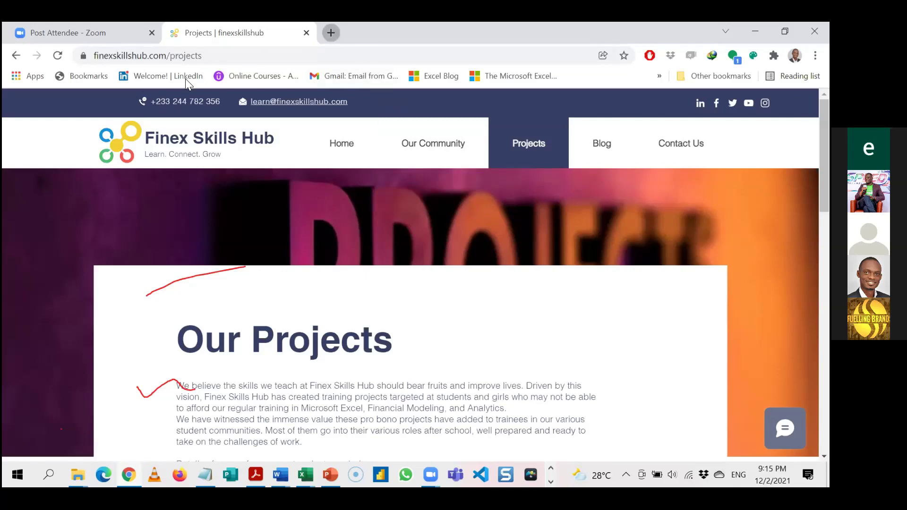
- Open the Finex Skills Hub company page on LinkedIn in a new tab and review its DATEDIF age calculation post
key("ctrl+t")
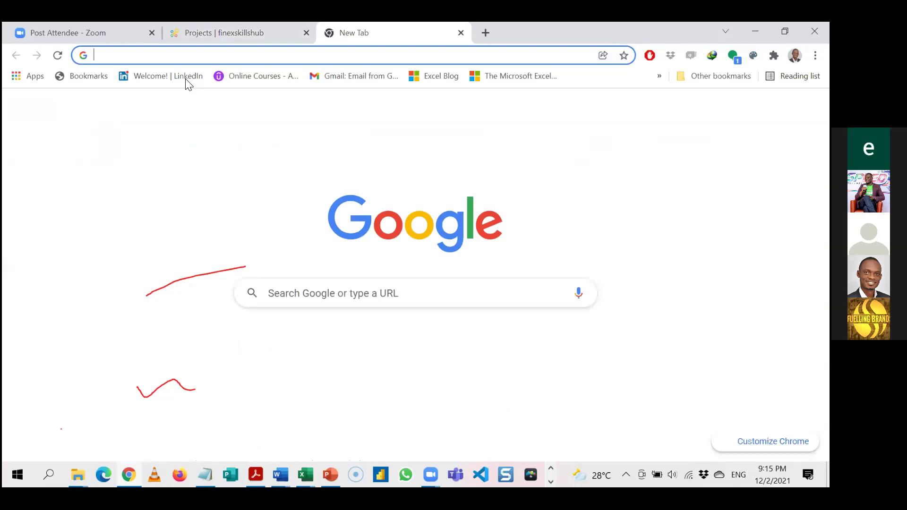
left_click(187, 77)
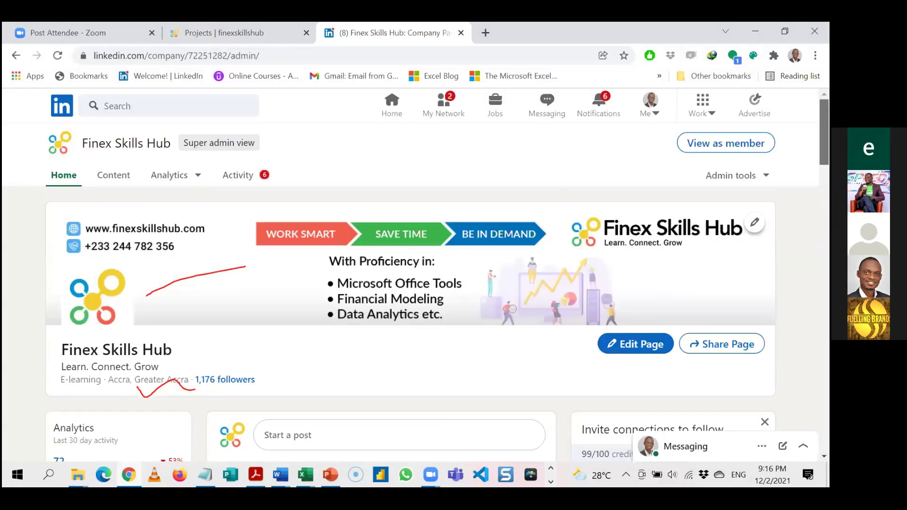
scroll(411, 330, "down", 15)
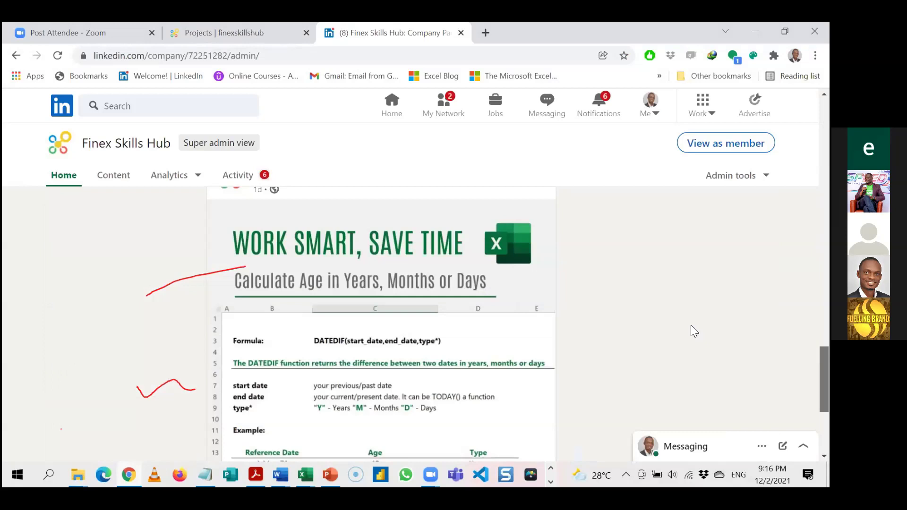
scroll(691, 326, "up", 1)
scroll(691, 325, "up", 1)
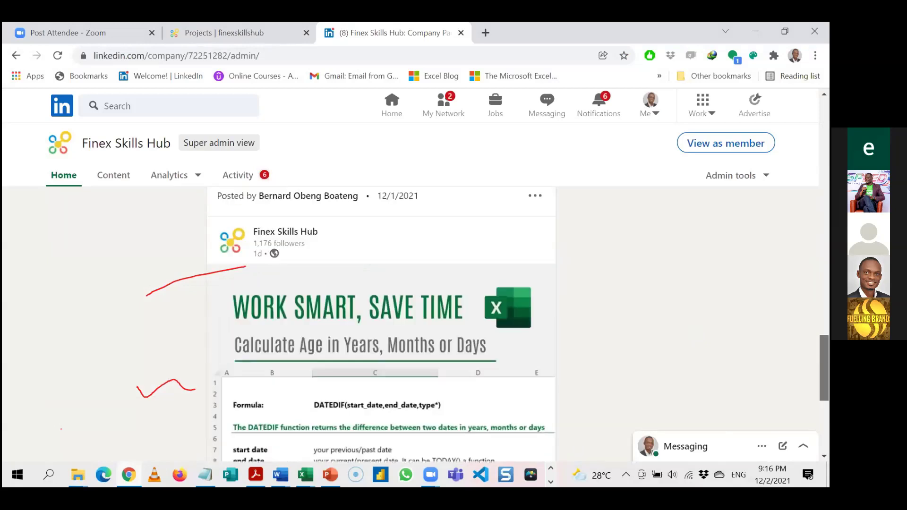
scroll(411, 326, "up", 1)
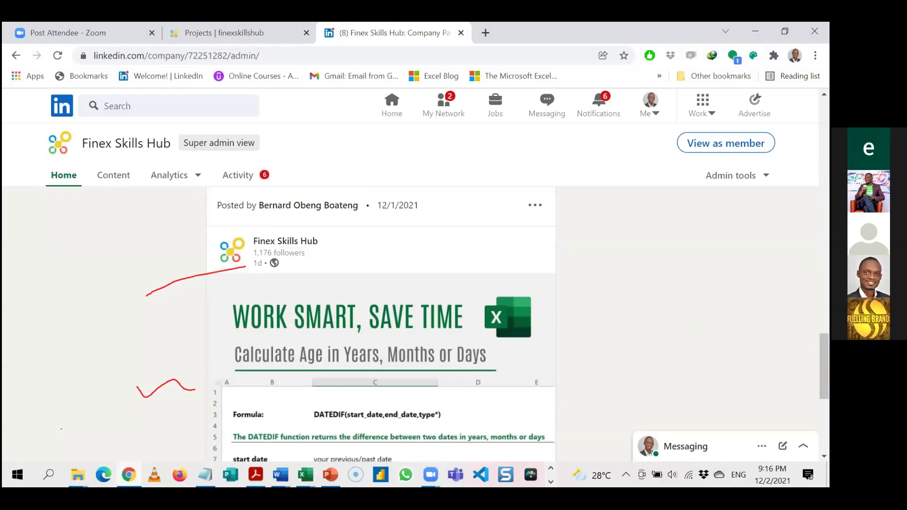
scroll(411, 326, "down", 2)
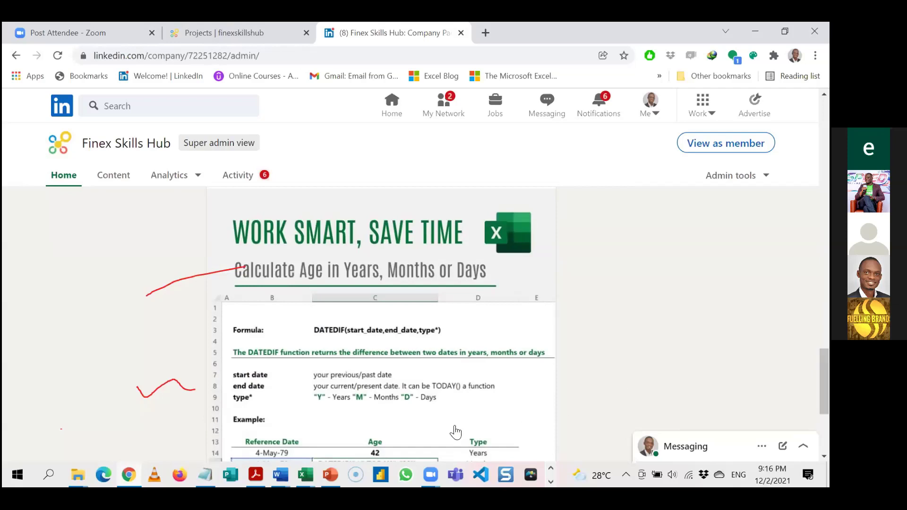
- Switch back to PowerPoint and delete the question text from the text box on slide 2
key("alt+Tab")
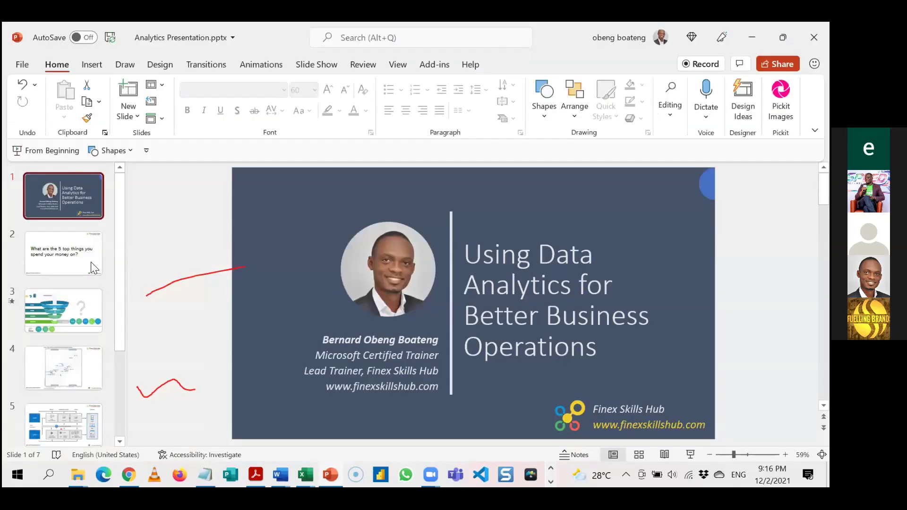
left_click(312, 273)
key("ctrl+a")
key("Delete")
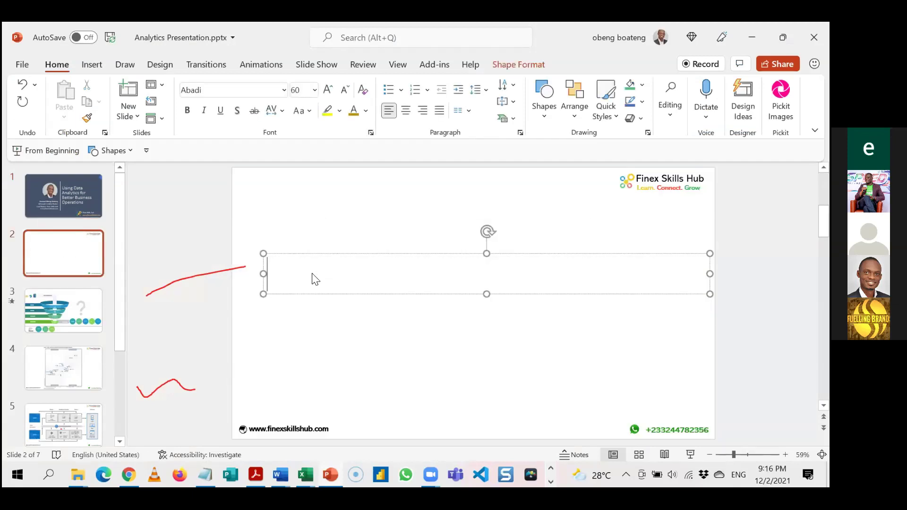